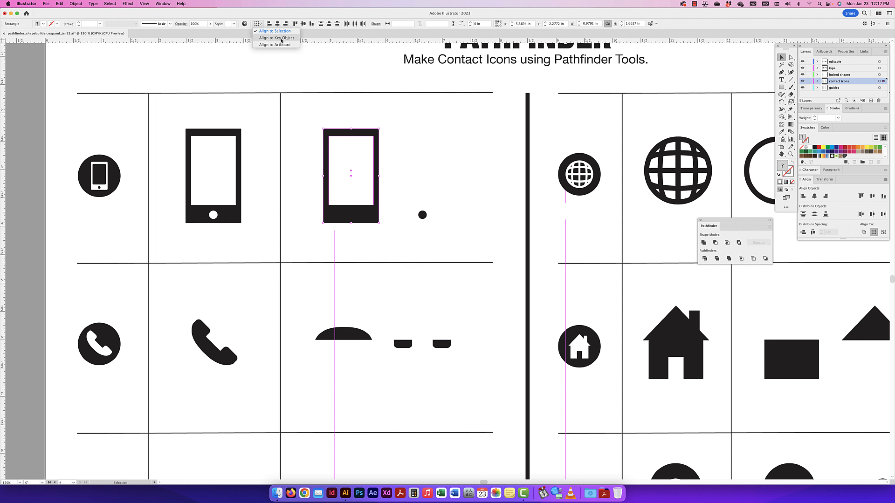
# - Undo the last alignment of the two phone rectangles and set alignment relative to the selection
pyautogui.click(402, 124)
pyautogui.press('super+z')
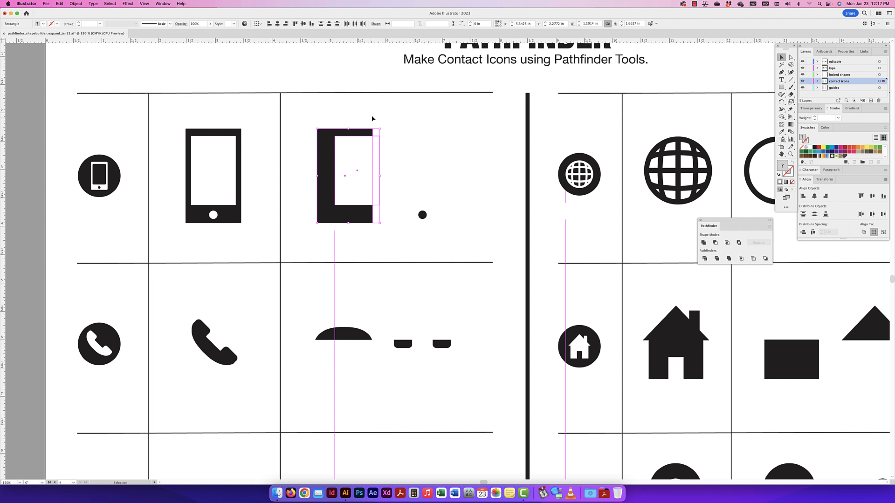
pyautogui.click(259, 23)
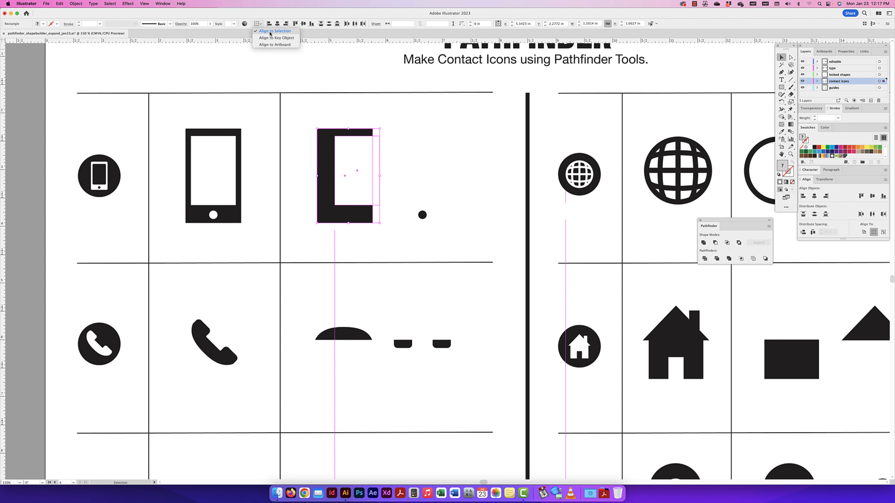
pyautogui.click(271, 32)
pyautogui.moveTo(405, 119); pyautogui.dragTo(331, 184)
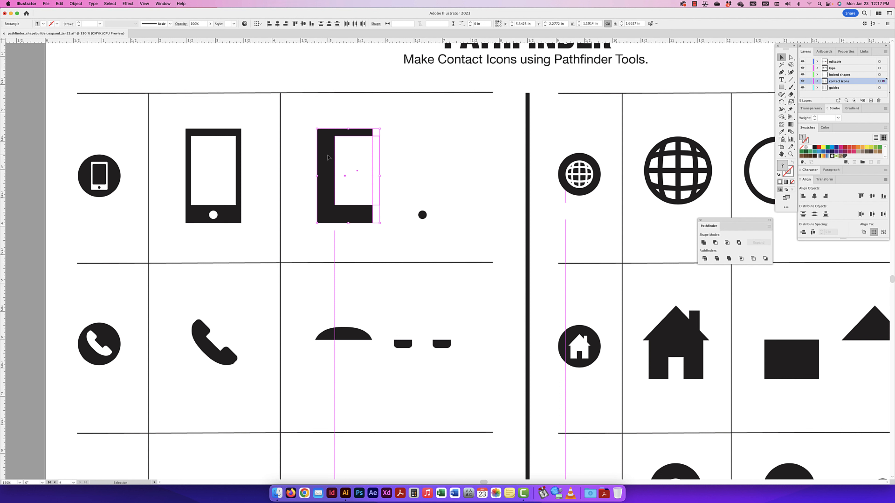
# - Try to centre the white screen horizontally on the black phone body, using the body as the key object
pyautogui.click(328, 157)
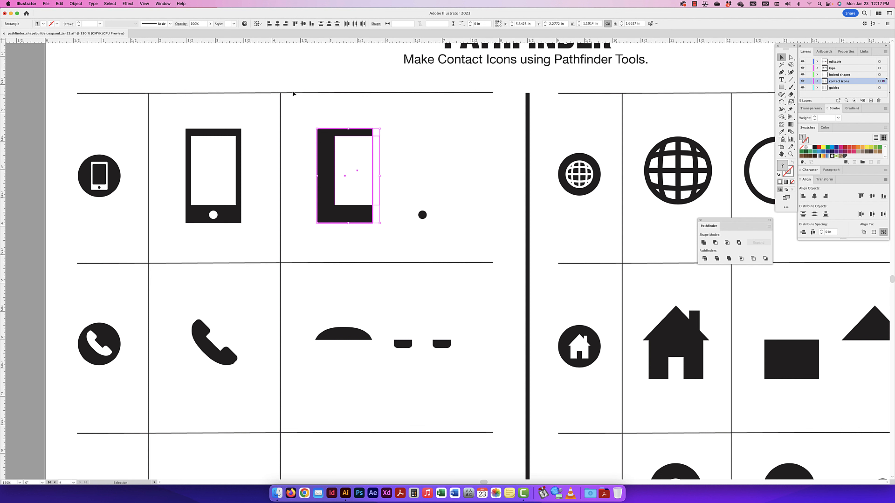
pyautogui.click(257, 24)
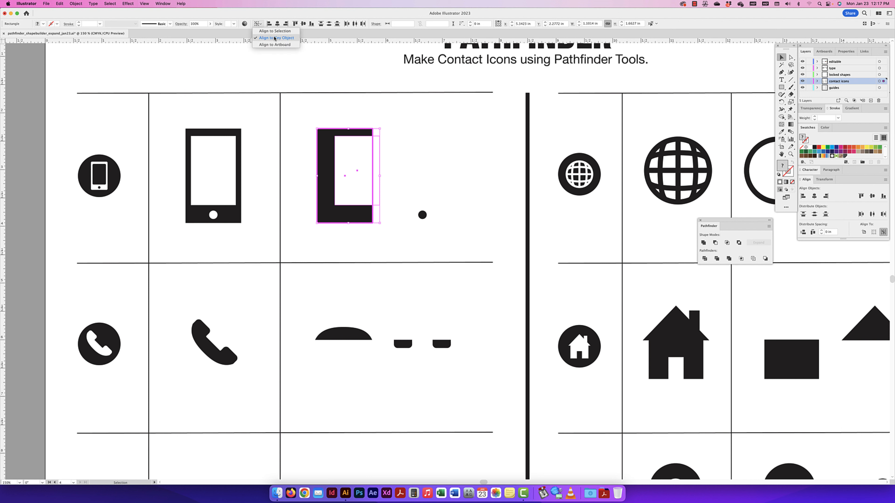
pyautogui.click(415, 146)
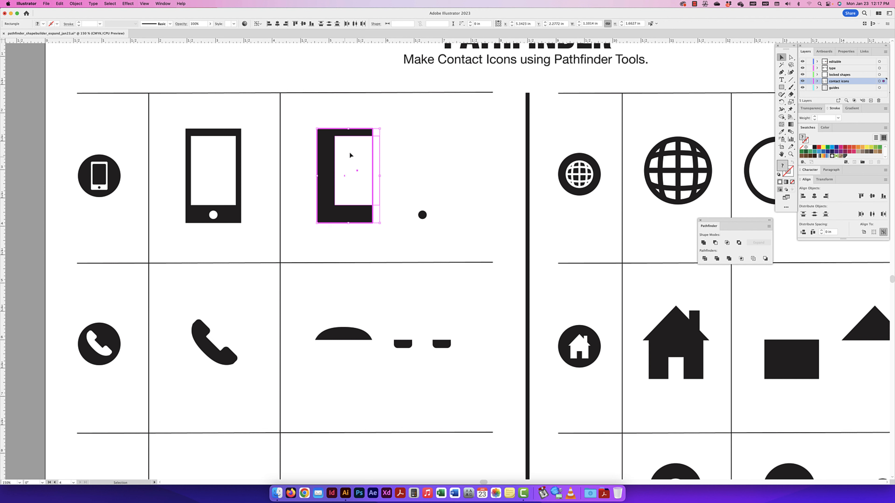
pyautogui.click(278, 24)
pyautogui.click(439, 181)
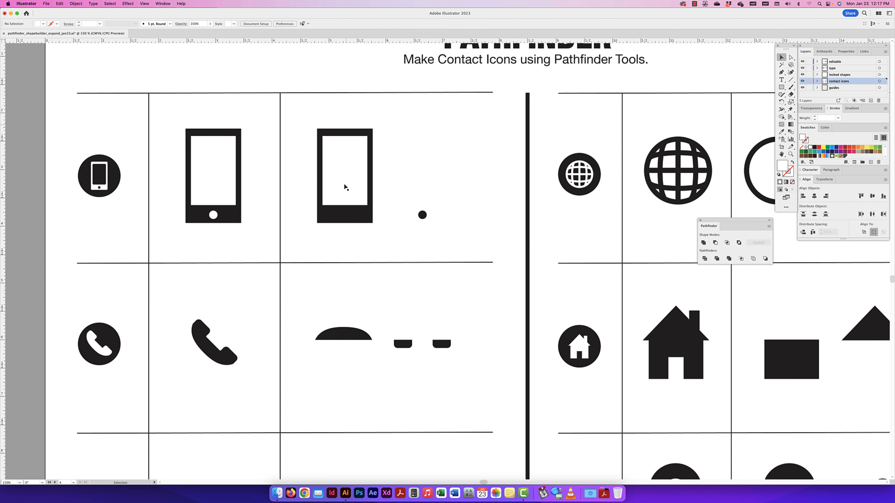
pyautogui.press('super+z')
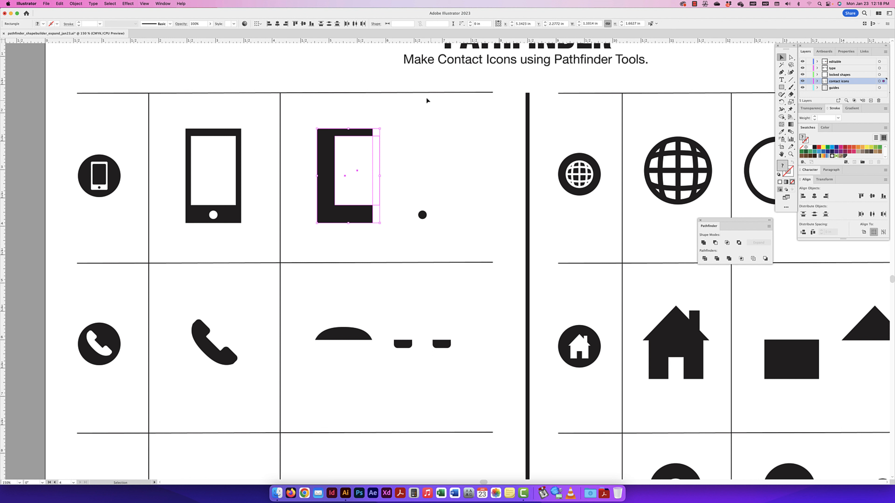
# - Centre the black phone body horizontally on the white screen, using the screen as the key object
pyautogui.click(378, 151)
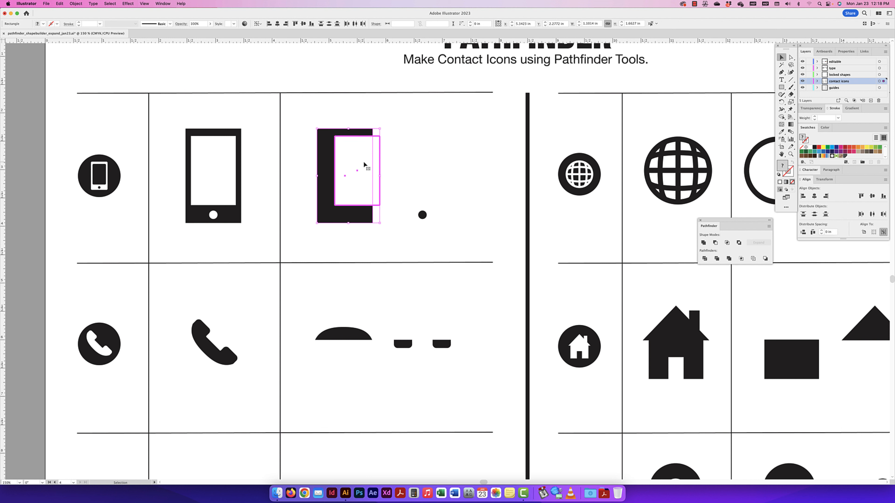
pyautogui.click(277, 23)
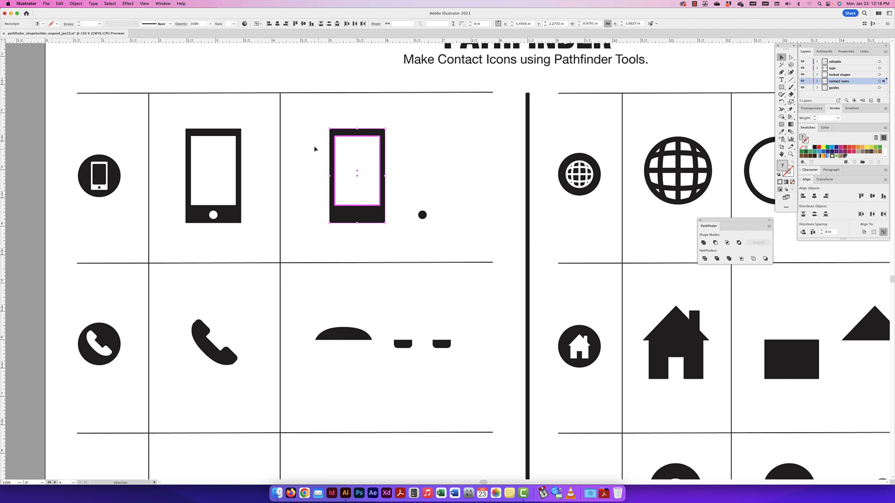
pyautogui.click(388, 194)
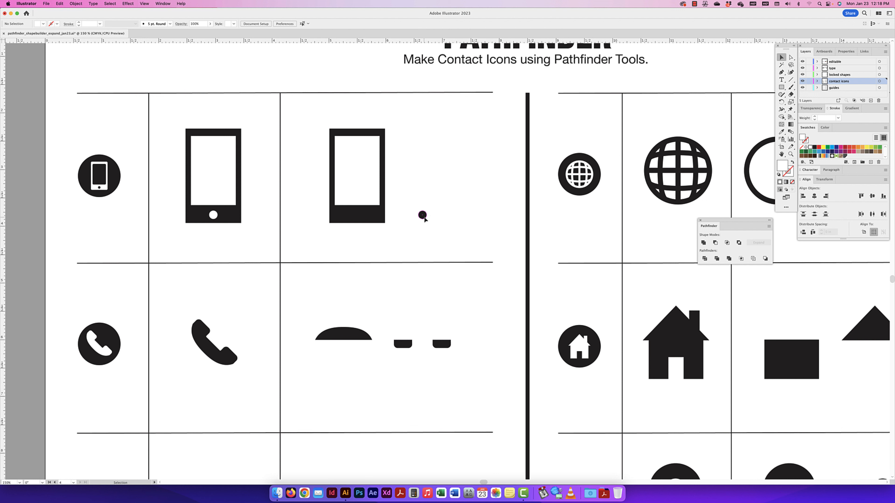
# - Fill the small circle white and place it centred below the screen on the phone body as a home button
pyautogui.click(422, 215)
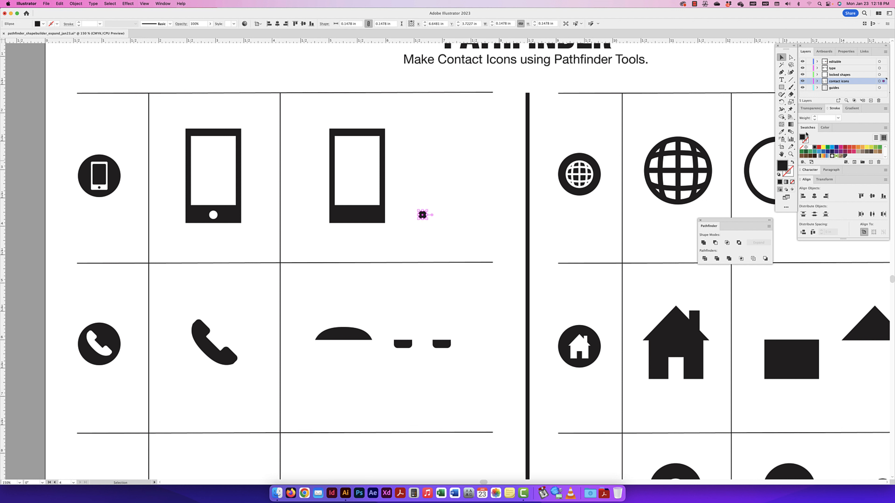
pyautogui.click(810, 147)
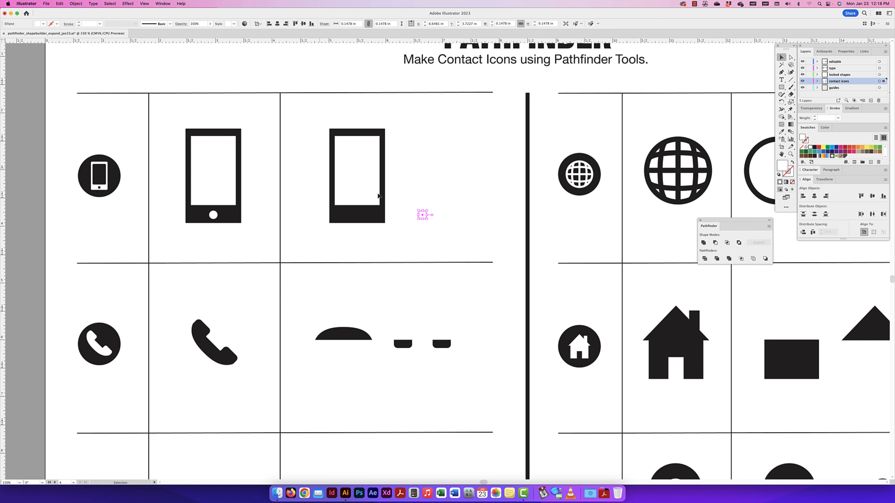
pyautogui.moveTo(422, 214); pyautogui.dragTo(320, 181)
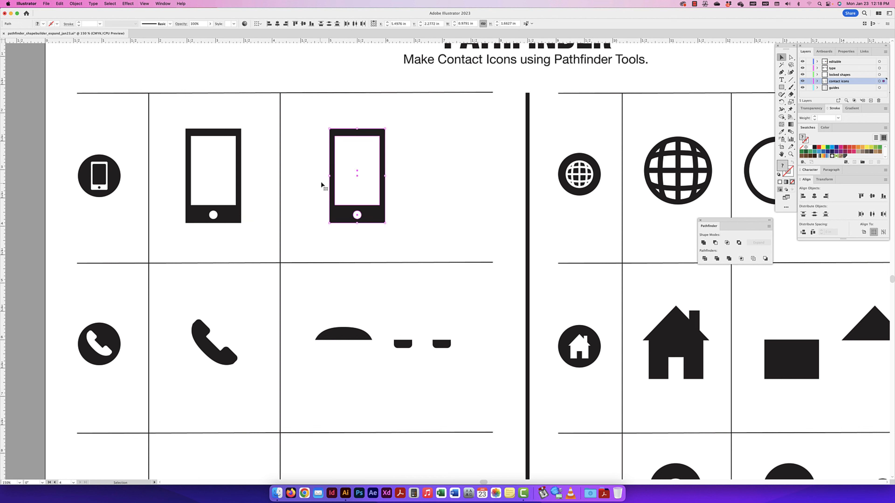
pyautogui.click(378, 133)
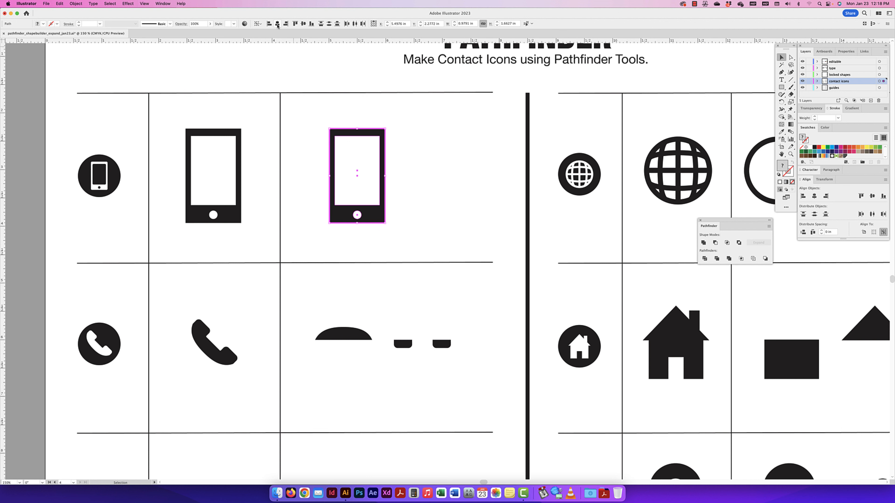
pyautogui.click(319, 185)
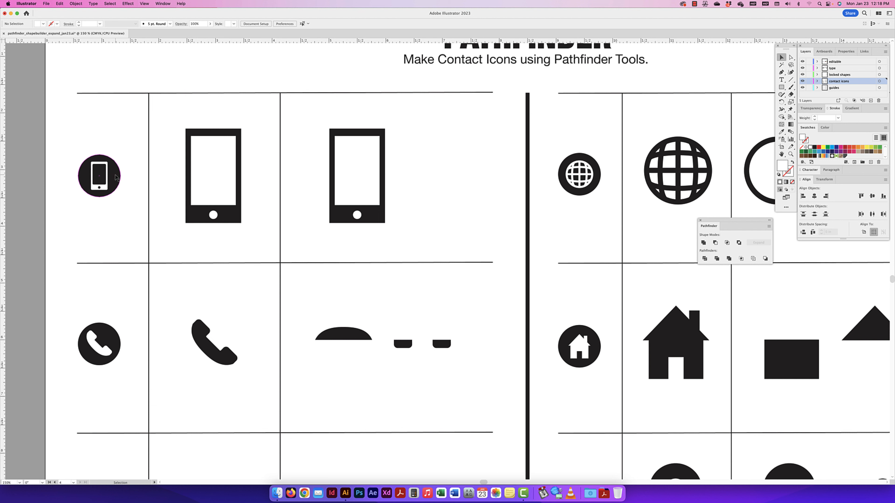
# - Duplicate the black circle of the finished phone icon beside the assembled phone and group the phone's shapes
pyautogui.moveTo(118, 181); pyautogui.dragTo(456, 150)
pyautogui.press('super+z')
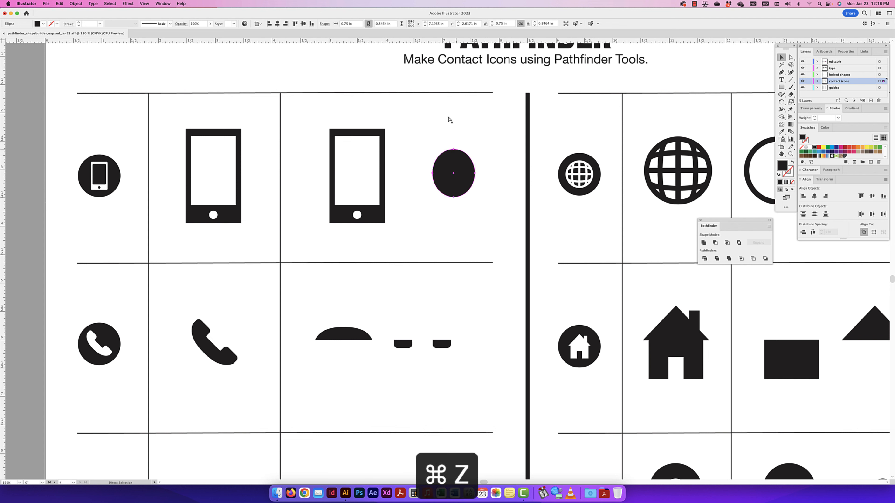
pyautogui.moveTo(395, 121); pyautogui.dragTo(326, 224)
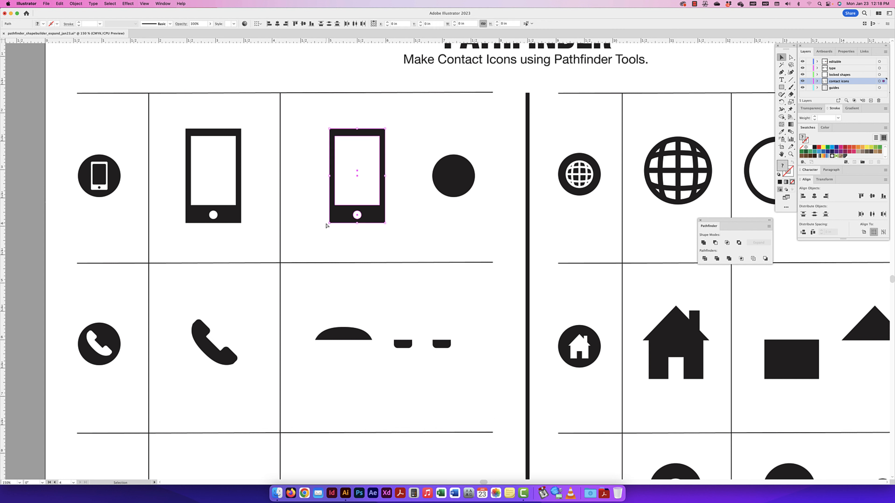
pyautogui.press('super+g')
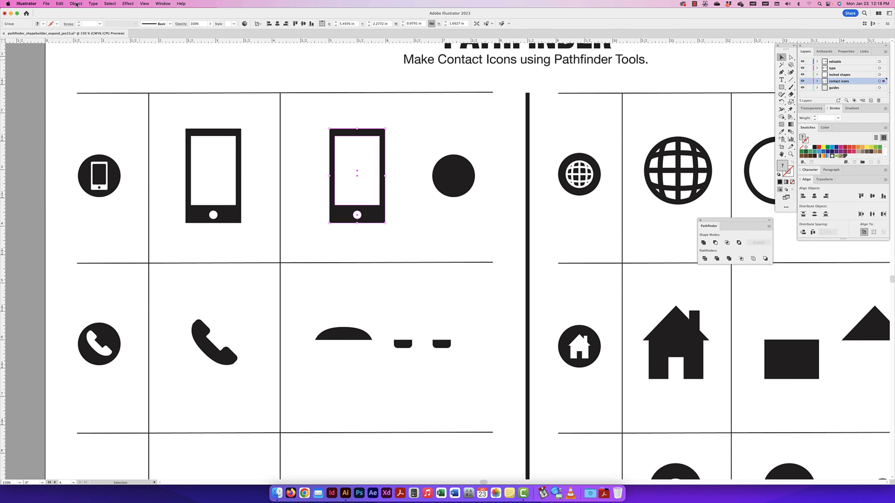
# - Make a reduced copy of the phone group, about 0.24 by 0.4 in, and place it on the black circle copy
pyautogui.click(76, 3)
pyautogui.click(241, 94)
pyautogui.moveTo(359, 171); pyautogui.dragTo(456, 186)
pyautogui.click(500, 160)
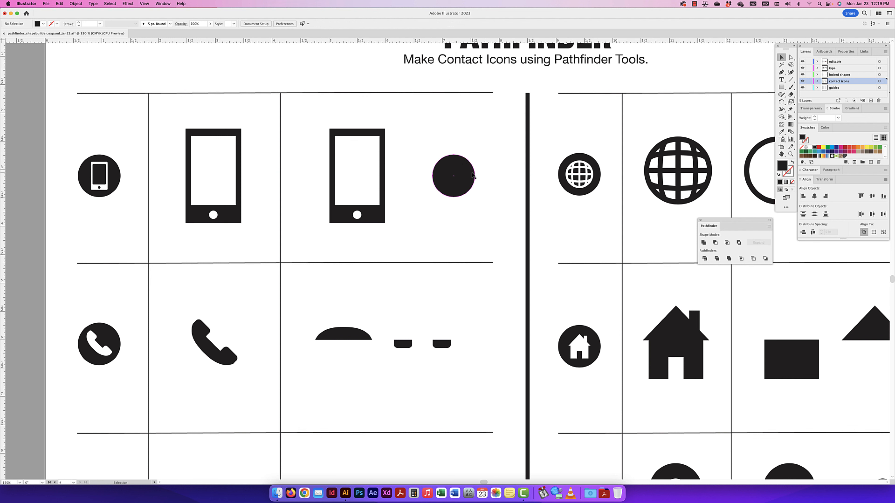
# - Send the black circle copy to the back, behind the small phone
pyautogui.click(457, 177)
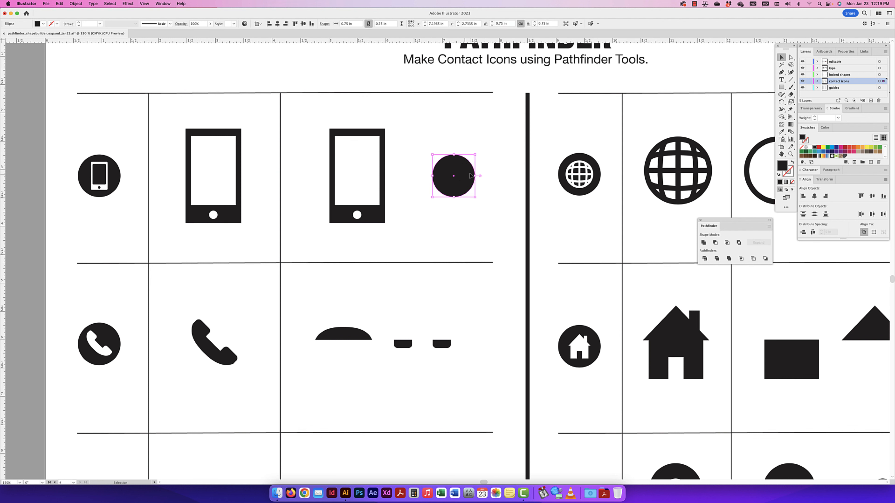
pyautogui.hscroll(1, 456, 176)
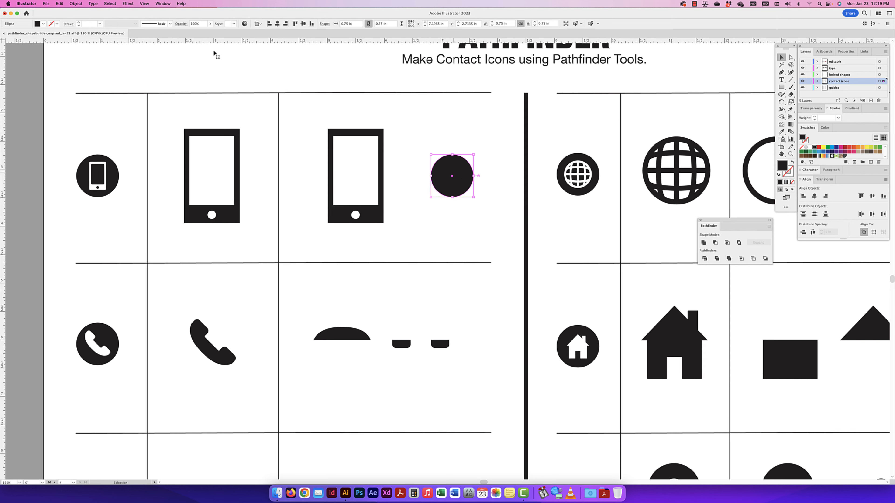
pyautogui.click(76, 4)
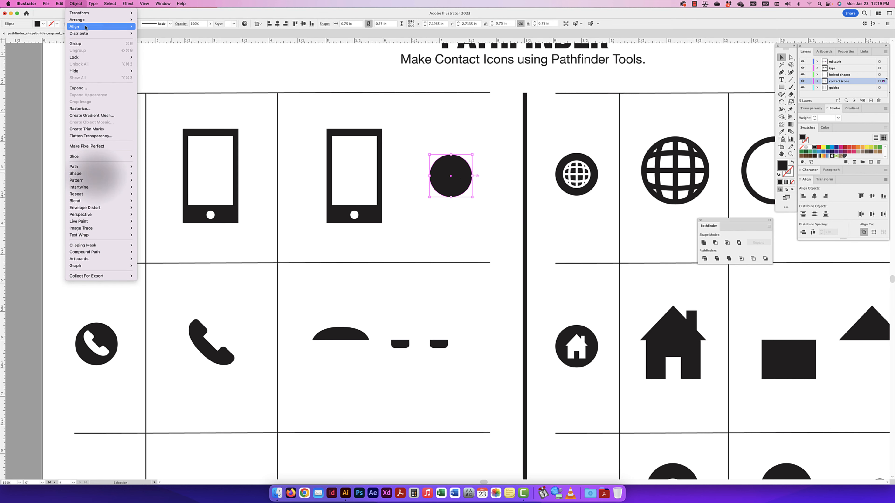
pyautogui.moveTo(84, 20)
pyautogui.click(157, 40)
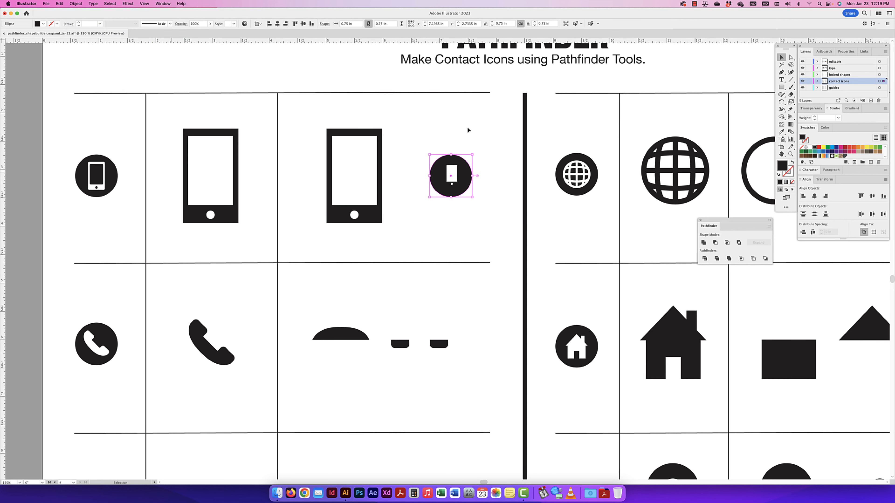
pyautogui.click(482, 157)
# - Ungroup the small phone inside the black circle
pyautogui.press('cmd+equal')
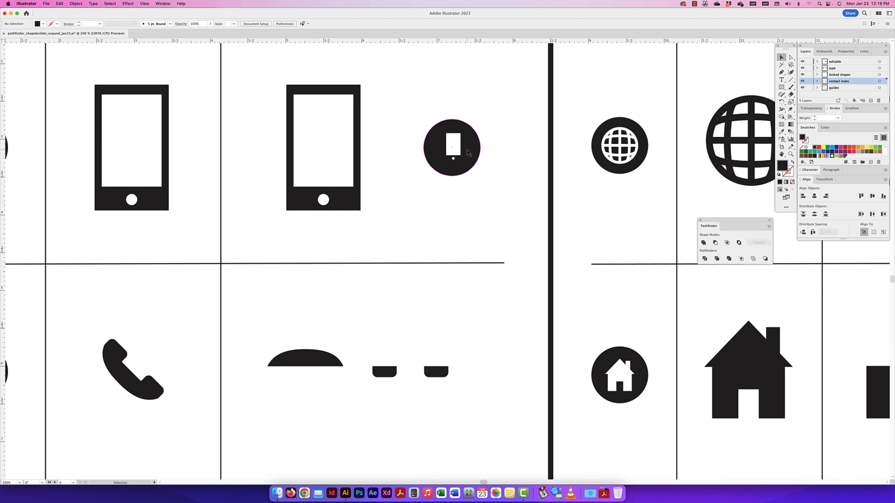
pyautogui.press('super+equal')
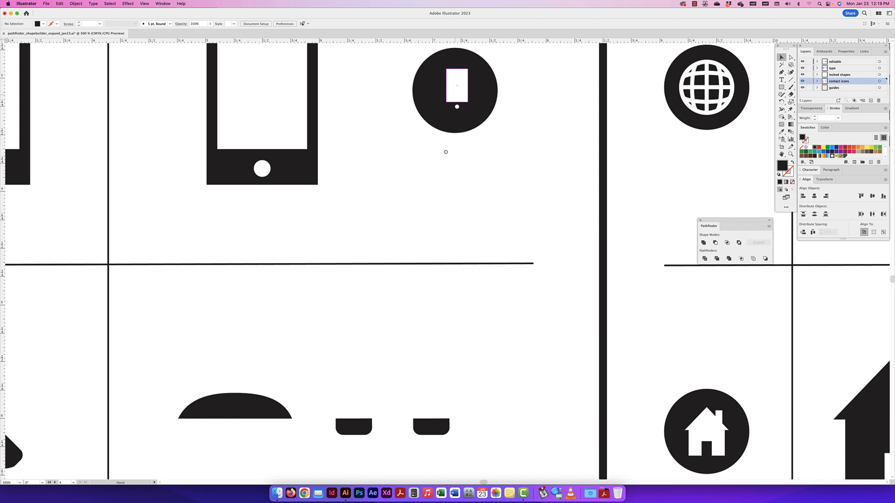
pyautogui.scroll(5, 457, 99)
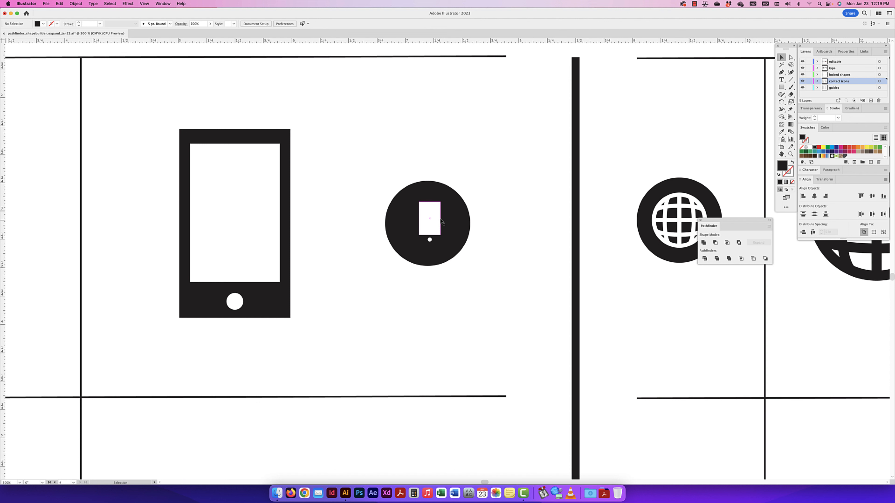
pyautogui.click(441, 221)
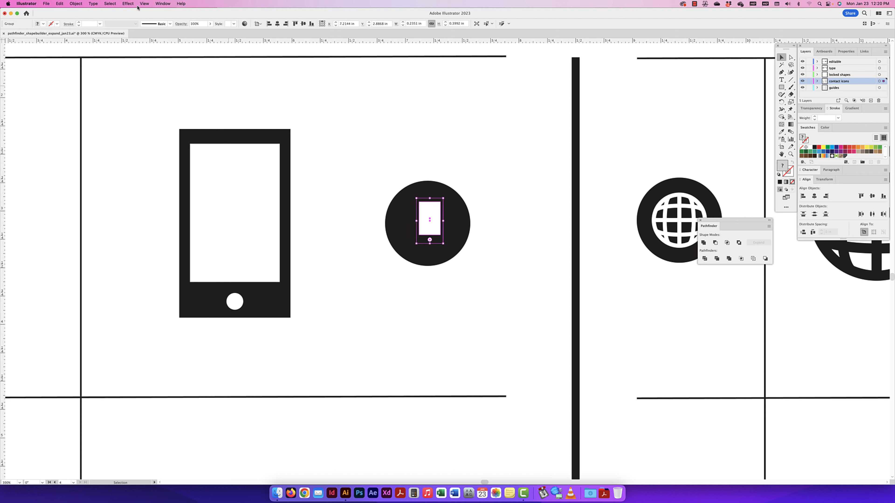
pyautogui.click(75, 4)
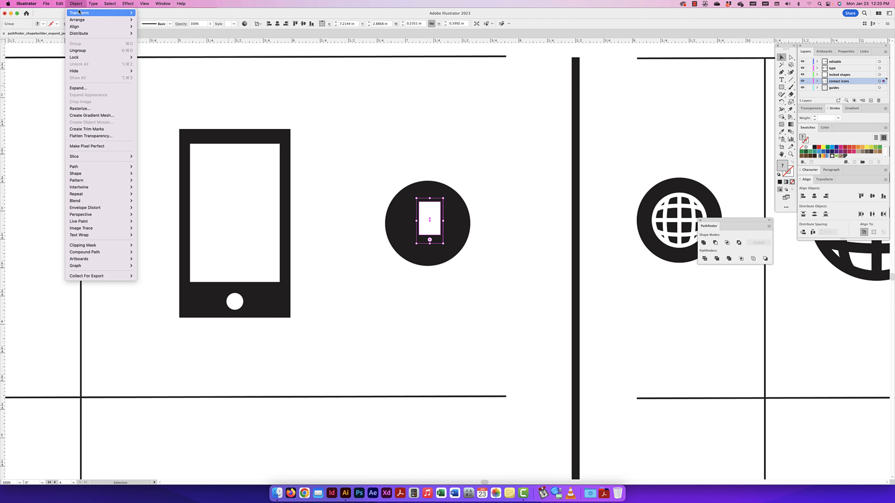
pyautogui.click(82, 53)
pyautogui.click(482, 149)
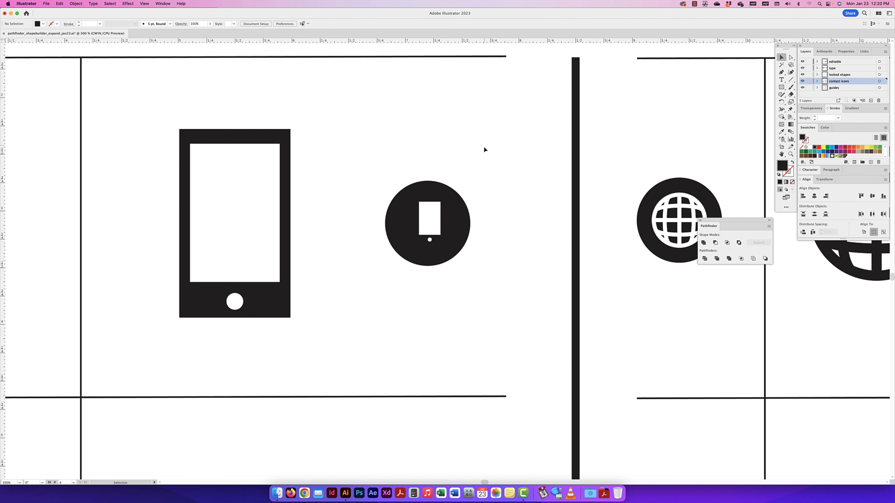
# - Recolour the small phone with a white body, a black screen and a black home button
pyautogui.click(429, 200)
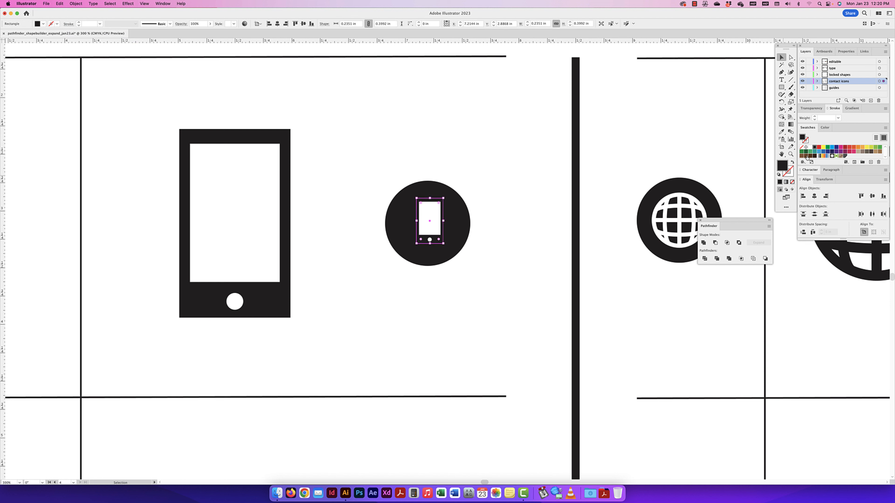
pyautogui.click(807, 147)
pyautogui.click(825, 128)
pyautogui.click(433, 217)
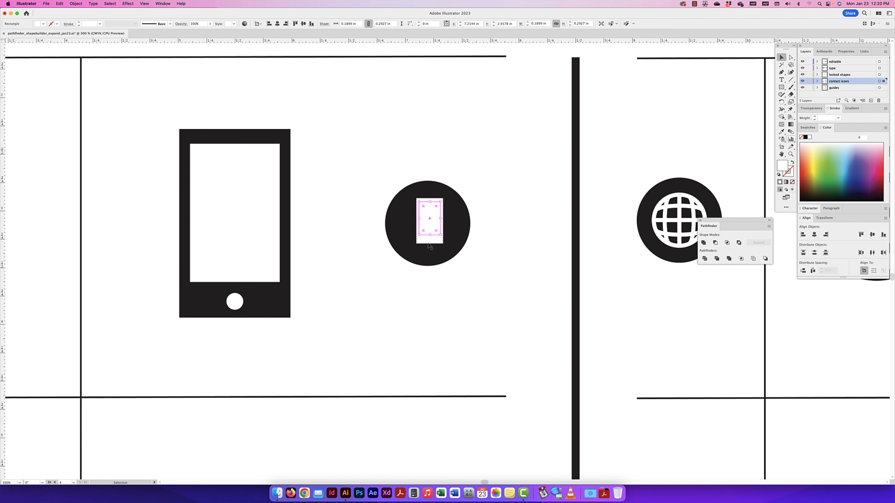
pyautogui.click(805, 137)
pyautogui.click(429, 239)
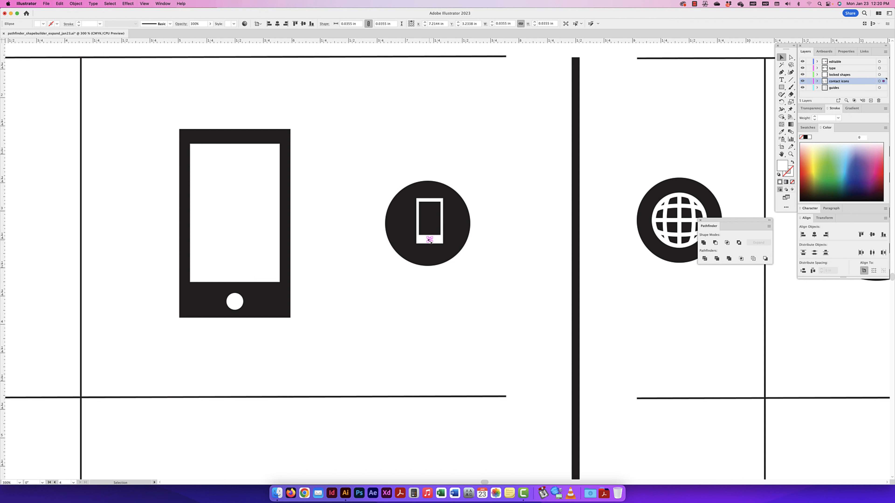
pyautogui.click(805, 138)
pyautogui.click(472, 145)
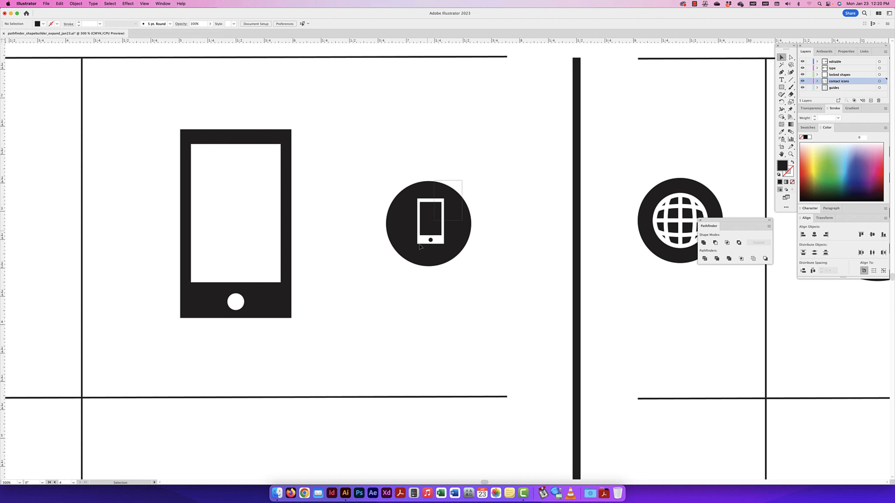
# - Select the small phone's body, screen and home button together and move them about 0.33 in horizontally onto the black circle's edge
pyautogui.click(424, 250)
pyautogui.click(502, 194)
pyautogui.click(439, 226)
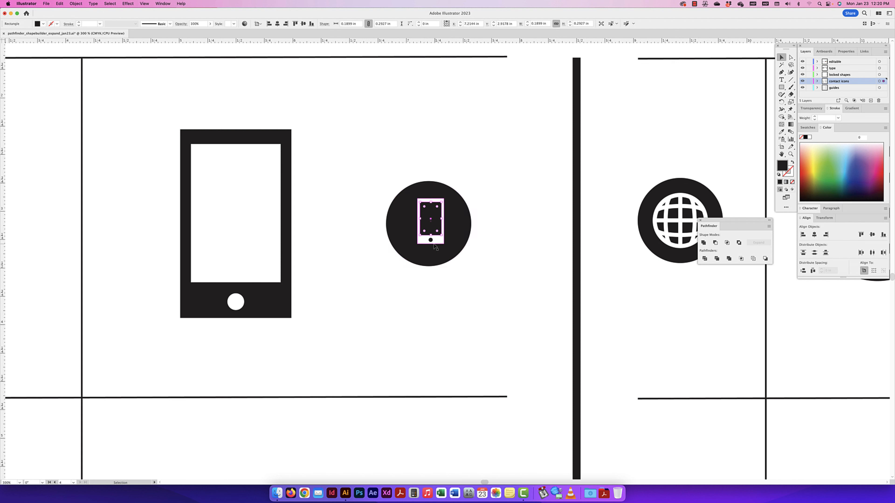
pyautogui.keyDown('shift'); pyautogui.click(430, 240); pyautogui.keyUp('shift')
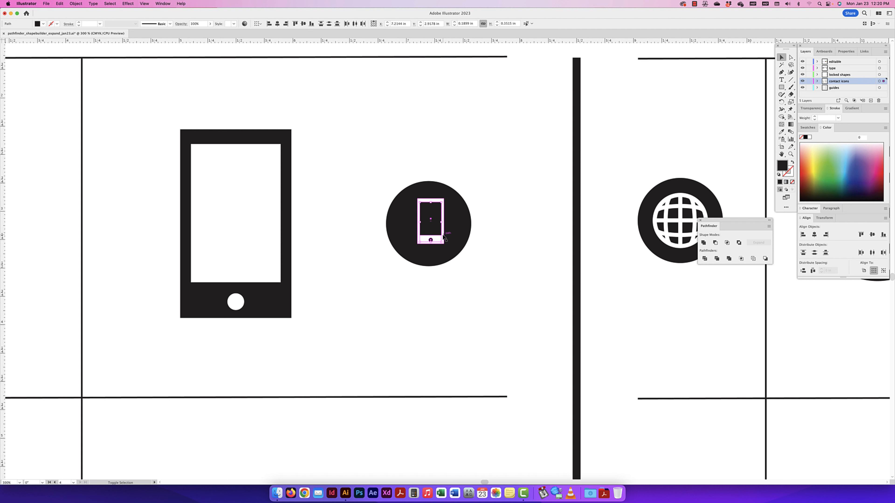
pyautogui.keyDown('shift'); pyautogui.click(443, 241); pyautogui.keyUp('shift')
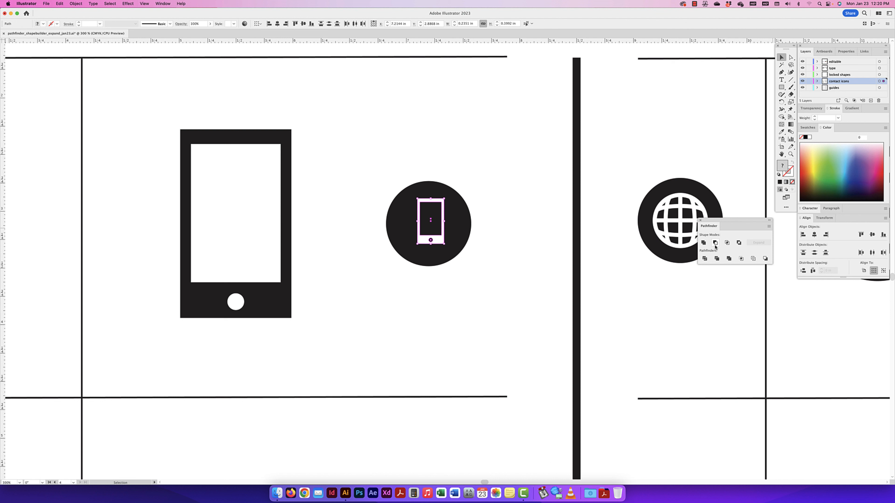
pyautogui.moveTo(440, 231); pyautogui.dragTo(474, 231)
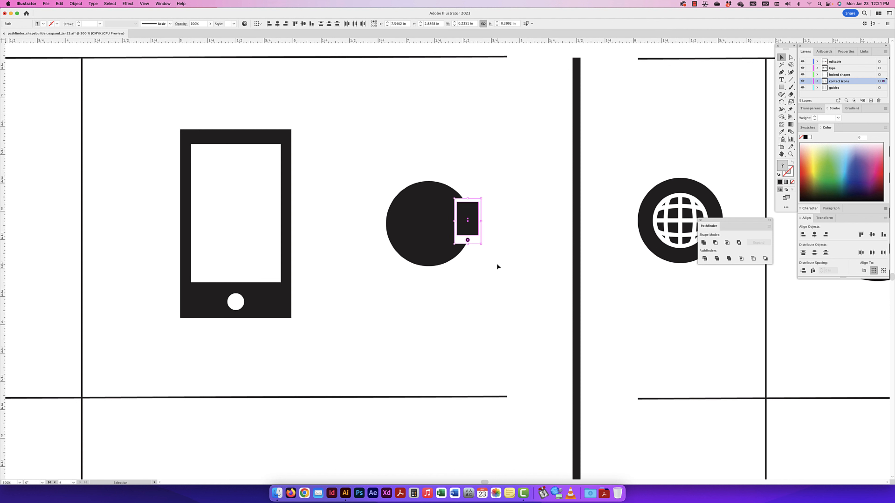
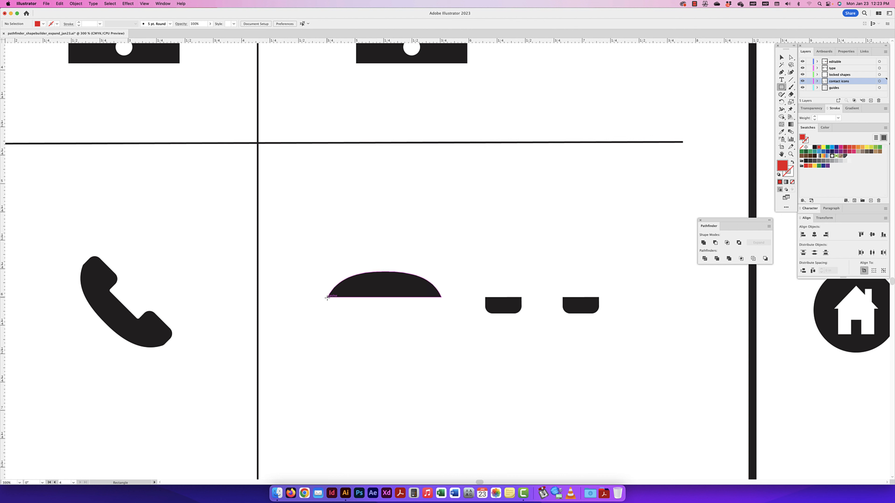
# - Draw a red rectangle about 1 by 0.23 in over the black dome shape and move it directly above the dome
pyautogui.moveTo(327, 297); pyautogui.dragTo(441, 271)
pyautogui.click(791, 59)
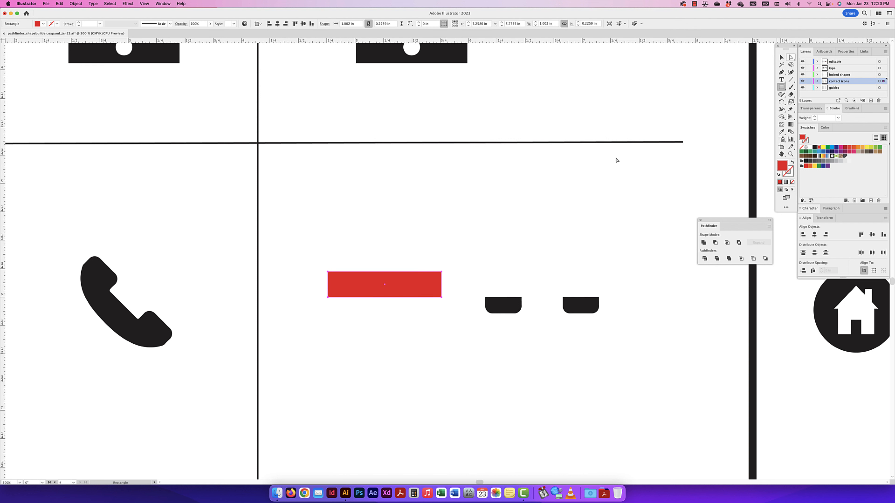
pyautogui.click(448, 264)
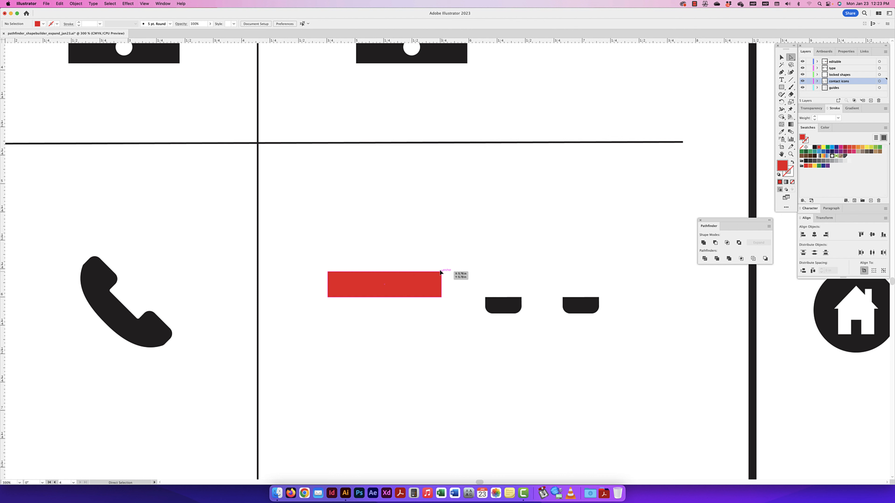
pyautogui.click(441, 271)
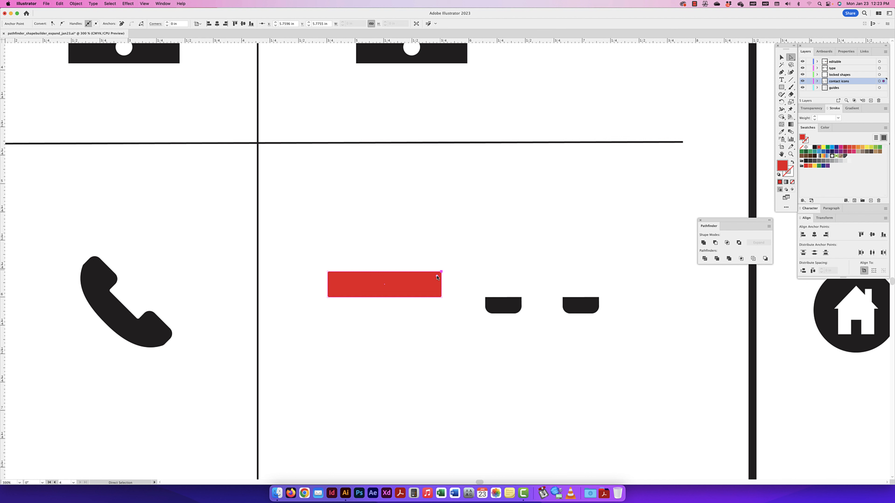
pyautogui.press('v')
pyautogui.moveTo(436, 278); pyautogui.dragTo(435, 239)
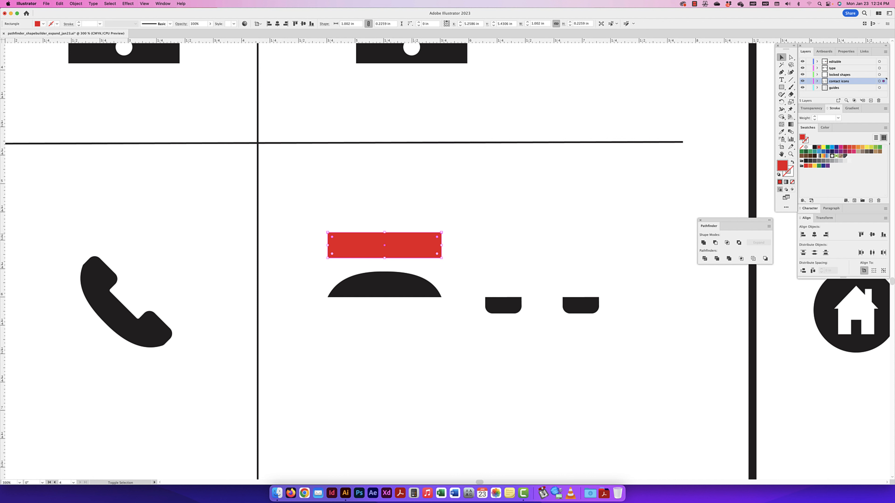
# - Round the red rectangle's two upper corners to the full height of the shape
pyautogui.moveTo(332, 238); pyautogui.dragTo(381, 253)
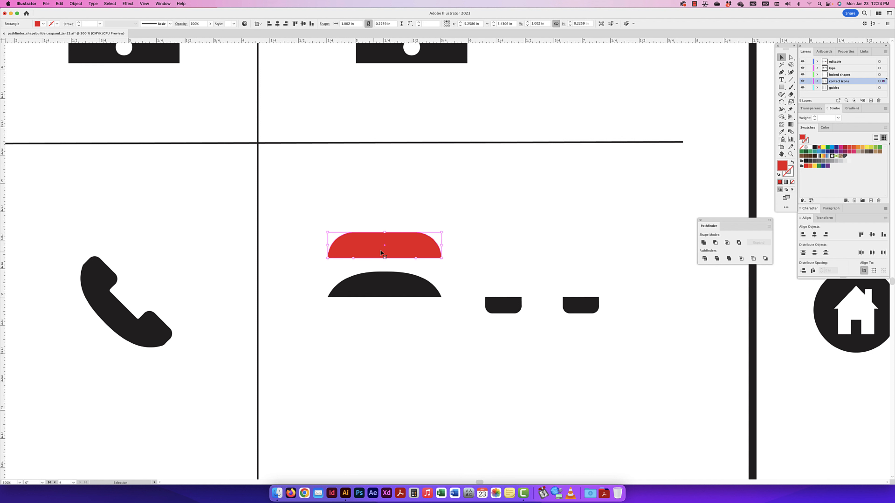
pyautogui.click(791, 57)
pyautogui.click(314, 265)
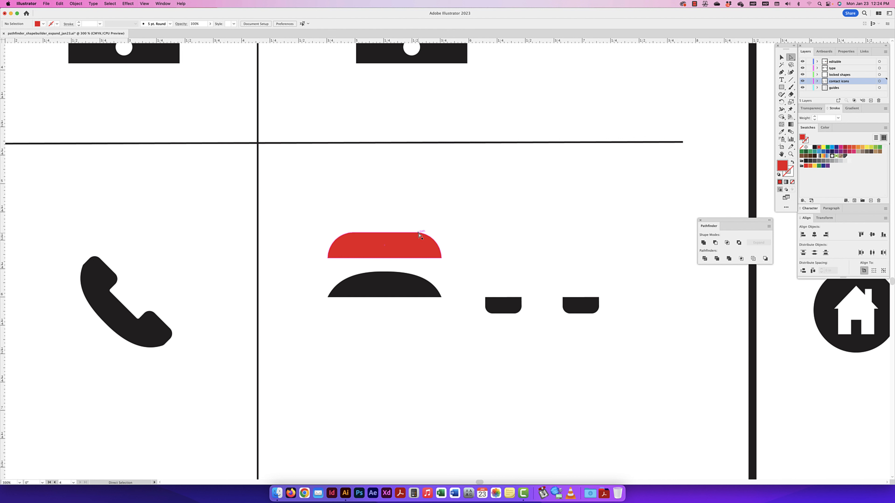
# - Add an anchor point at the middle of the red shape's top edge and delete the two anchors beside it
pyautogui.moveTo(420, 235); pyautogui.dragTo(416, 234)
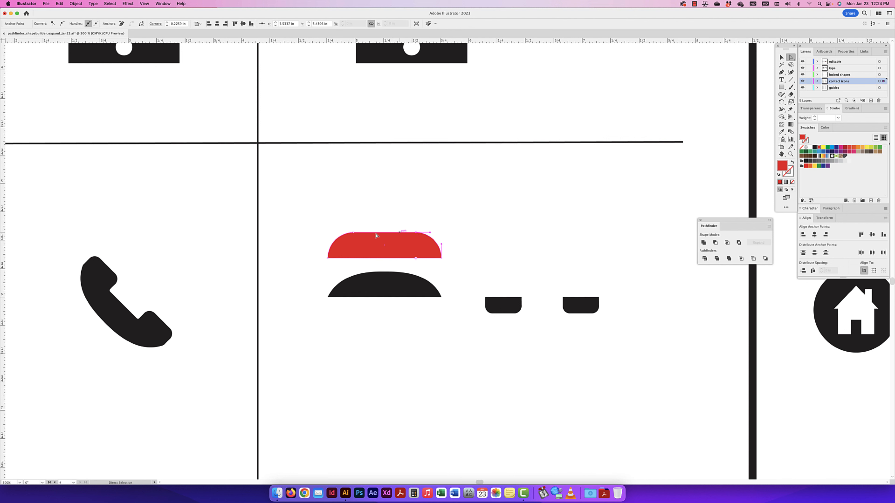
pyautogui.moveTo(781, 72); pyautogui.dragTo(794, 82)
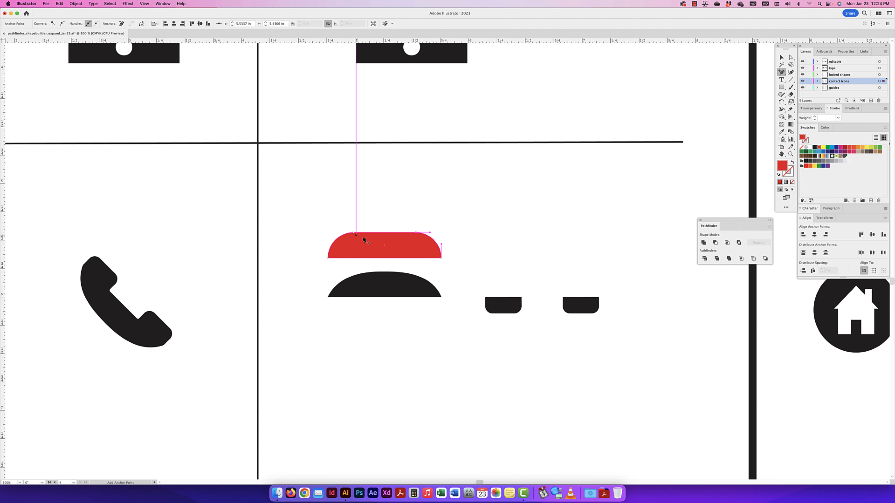
pyautogui.click(384, 233)
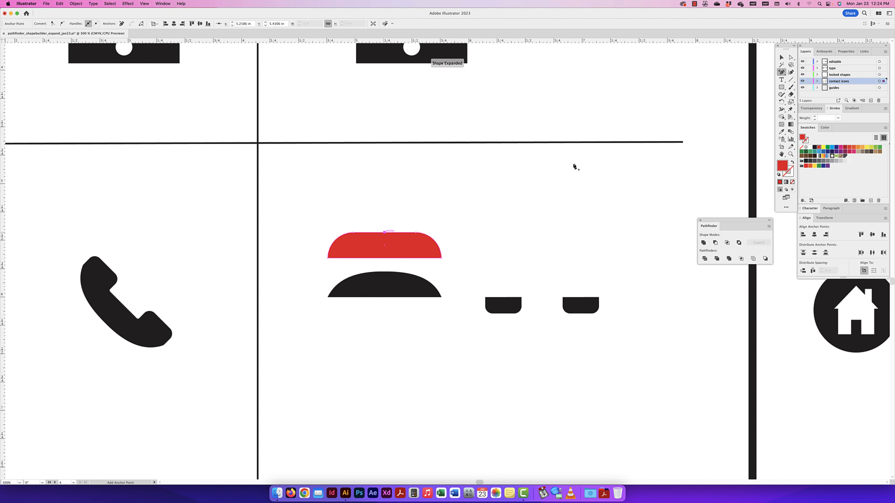
pyautogui.moveTo(781, 72); pyautogui.dragTo(799, 88)
pyautogui.click(415, 233)
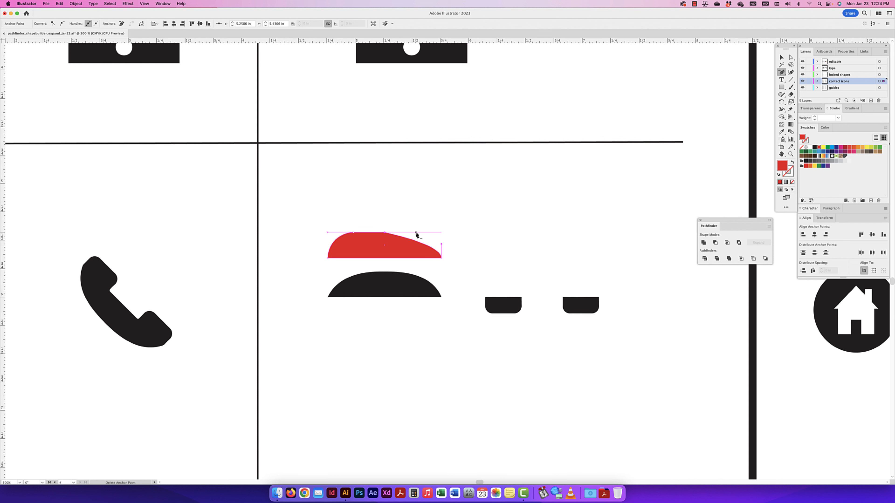
pyautogui.click(353, 233)
# - Lengthen the direction handles at both lower ends of the red shape upward to curve it into a smooth dome
pyautogui.click(791, 58)
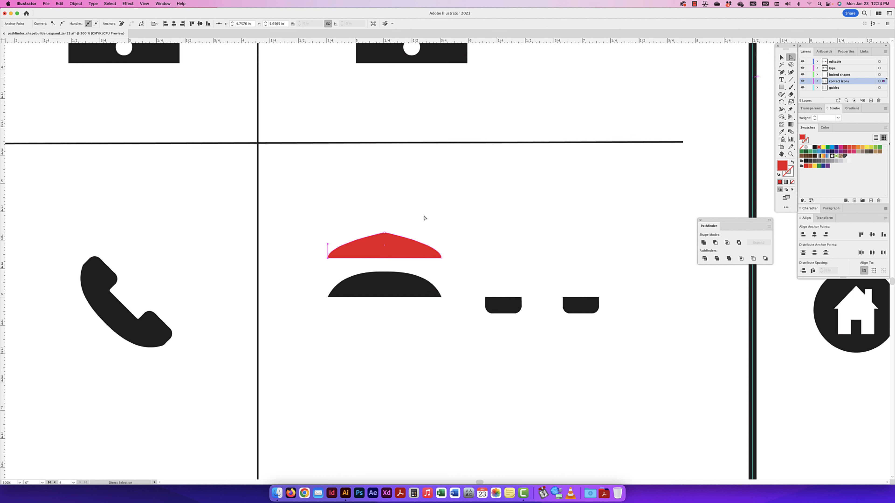
pyautogui.click(384, 233)
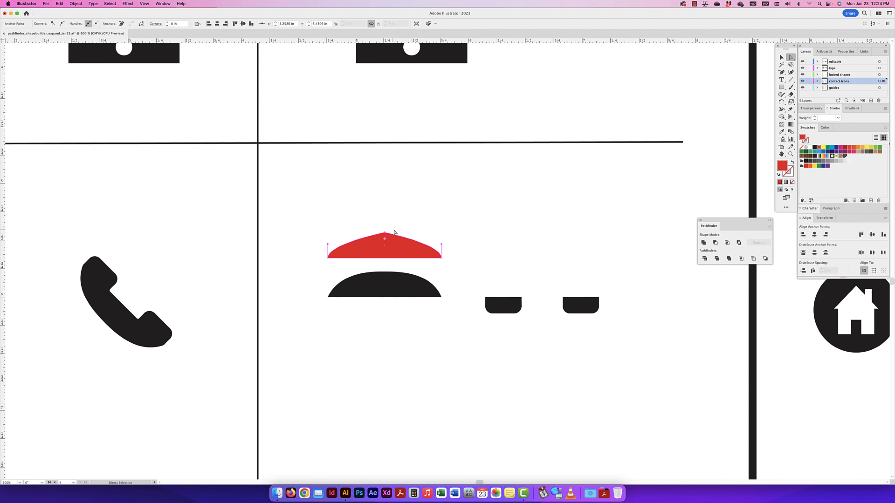
pyautogui.moveTo(442, 244); pyautogui.dragTo(441, 233)
pyautogui.moveTo(327, 245); pyautogui.dragTo(329, 232)
pyautogui.click(446, 215)
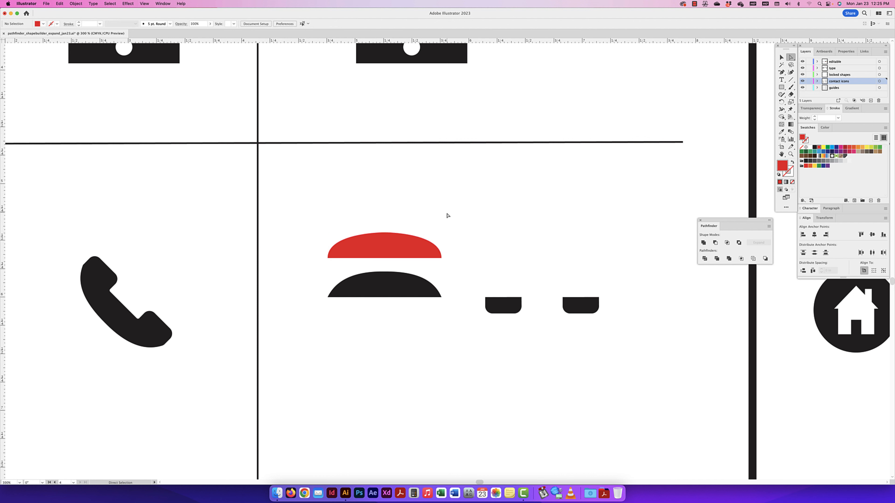
# - Delete the red dome shape
pyautogui.click(781, 57)
pyautogui.click(425, 250)
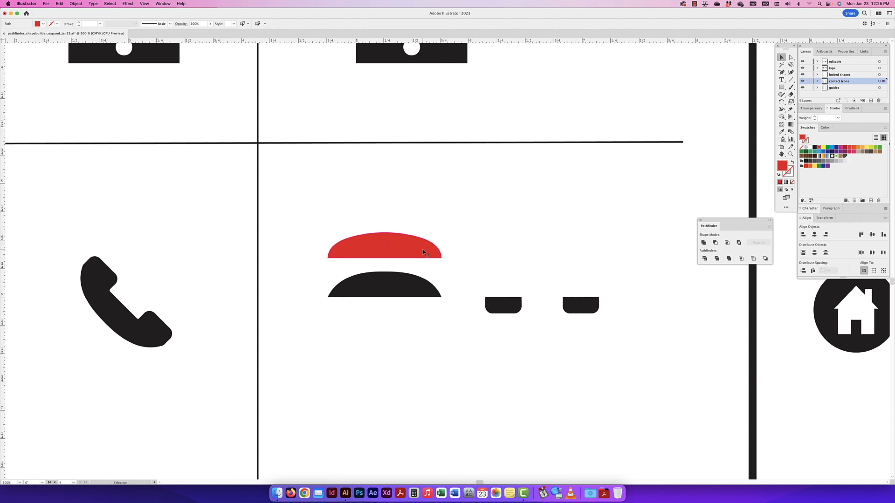
pyautogui.press('Delete')
# - Align the first rounded end piece to the left edge of the black dome, using the dome as key object
pyautogui.click(498, 314)
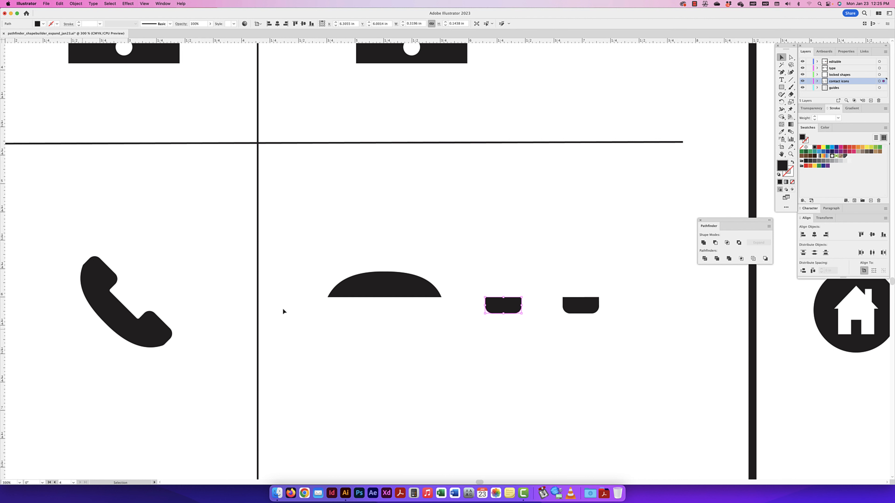
pyautogui.click(385, 293)
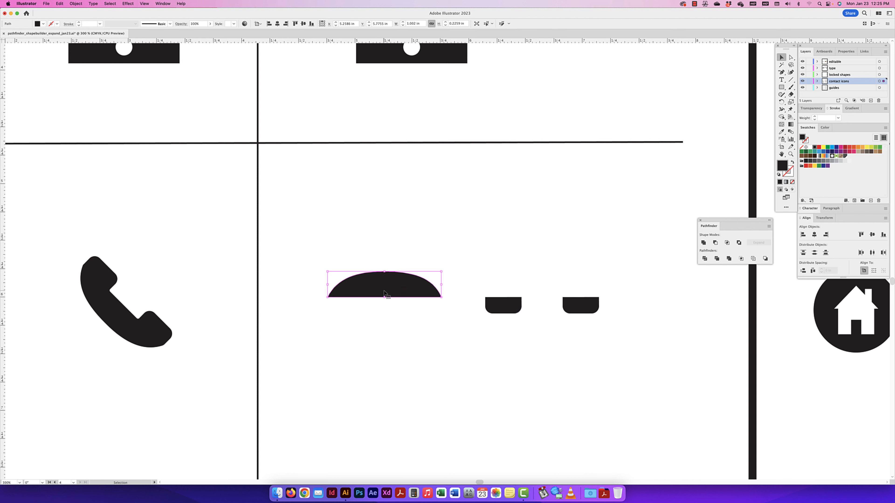
pyautogui.keyDown('shift'); pyautogui.click(498, 310); pyautogui.keyUp('shift')
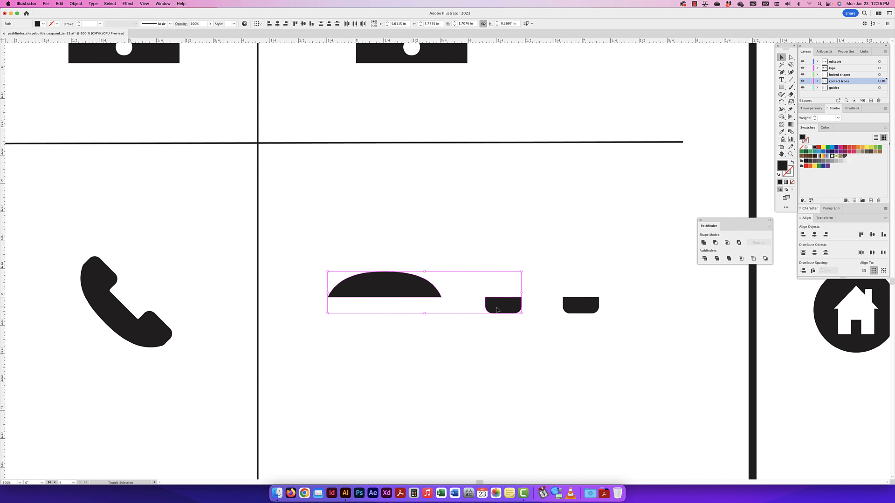
pyautogui.click(384, 286)
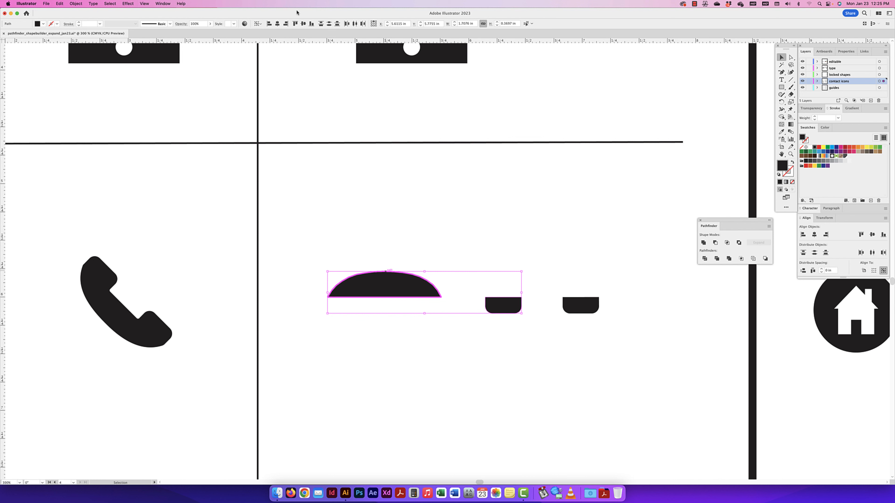
pyautogui.click(269, 24)
pyautogui.click(407, 184)
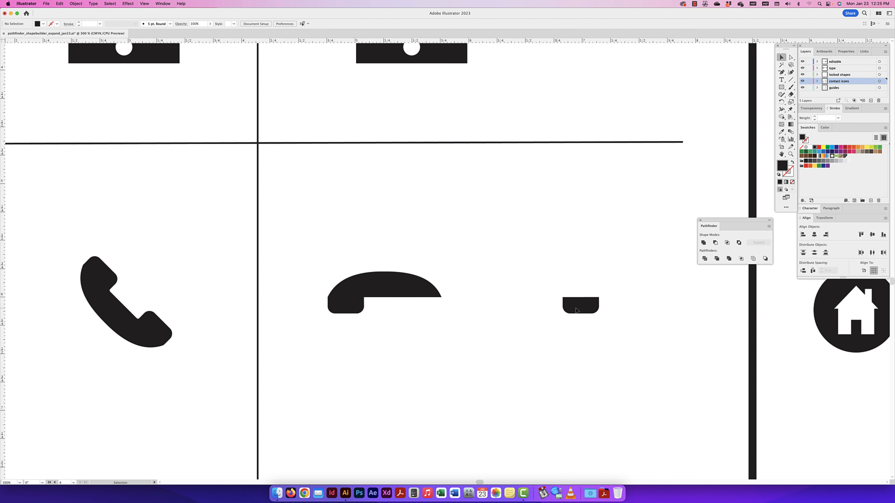
# - Align the second rounded end piece to the right edge of the black dome, using the dome as key object
pyautogui.click(575, 309)
pyautogui.keyDown('shift'); pyautogui.click(409, 291); pyautogui.keyUp('shift')
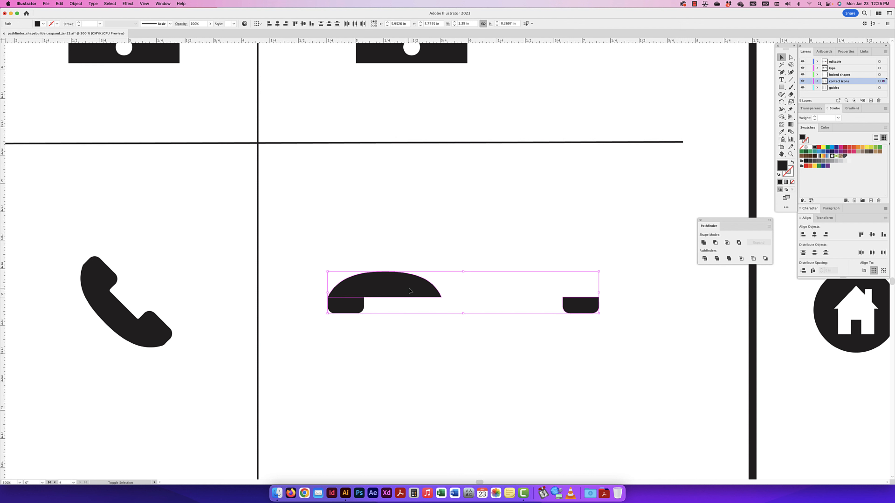
pyautogui.click(419, 287)
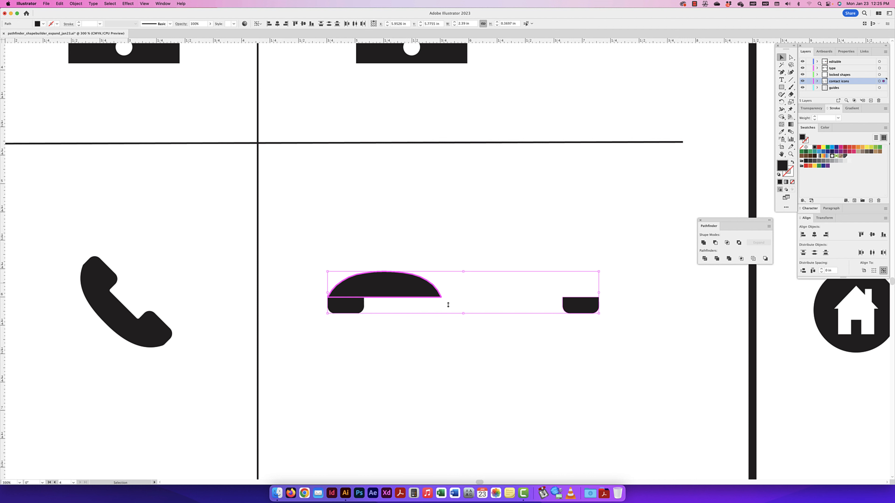
pyautogui.click(285, 24)
pyautogui.click(474, 292)
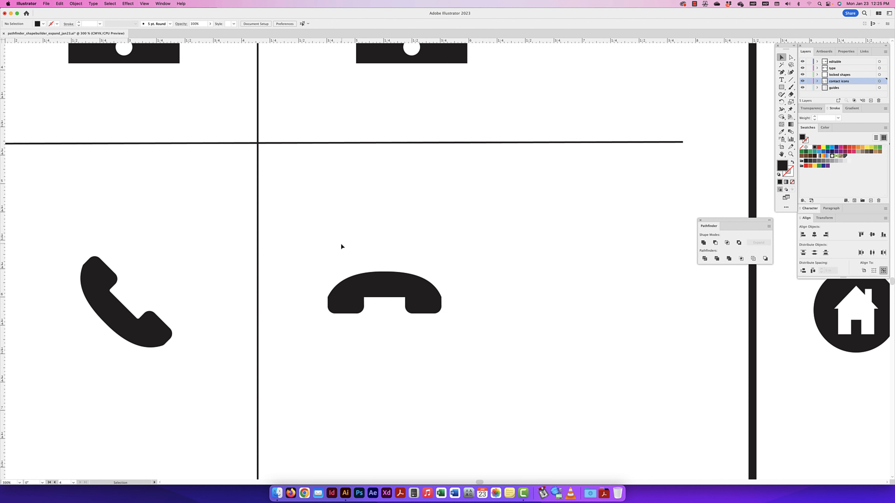
# - Make a diagonally rotated copy of the handset shapes and place it above and to the right of the finished diagonal handset
pyautogui.moveTo(340, 244); pyautogui.dragTo(580, 307)
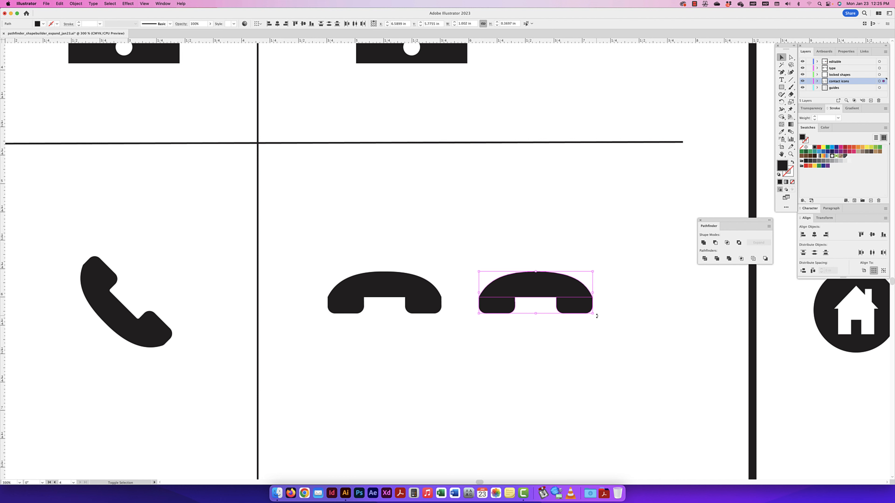
pyautogui.moveTo(596, 315); pyautogui.dragTo(505, 248)
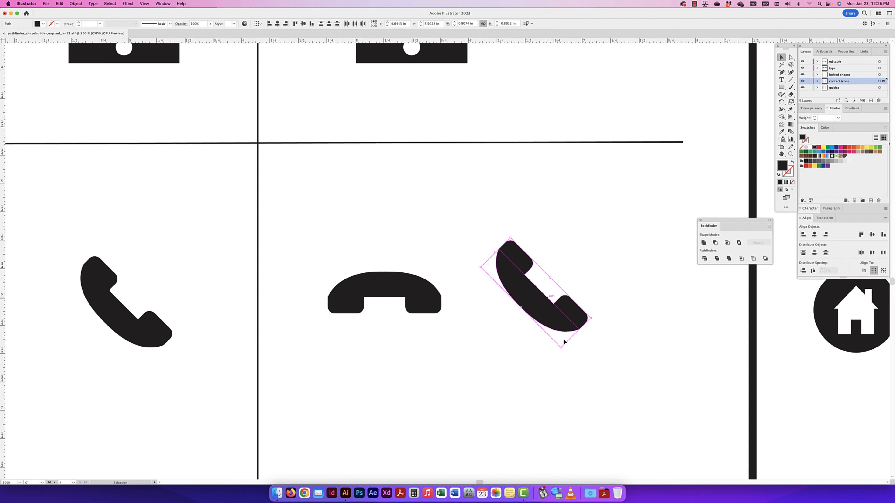
pyautogui.moveTo(551, 317); pyautogui.dragTo(180, 282)
pyautogui.moveTo(254, 225); pyautogui.dragTo(468, 211)
pyautogui.click(392, 191)
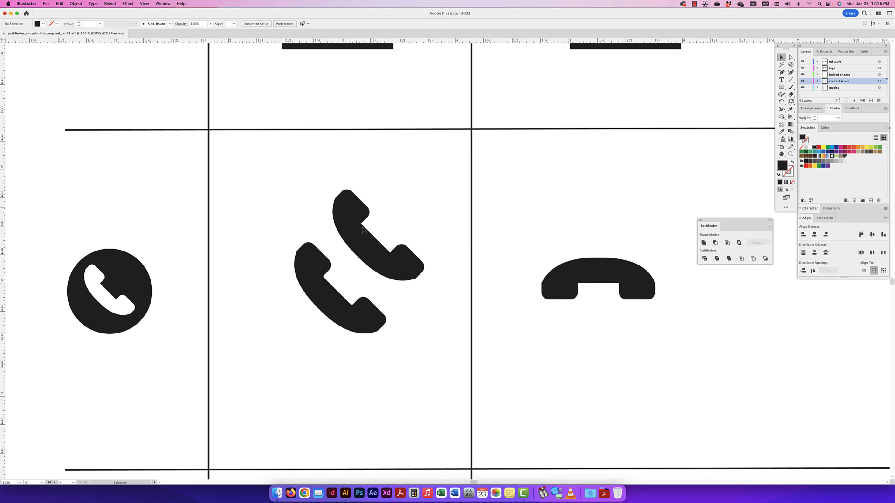
# - Unite the rotated handset's three parts with Pathfinder, and undo the union
pyautogui.moveTo(334, 182); pyautogui.dragTo(420, 258)
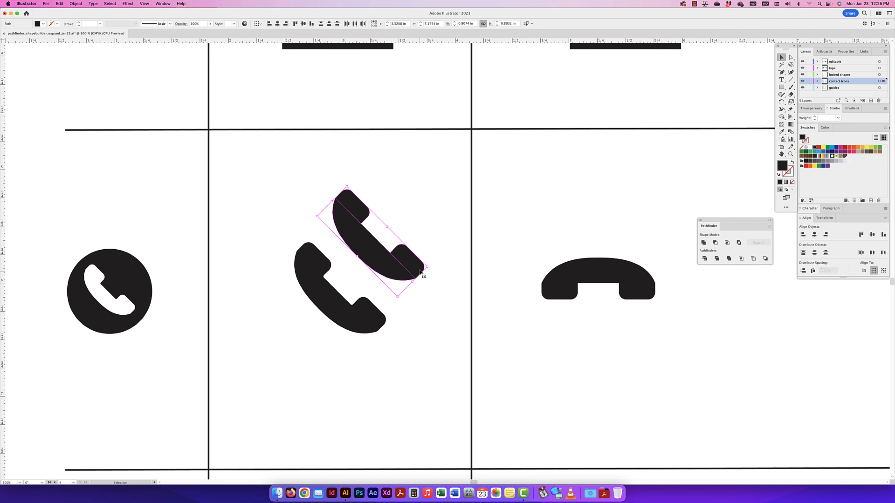
pyautogui.hscroll(2, 549, 206)
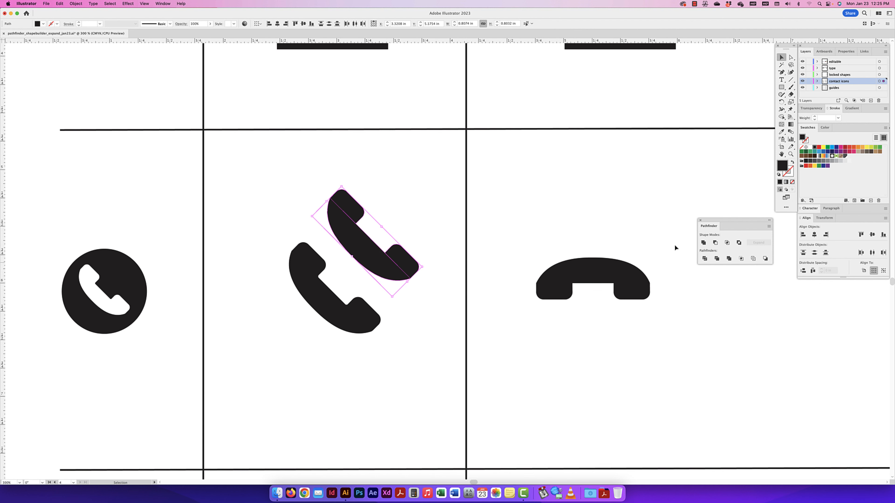
pyautogui.moveTo(341, 173); pyautogui.dragTo(405, 251)
pyautogui.click(704, 243)
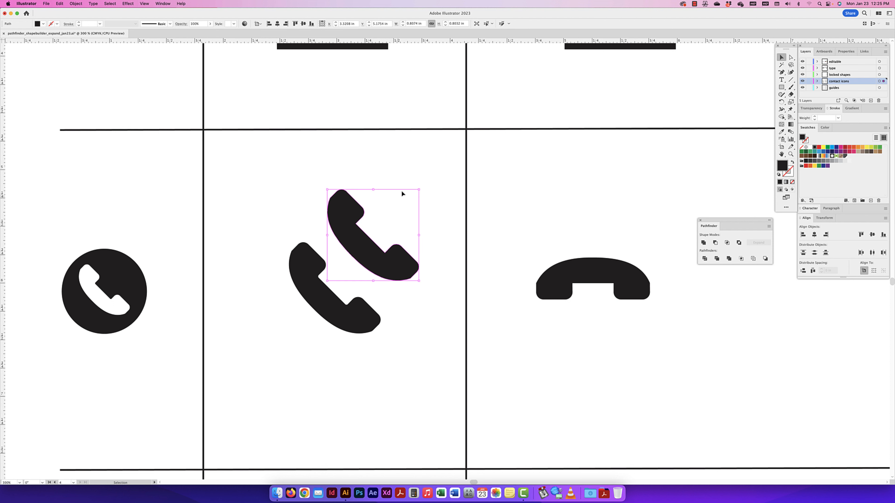
pyautogui.press('cmd+z')
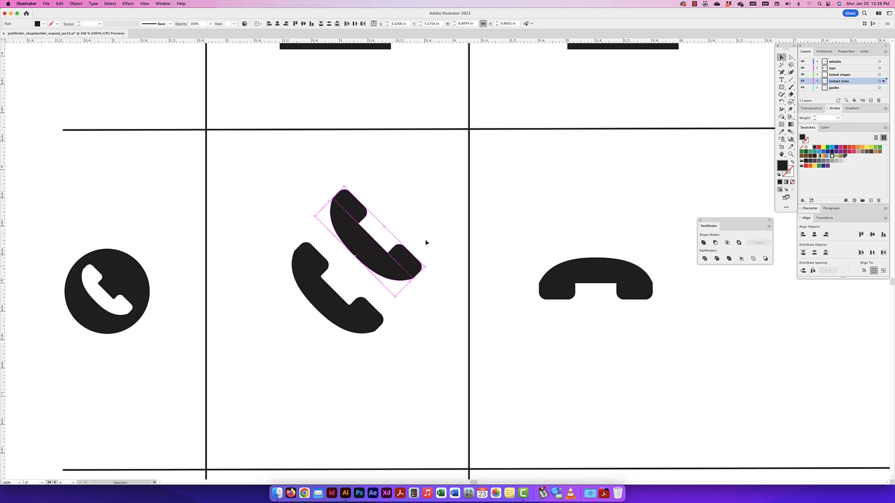
# - Merge the upper diagonal handset's three parts into one shape with the Shape Builder tool and deselect it
pyautogui.click(782, 117)
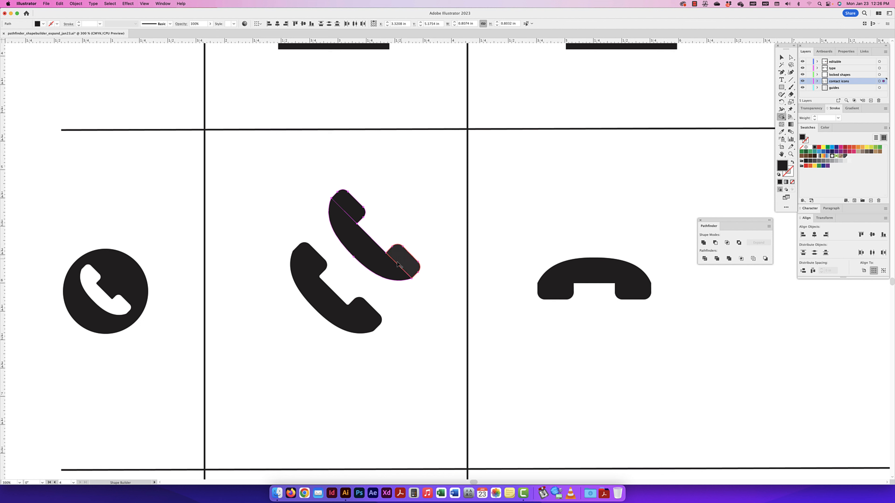
pyautogui.moveTo(401, 264); pyautogui.dragTo(365, 263)
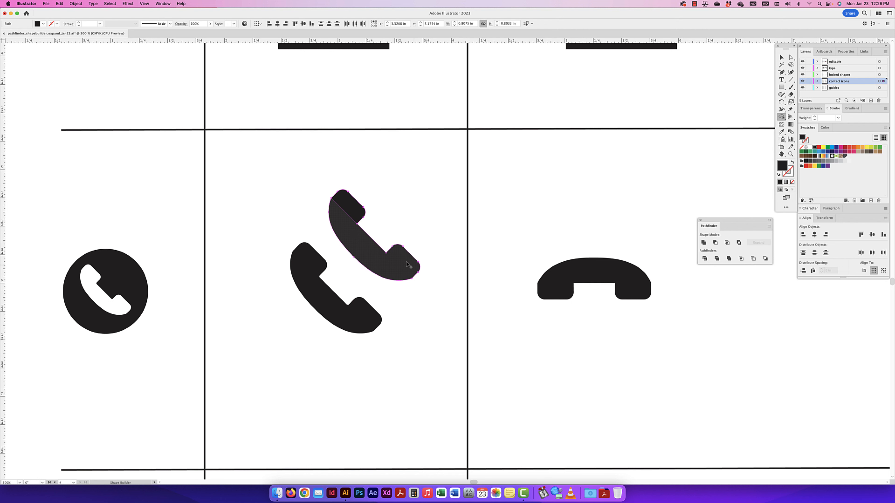
pyautogui.moveTo(349, 213); pyautogui.dragTo(348, 233)
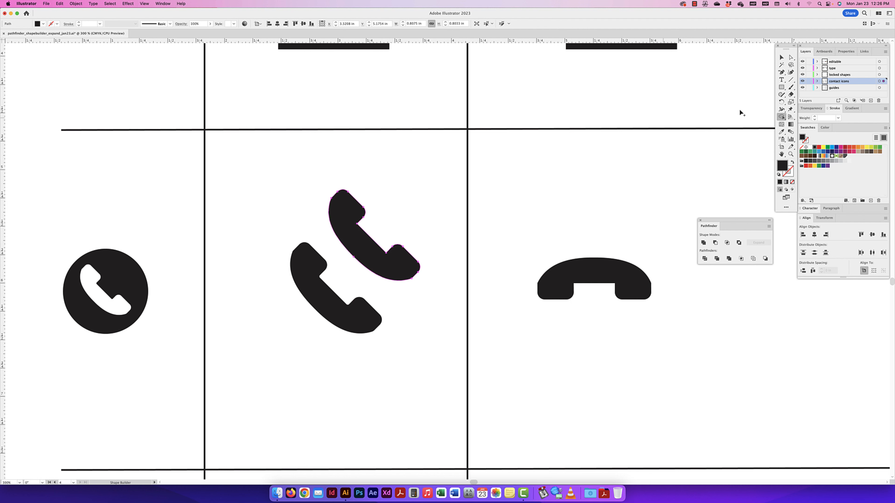
pyautogui.click(782, 57)
pyautogui.click(439, 196)
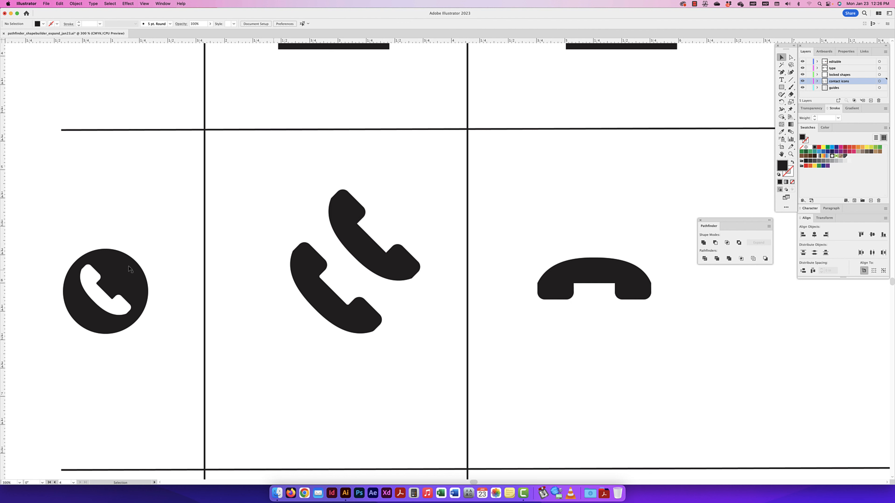
# - Copy the black circle from the finished phone icon beside the arched handset, and move the merged diagonal handset onto it
pyautogui.moveTo(208, 273); pyautogui.dragTo(204, 273)
pyautogui.moveTo(120, 280); pyautogui.dragTo(778, 354)
pyautogui.hscroll(6, 767, 356)
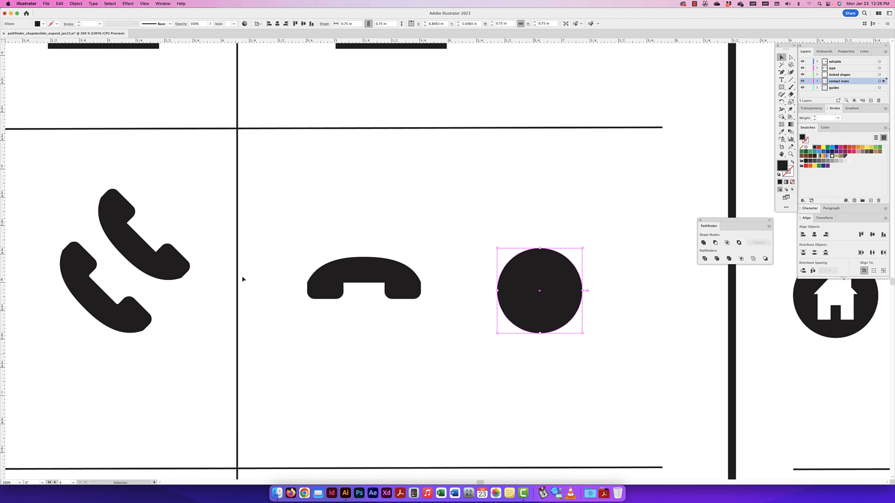
pyautogui.moveTo(164, 267); pyautogui.dragTo(552, 312)
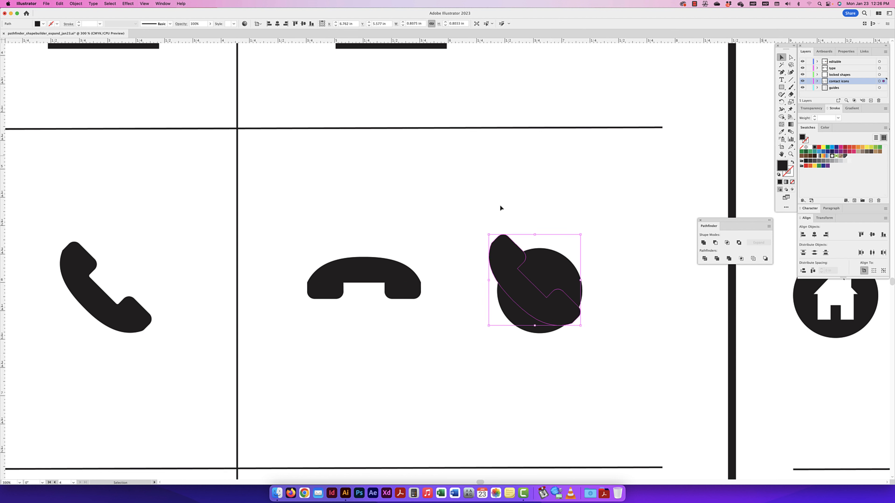
# - Fill the handset on the circle with white and scale it down proportionally to about 0.45 in wide
pyautogui.click(809, 147)
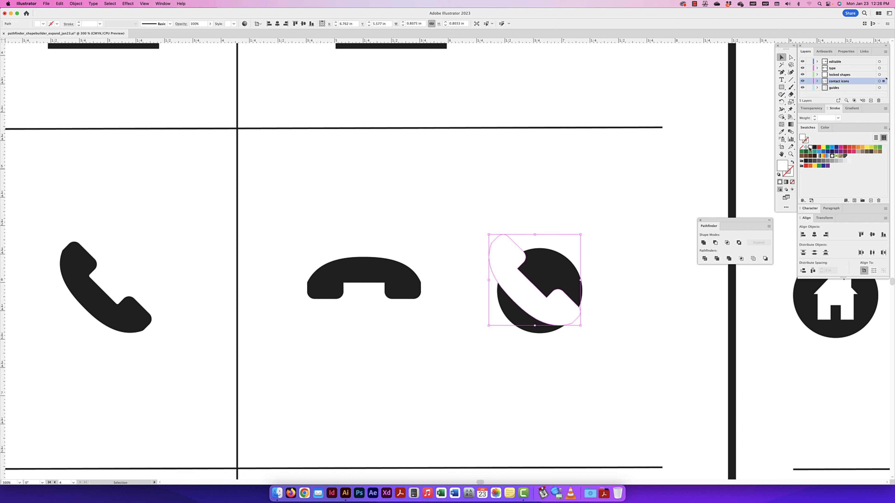
pyautogui.moveTo(488, 234); pyautogui.dragTo(524, 276)
pyautogui.moveTo(566, 317); pyautogui.dragTo(568, 318)
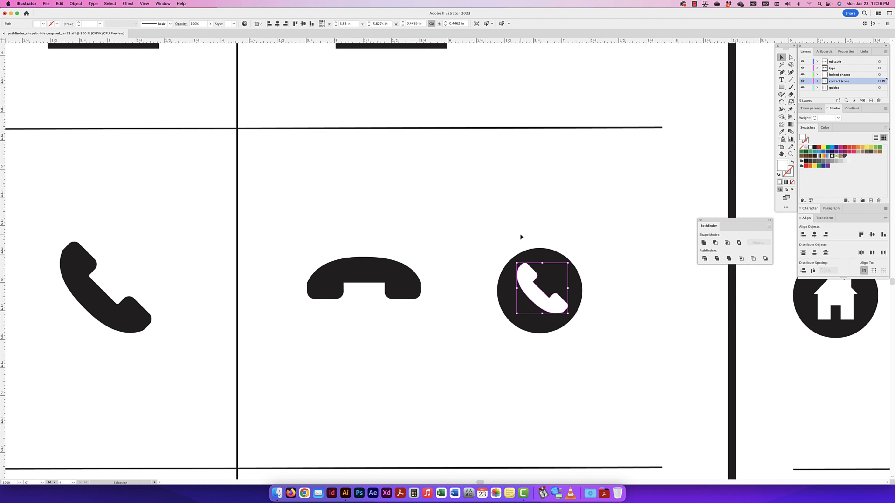
# - Center the white handset horizontally and vertically on the black circle, using the circle as key object
pyautogui.moveTo(521, 235); pyautogui.dragTo(549, 295)
pyautogui.click(549, 263)
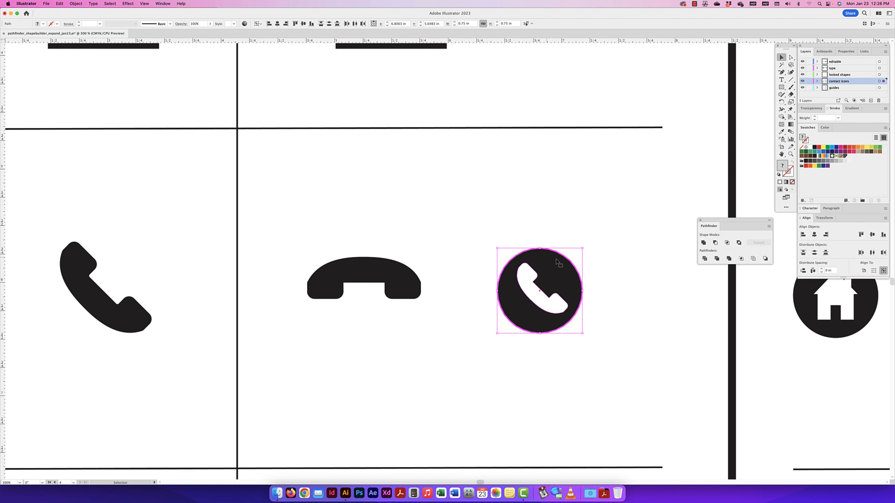
pyautogui.click(277, 24)
pyautogui.click(303, 23)
pyautogui.press('super+minus')
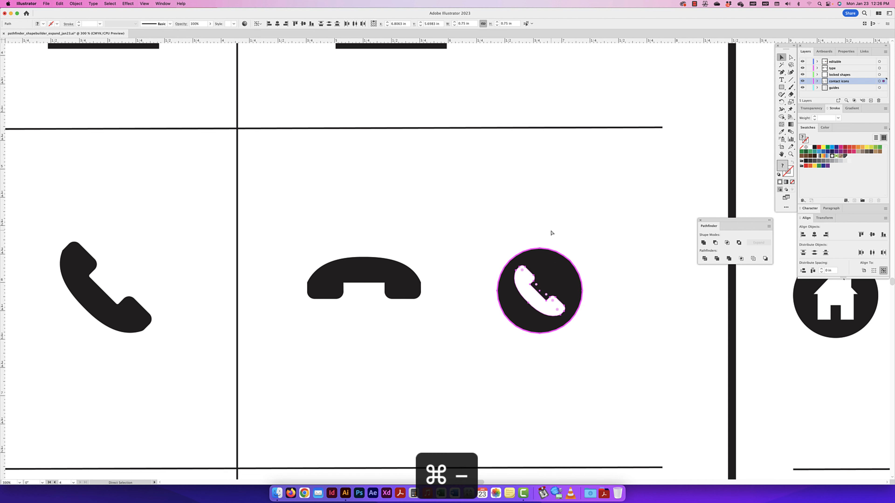
pyautogui.click(574, 226)
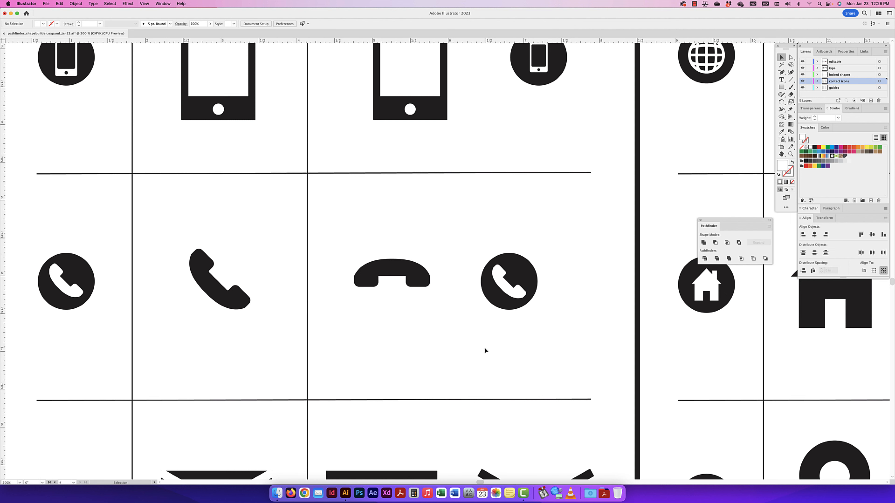
pyautogui.click(508, 288)
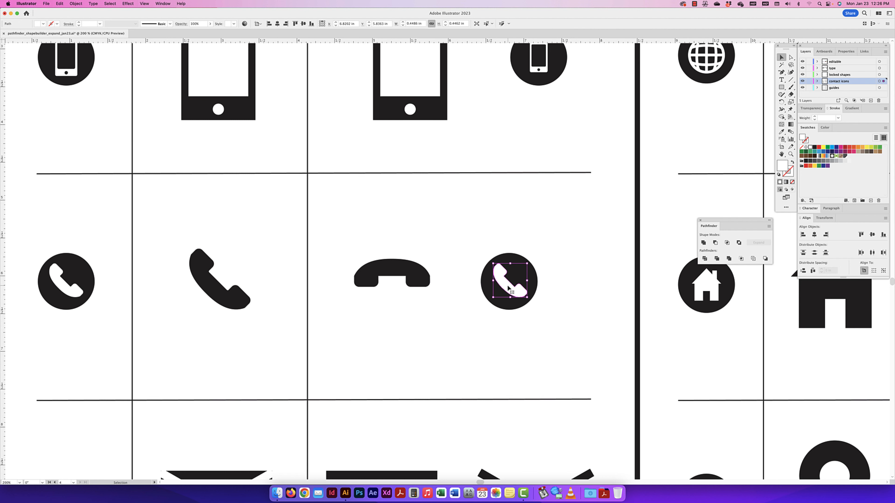
pyautogui.click(513, 221)
# - Draw a horizontal line with start, middle and end anchor points below the envelope's black chevron, using the Pen tool
pyautogui.scroll(-10, 287, 325)
pyautogui.hscroll(-10, 287, 326)
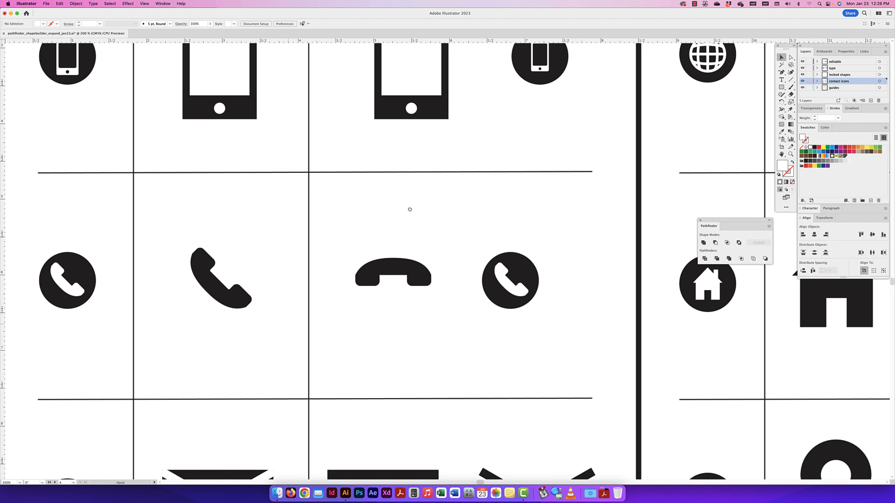
pyautogui.scroll(-3, 412, 221)
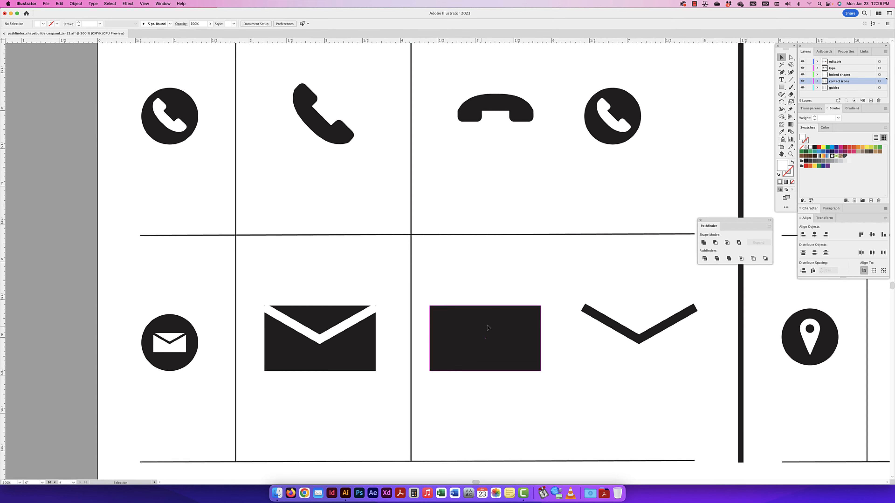
pyautogui.click(506, 326)
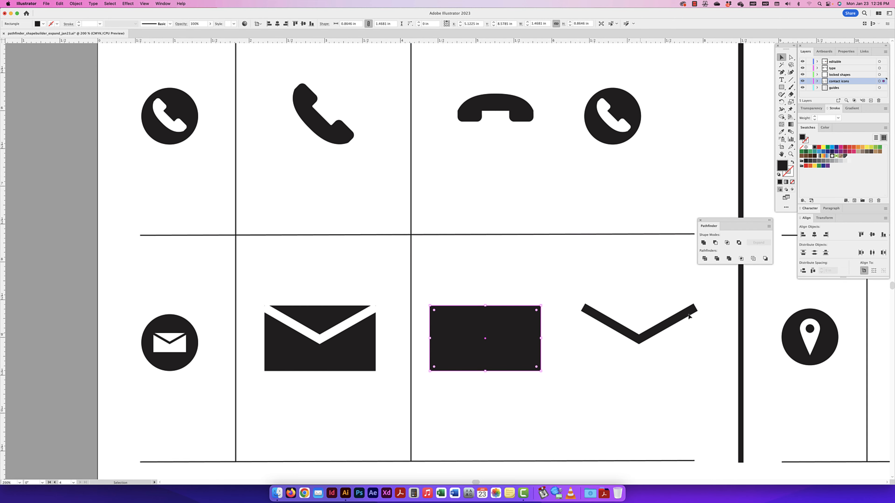
pyautogui.moveTo(782, 74); pyautogui.dragTo(791, 76)
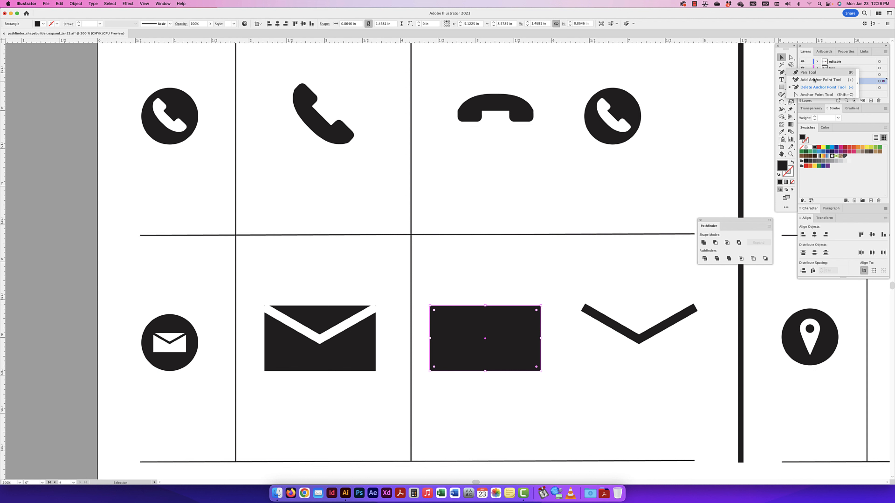
pyautogui.press('p')
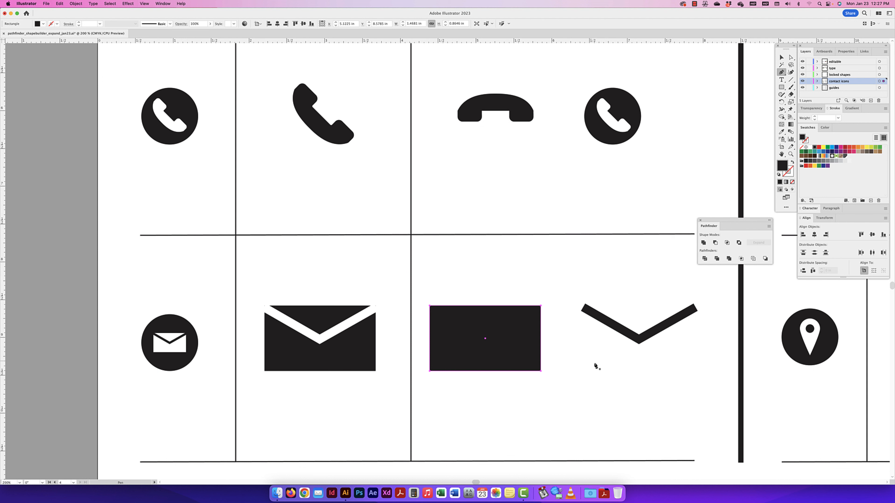
pyautogui.click(584, 378)
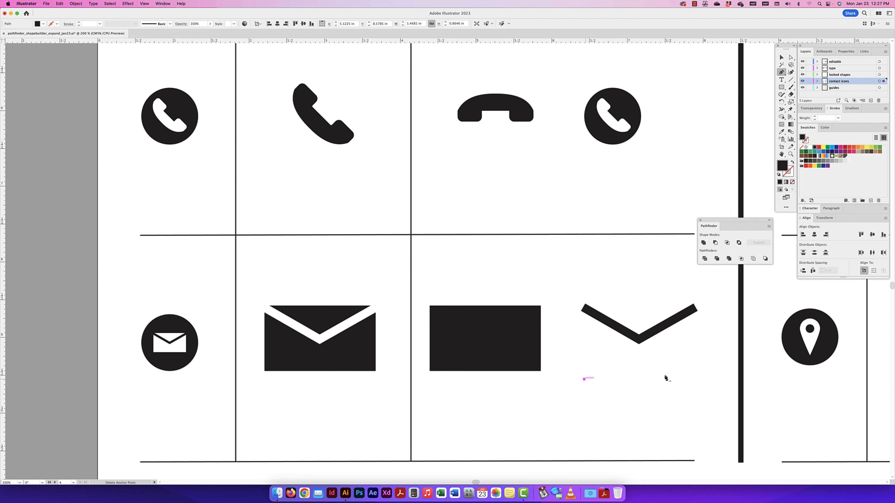
pyautogui.click(640, 379)
pyautogui.click(639, 379)
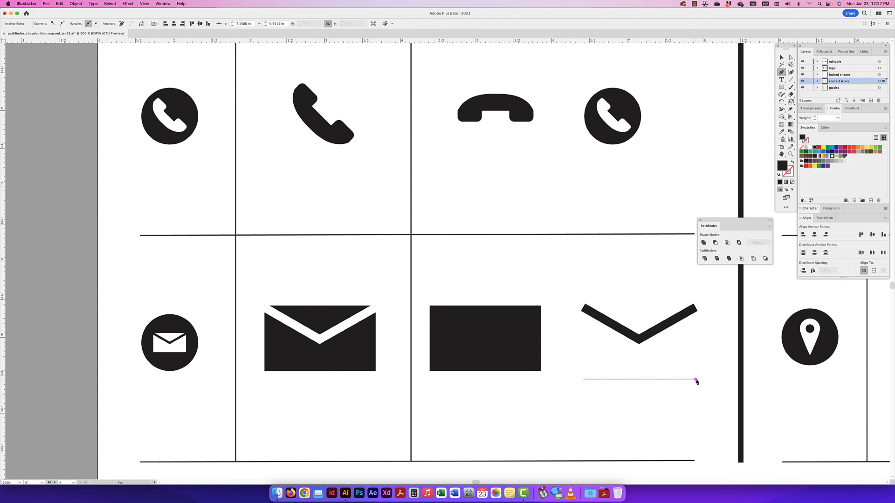
pyautogui.click(695, 379)
pyautogui.hscroll(1, 673, 342)
pyautogui.press('super+z')
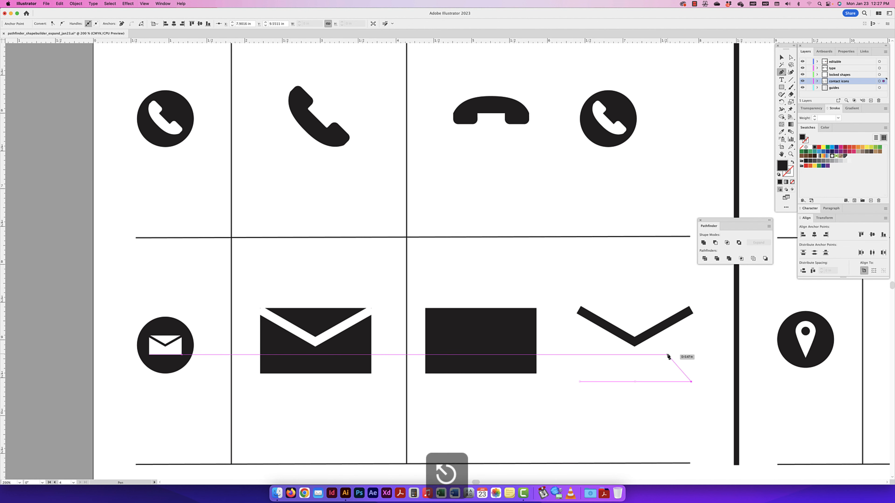
# - Pull the new line's middle anchor point down about 0.34 in to form a V, and swap its fill and stroke
pyautogui.click(792, 57)
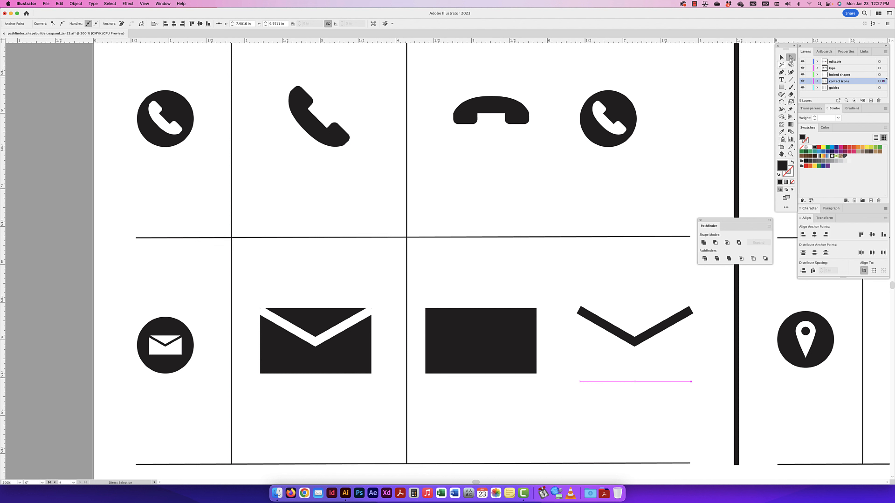
pyautogui.moveTo(635, 382); pyautogui.dragTo(636, 409)
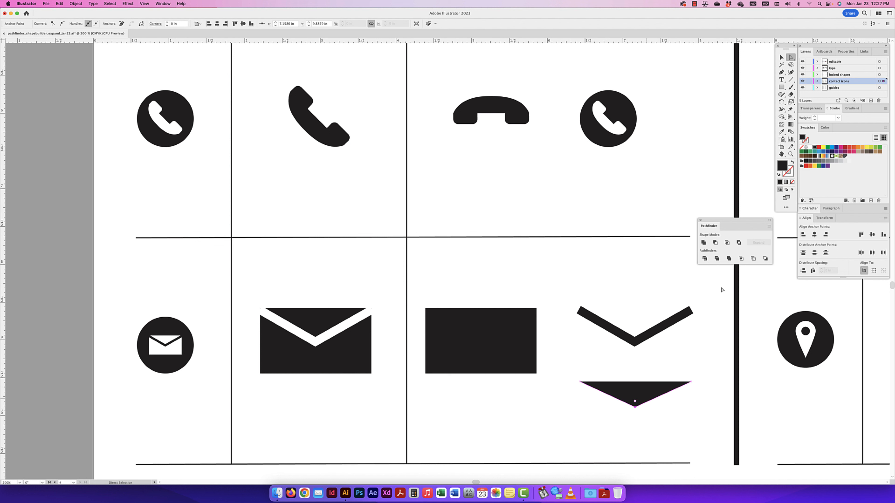
pyautogui.click(792, 163)
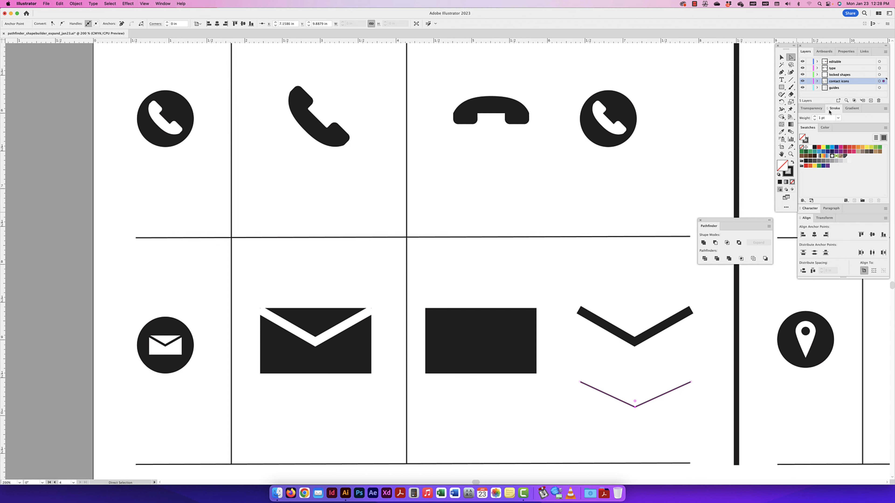
# - Set the new V-shaped path's stroke weight to 10 pt
pyautogui.click(829, 109)
pyautogui.click(834, 117)
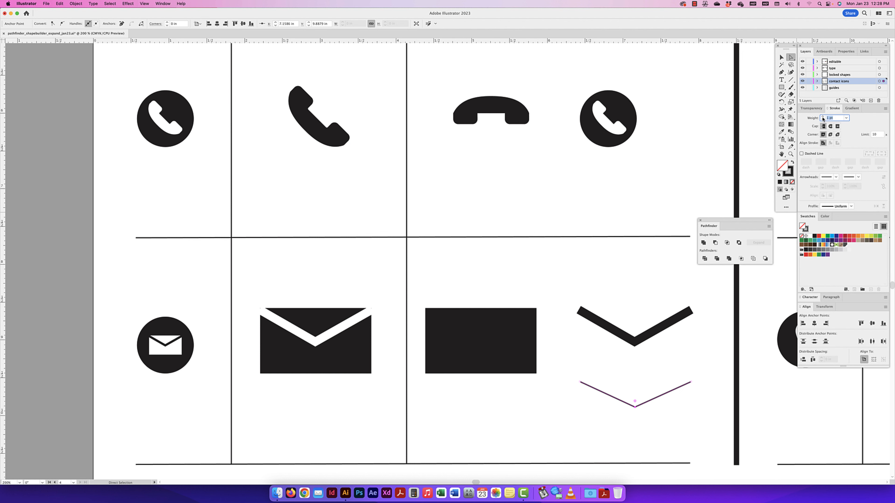
pyautogui.click(823, 117)
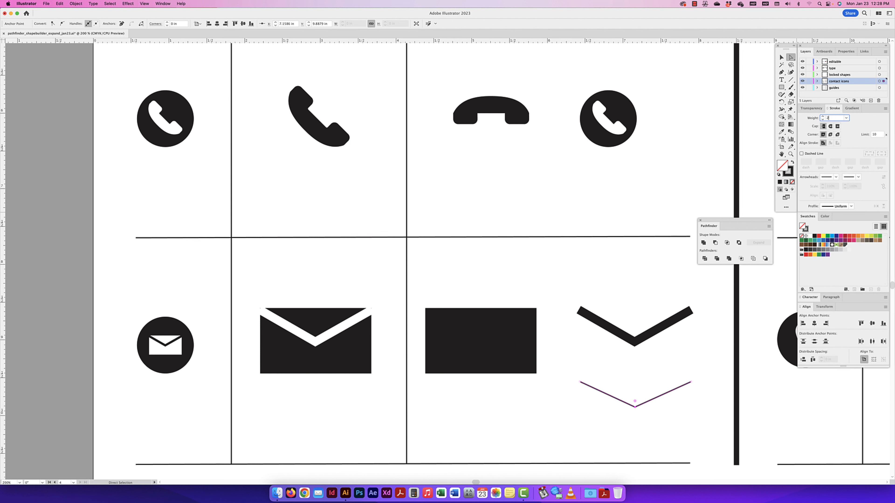
pyautogui.click(836, 118)
pyautogui.press('Return')
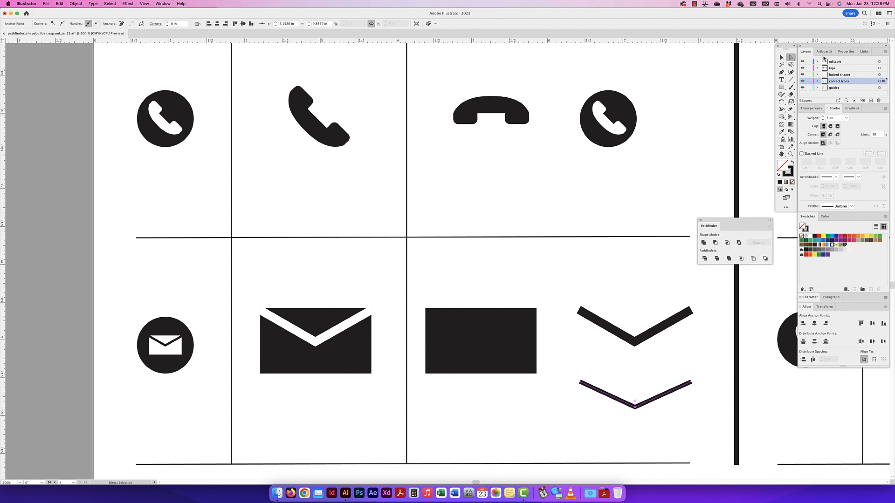
pyautogui.click(835, 117)
pyautogui.press('Return')
pyautogui.click(781, 57)
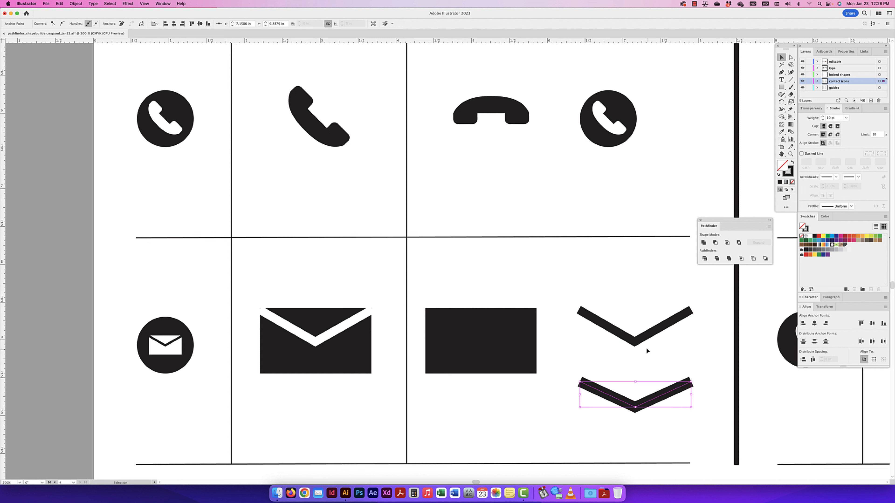
# - Expand the fill and stroke of the upper chevron in the envelope row
pyautogui.click(641, 337)
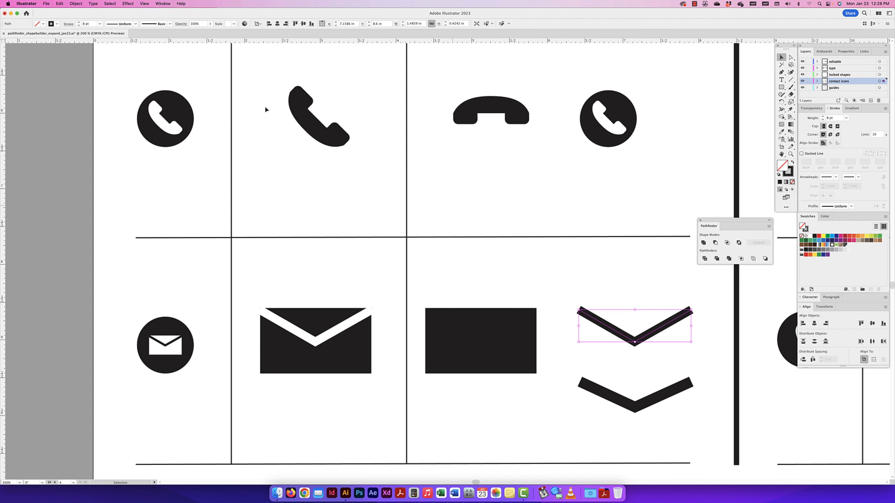
pyautogui.click(76, 4)
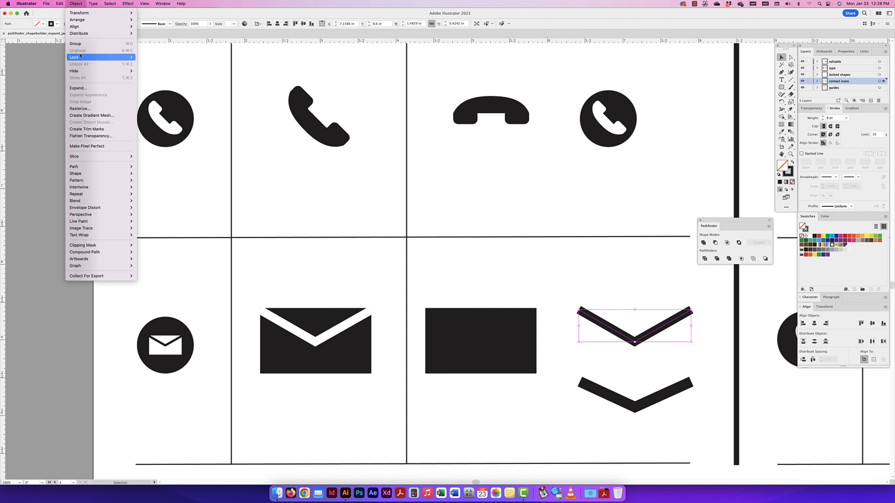
pyautogui.click(83, 88)
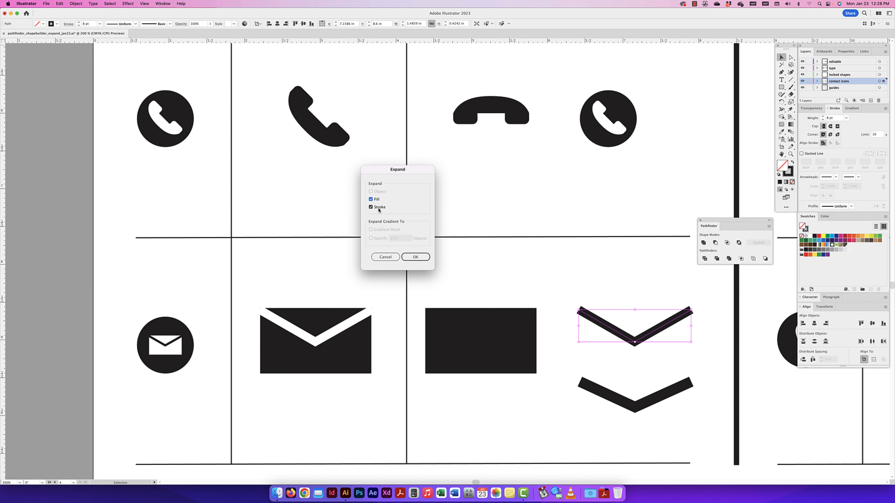
pyautogui.click(415, 257)
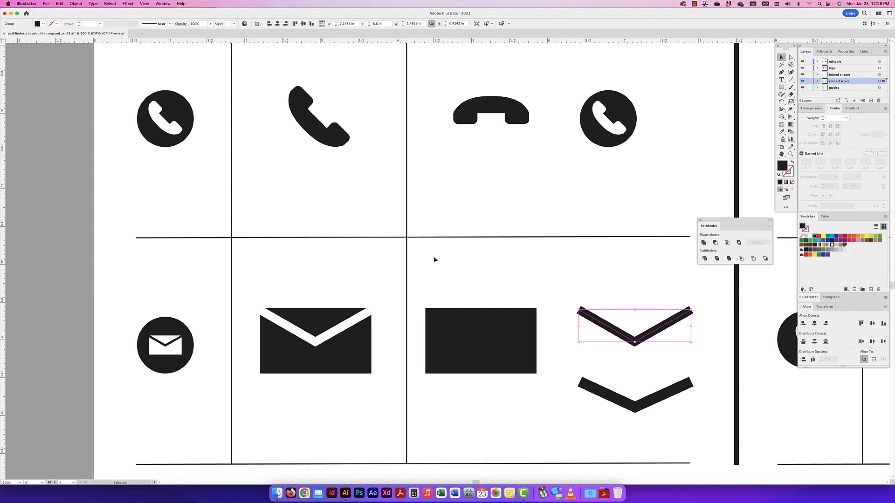
pyautogui.click(645, 298)
# - Move the expanded chevron onto the top of the black rectangle and scale it proportionally to about 1.6 in wide
pyautogui.click(651, 333)
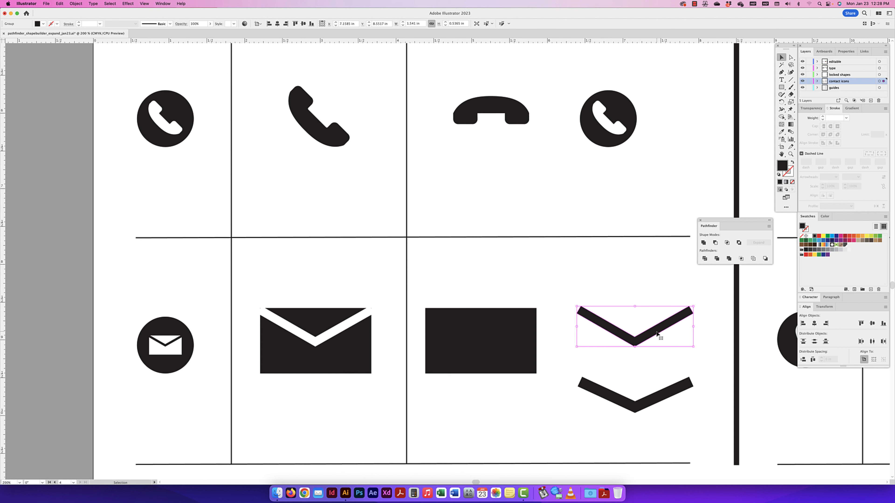
pyautogui.moveTo(656, 334); pyautogui.dragTo(503, 346)
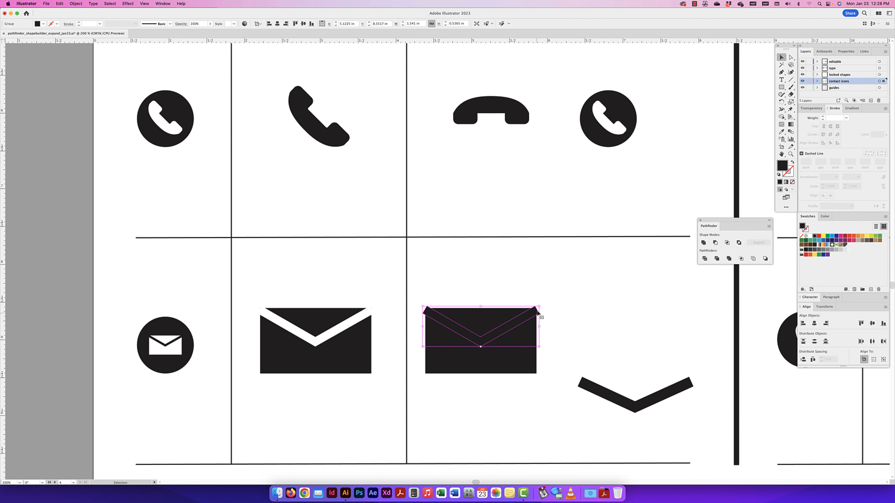
pyautogui.moveTo(481, 306); pyautogui.dragTo(482, 306)
pyautogui.press('super+u')
pyautogui.press('super+u')
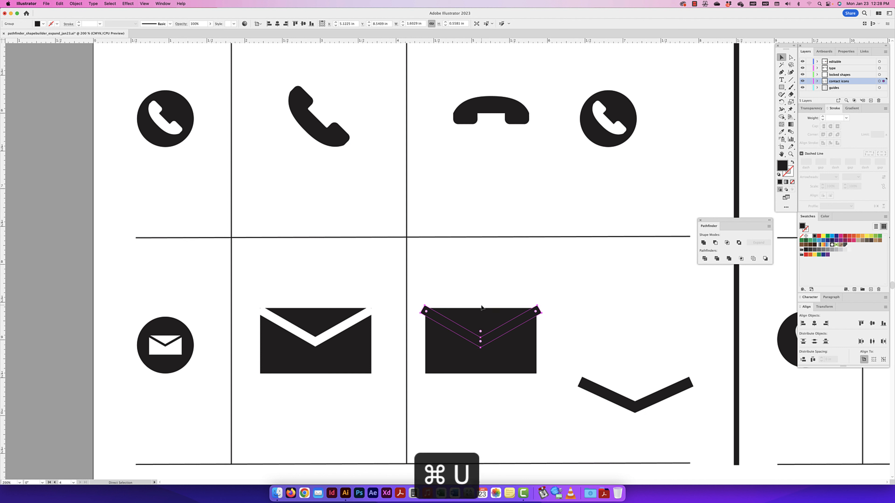
pyautogui.click(567, 293)
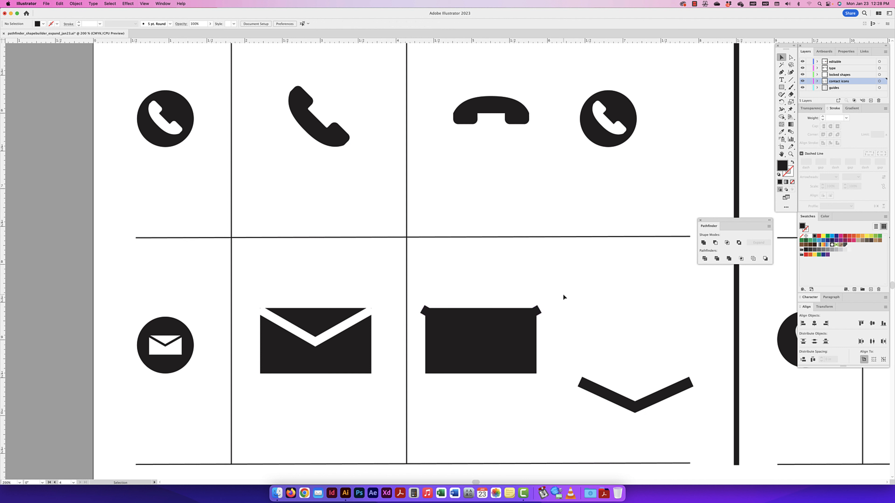
# - Fill the chevron lying over the black envelope rectangle with white
pyautogui.click(525, 318)
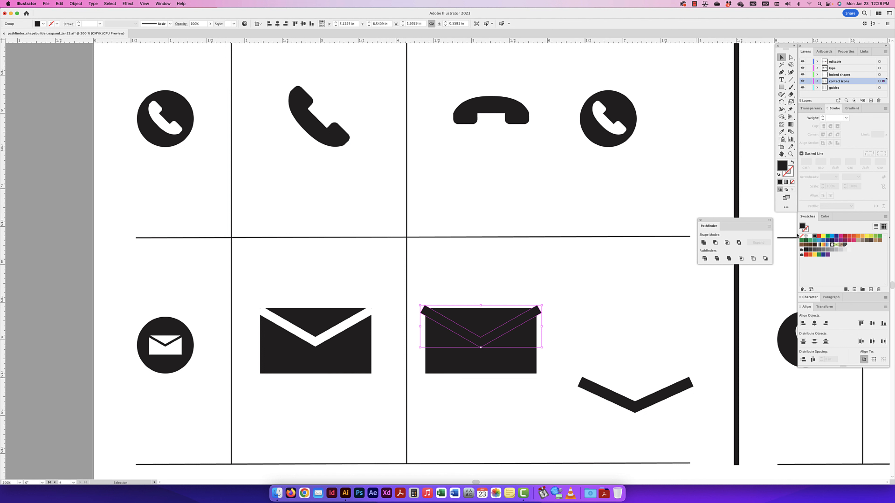
pyautogui.click(810, 236)
pyautogui.click(484, 278)
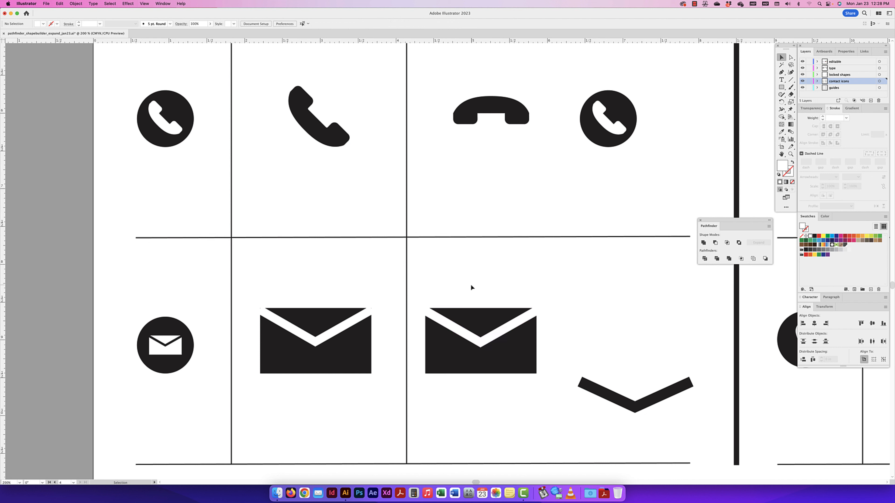
# - Divide the black rectangle and the overlapping white chevron with Pathfinder
pyautogui.moveTo(470, 284); pyautogui.dragTo(504, 387)
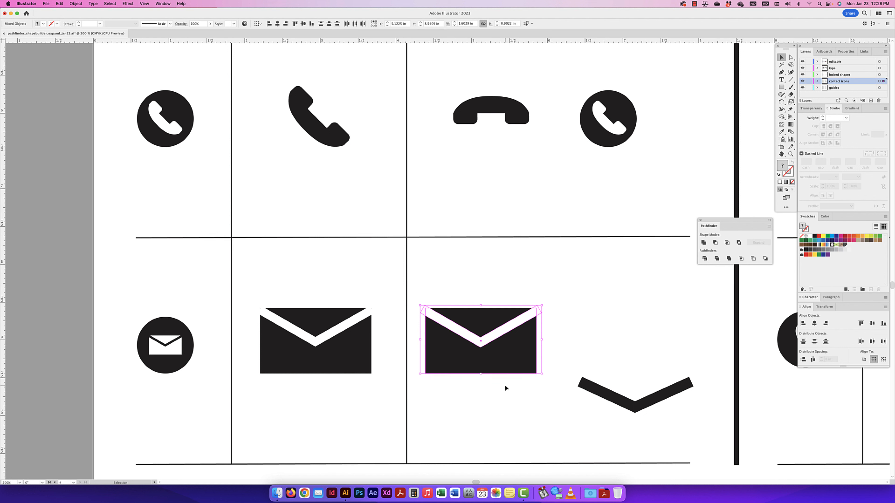
pyautogui.click(512, 359)
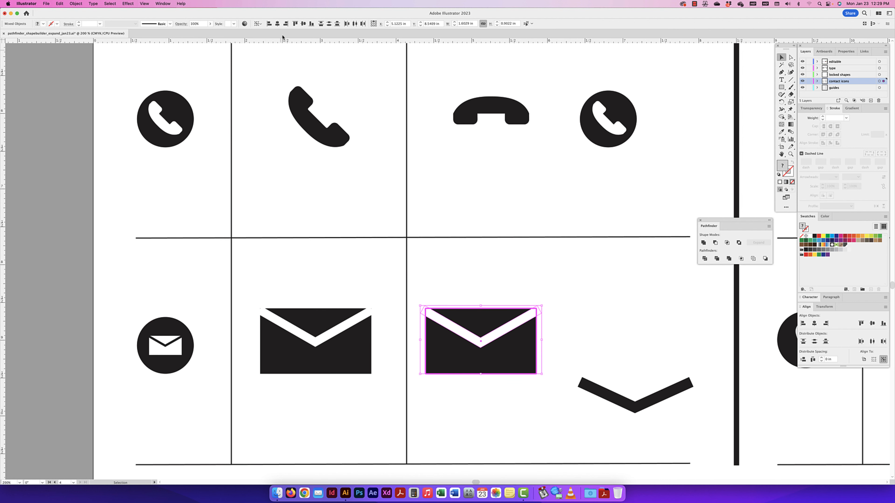
pyautogui.click(491, 299)
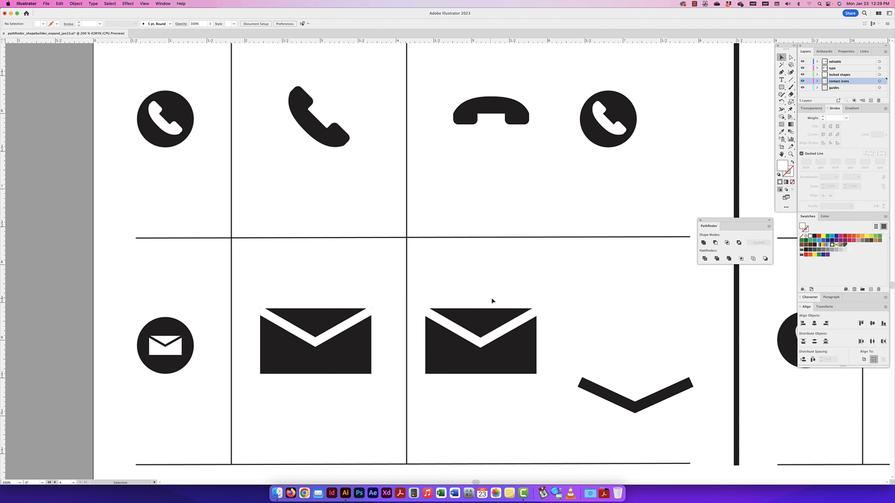
pyautogui.moveTo(473, 293); pyautogui.dragTo(502, 374)
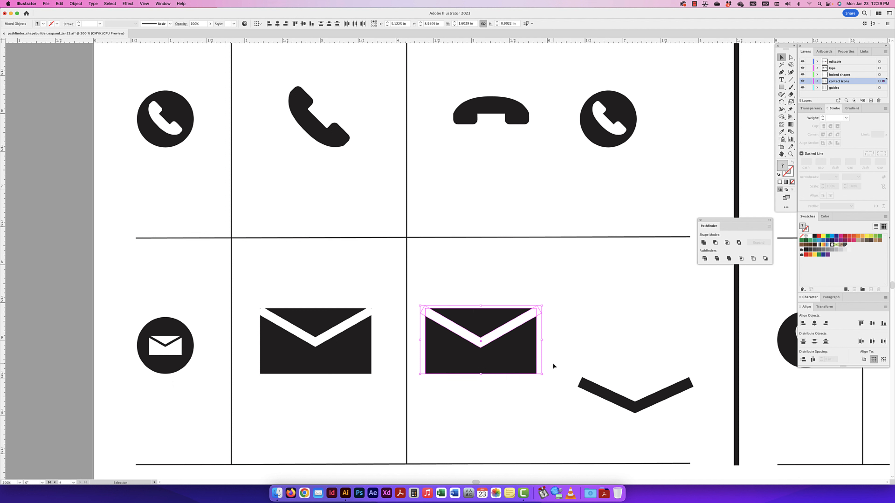
pyautogui.click(704, 259)
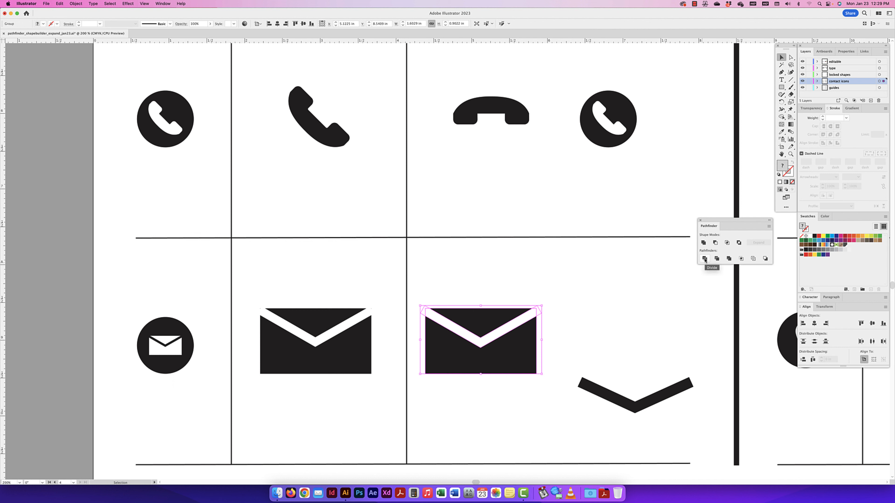
# - Delete the white chevron and its protruding corner pieces from the divided envelope, leaving only the black parts
pyautogui.click(790, 57)
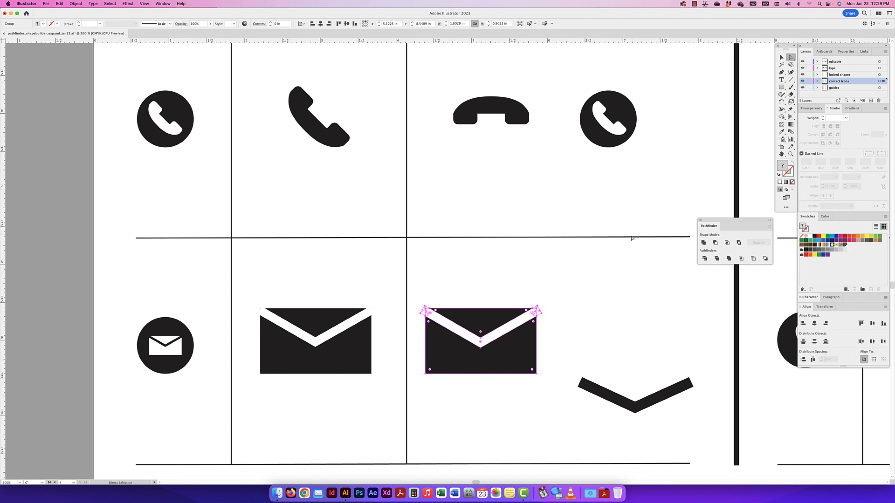
pyautogui.click(585, 288)
pyautogui.click(542, 314)
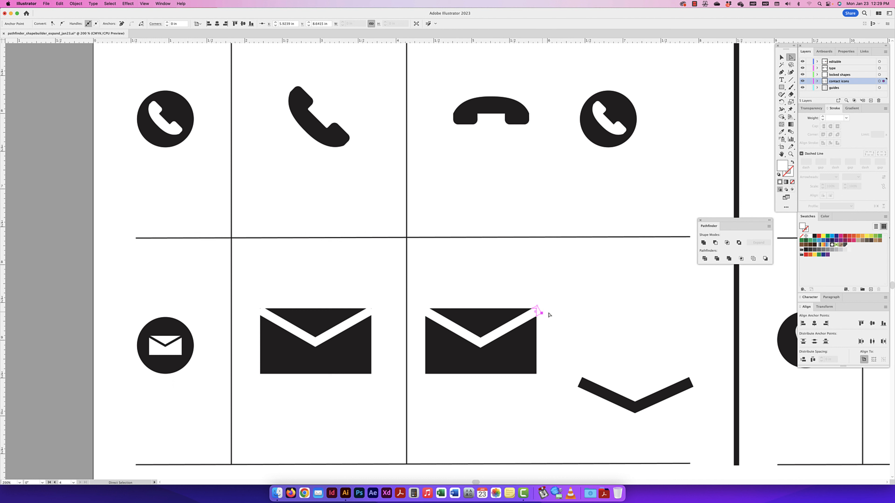
pyautogui.press('Delete')
pyautogui.click(551, 314)
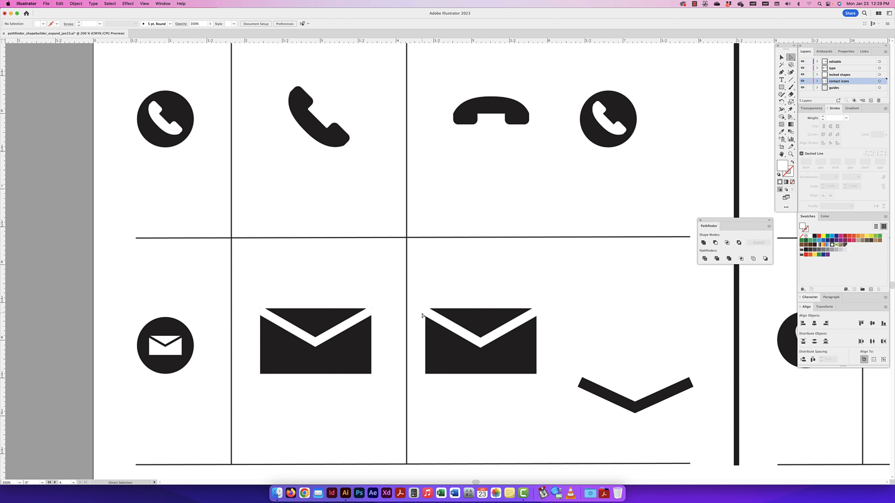
pyautogui.click(434, 318)
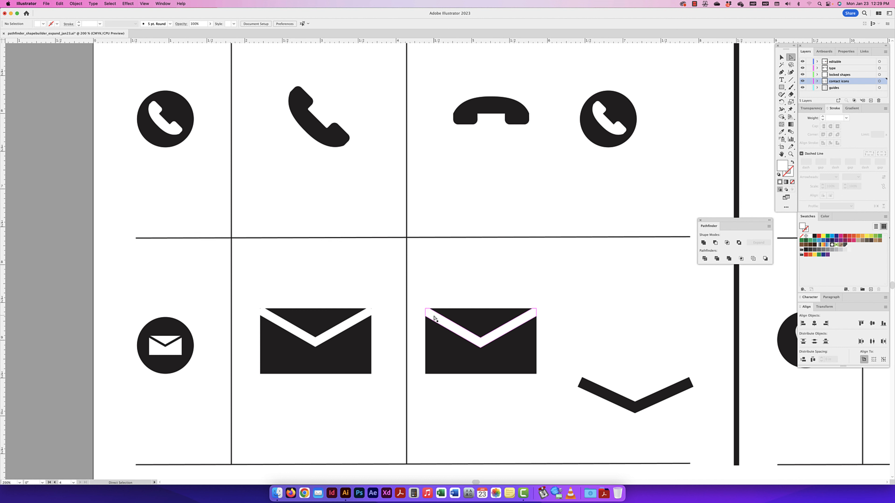
pyautogui.click(538, 321)
pyautogui.click(780, 57)
pyautogui.moveTo(544, 297); pyautogui.dragTo(443, 373)
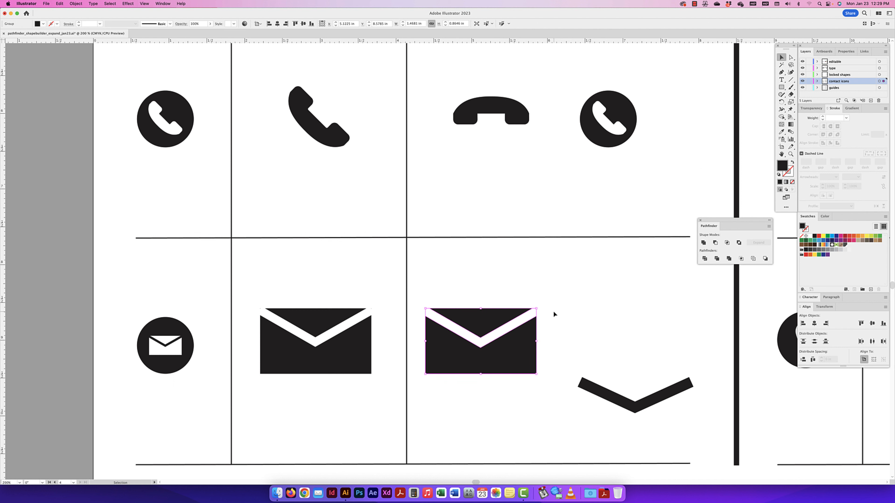
# - Copy the black circle of the finished envelope icon to the end of the row and delete the leftover V path there
pyautogui.moveTo(170, 326); pyautogui.dragTo(633, 320)
pyautogui.moveTo(620, 431); pyautogui.dragTo(643, 397)
pyautogui.press('Delete')
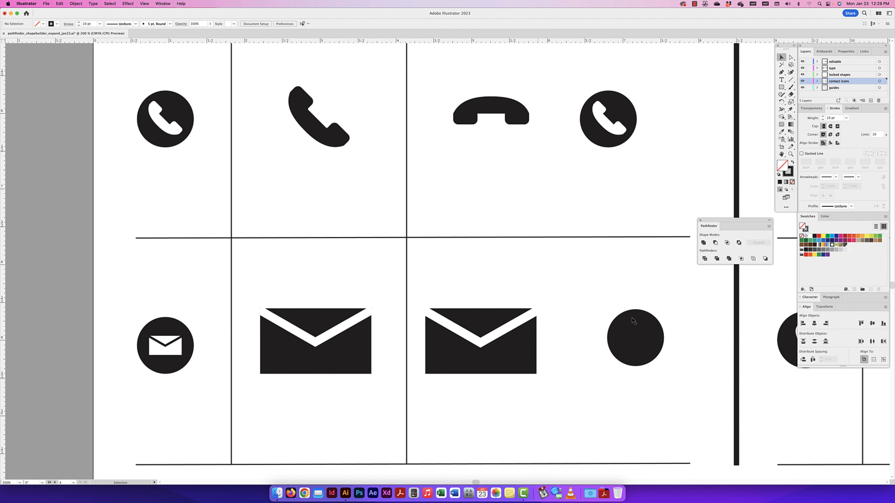
# - Place a white copy of the envelope, about 0.61 in wide, over the copied circle and bring it to the front
pyautogui.moveTo(442, 292); pyautogui.dragTo(503, 354)
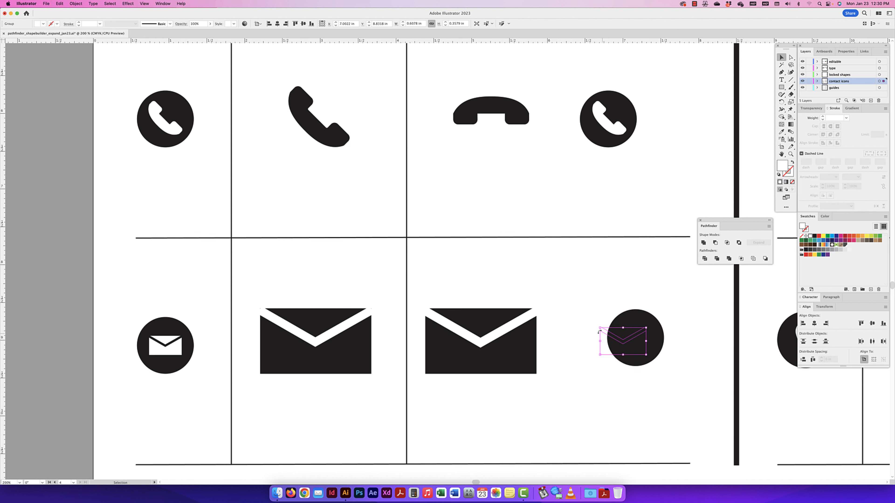
pyautogui.press('super')
pyautogui.press('super+shift+bracketright')
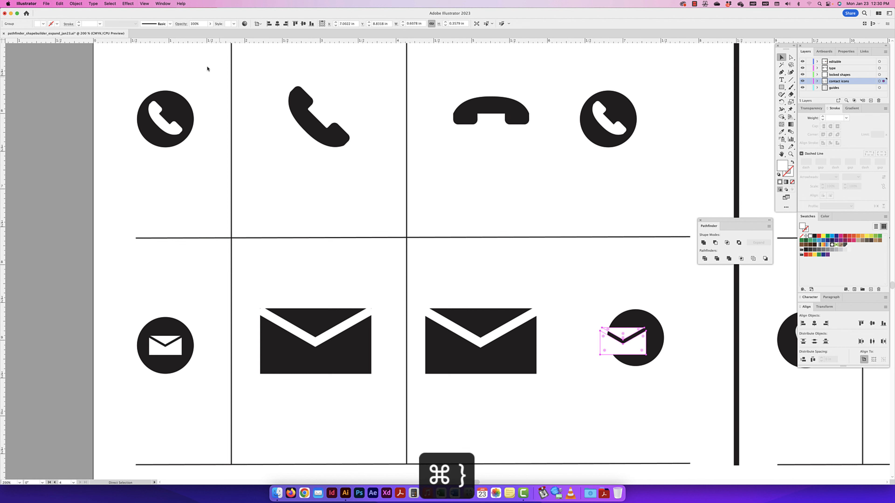
pyautogui.click(76, 4)
pyautogui.moveTo(106, 20)
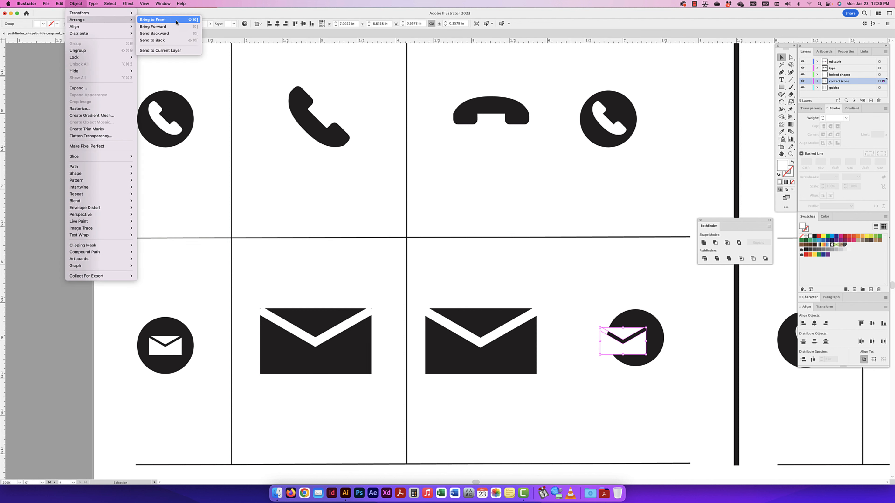
pyautogui.click(194, 20)
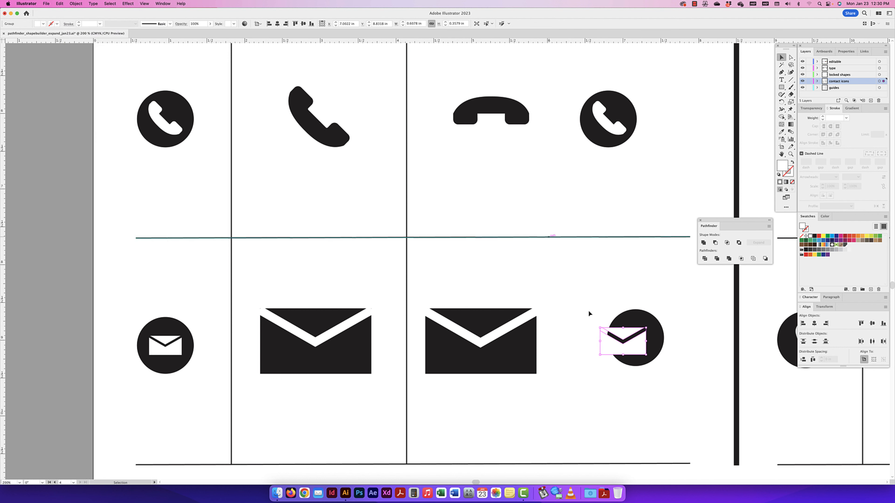
# - Center the white envelope and the black circle on each other horizontally and vertically
pyautogui.keyDown('shift'); pyautogui.click(633, 319); pyautogui.keyUp('shift')
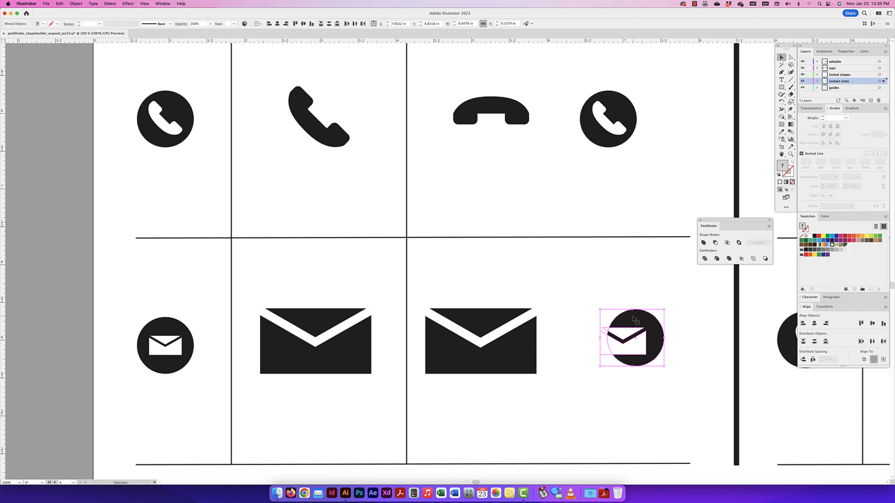
pyautogui.click(277, 23)
pyautogui.click(303, 24)
pyautogui.click(586, 274)
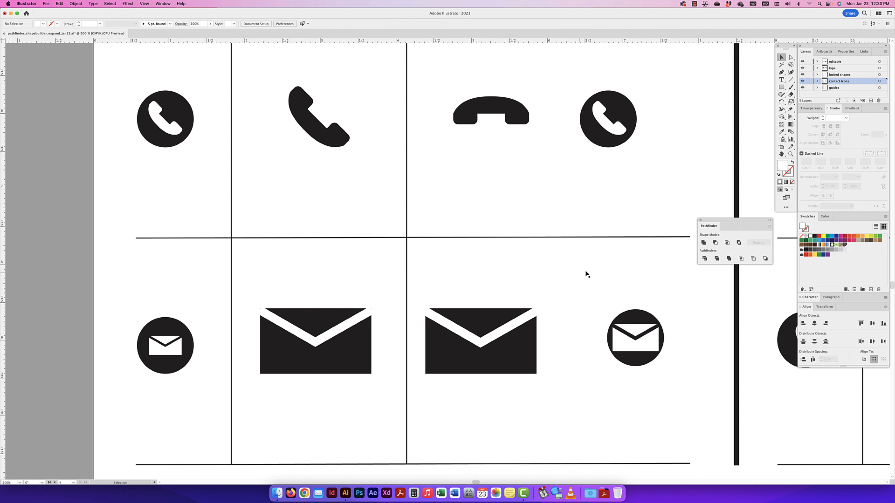
# - Scale the white envelope down proportionally from its center to about 0.5 in wide within the circle
pyautogui.click(639, 346)
pyautogui.moveTo(635, 352); pyautogui.dragTo(635, 349)
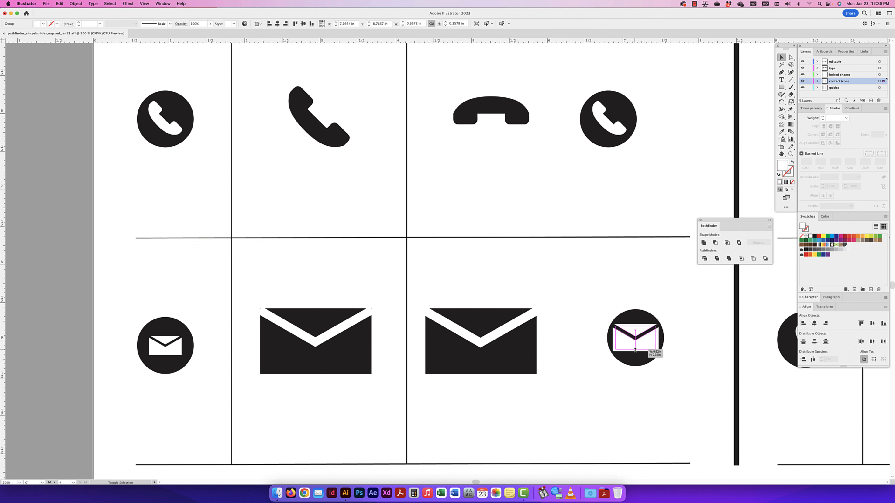
pyautogui.click(644, 294)
# - Enlarge the white mobile phone in the last circle of its row proportionally to about 0.32 in wide and 0.54 in tall
pyautogui.press('super+minus')
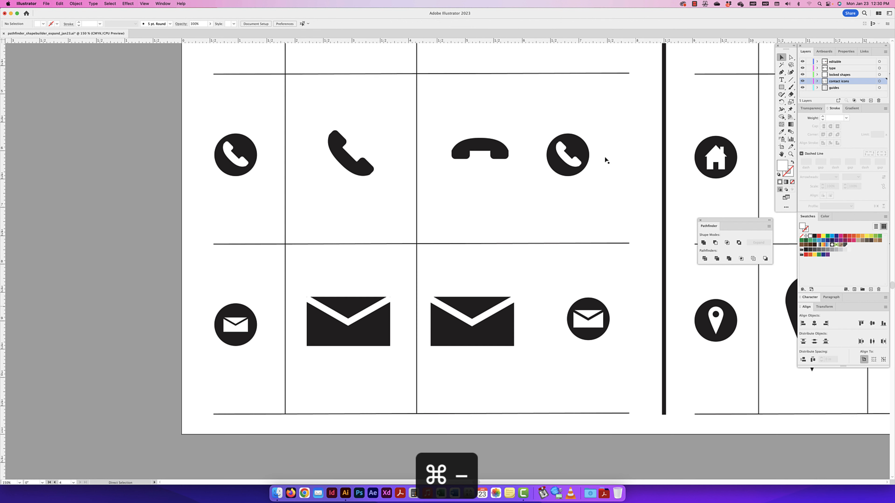
pyautogui.press('super+minus')
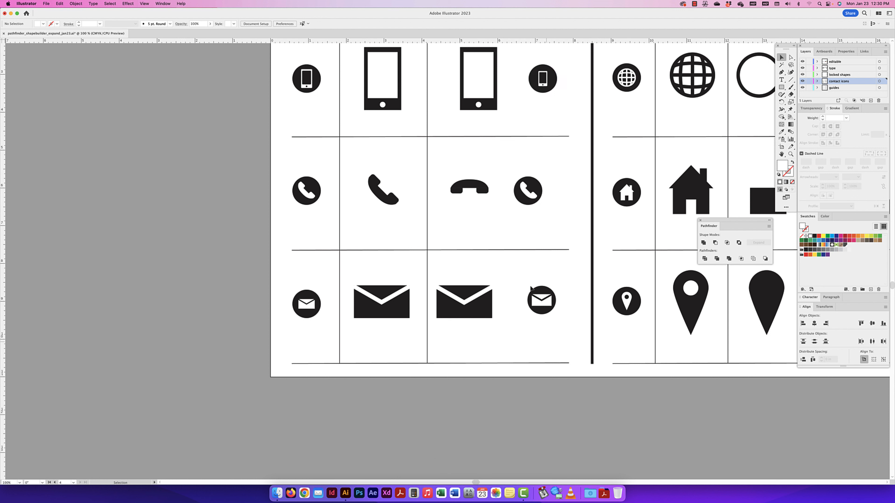
pyautogui.click(545, 80)
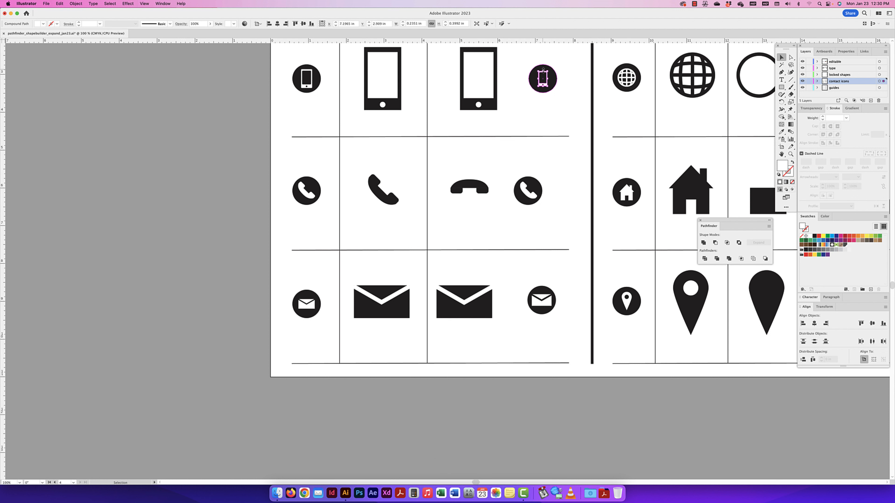
pyautogui.moveTo(547, 71); pyautogui.dragTo(544, 68)
# - Examine the stroked ring and the separate vertical and horizontal lines that make up the globe icon
pyautogui.moveTo(610, 152); pyautogui.dragTo(384, 190)
pyautogui.moveTo(567, 171); pyautogui.dragTo(522, 185)
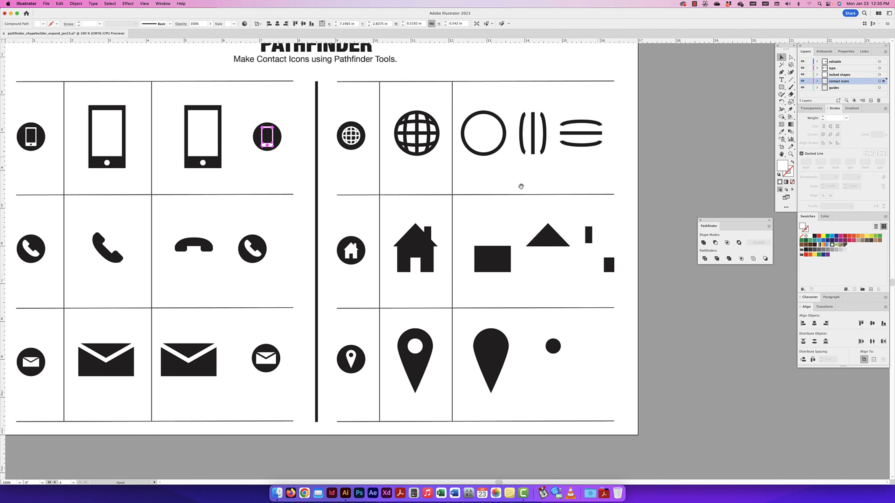
pyautogui.press('super+equal')
pyautogui.scroll(10, 525, 177)
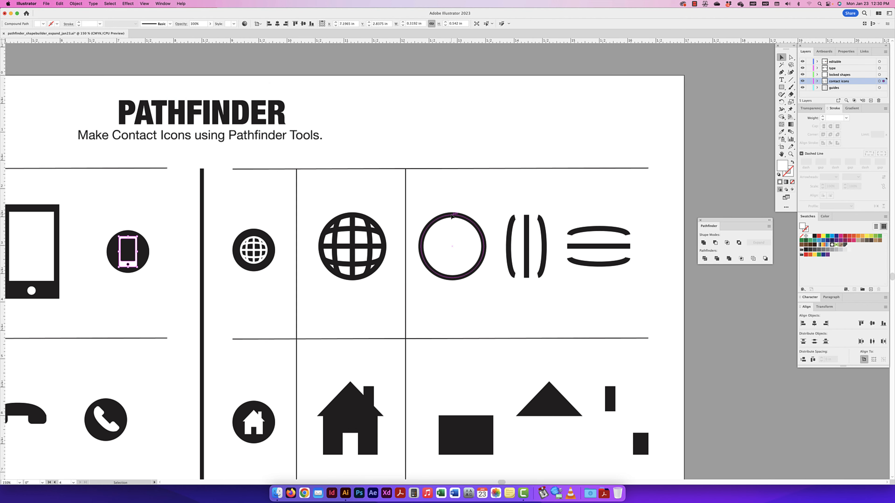
pyautogui.click(453, 215)
pyautogui.click(781, 93)
pyautogui.click(782, 88)
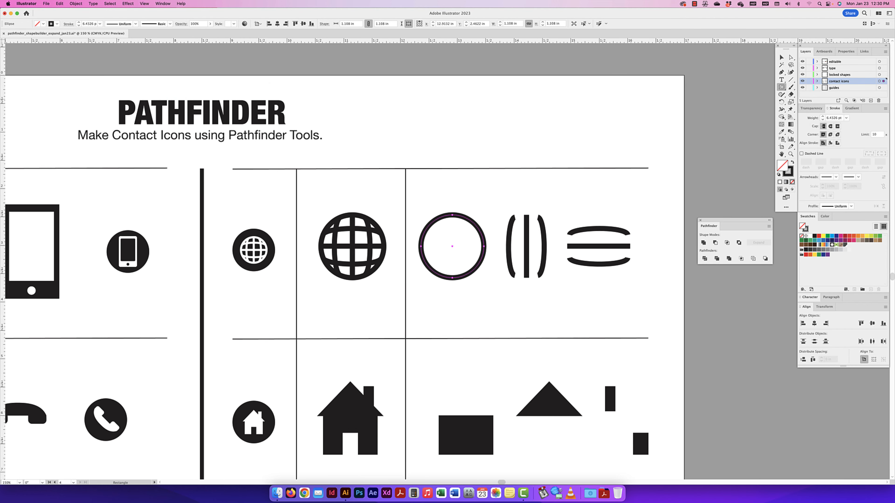
pyautogui.click(781, 88)
pyautogui.click(781, 57)
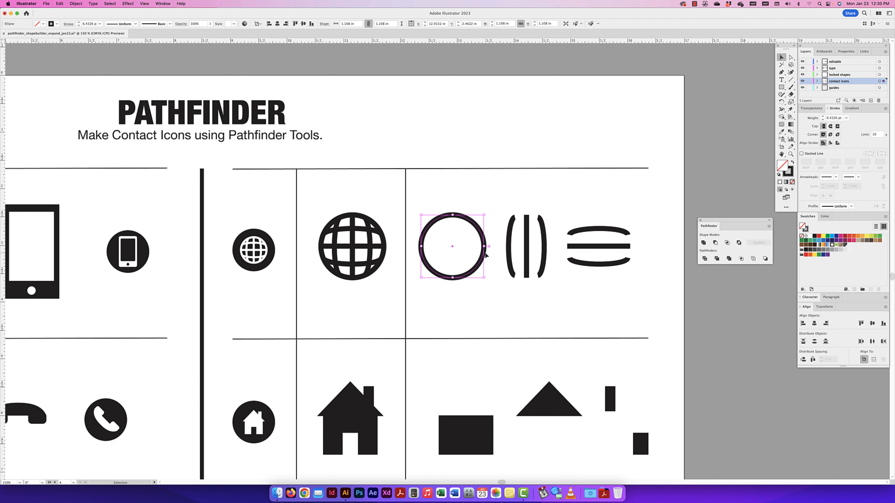
pyautogui.click(599, 246)
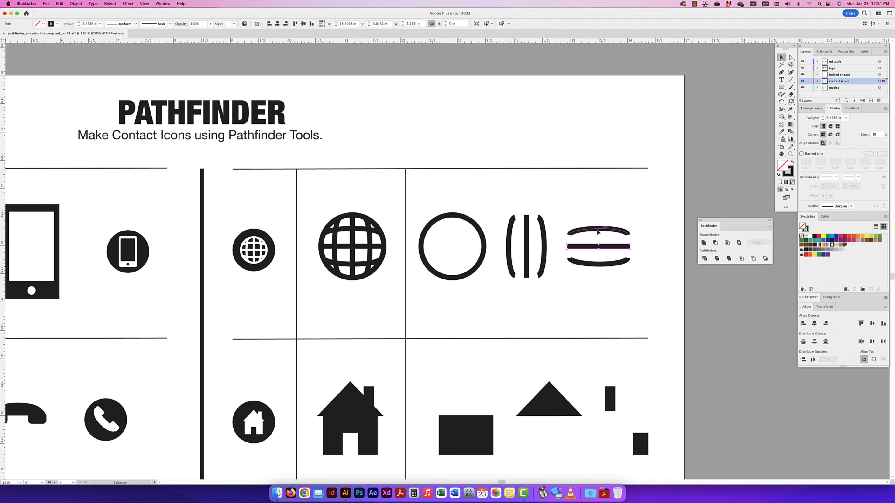
# - Copy the globe's straight vertical line to the space above the row and bend its middle about 0.11 in to the right
pyautogui.moveTo(527, 246); pyautogui.dragTo(531, 126)
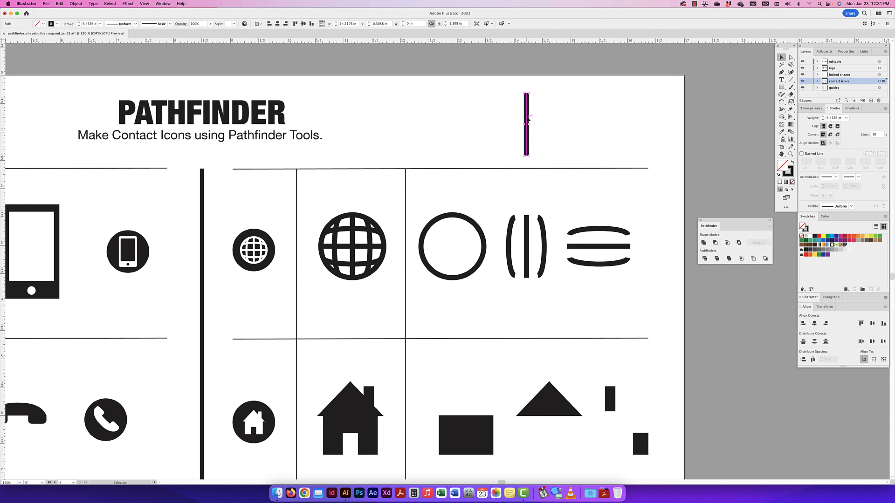
pyautogui.click(781, 72)
pyautogui.moveTo(527, 126)
pyautogui.mouseDown()
pyautogui.moveTo(567, 123)
pyautogui.moveTo(532, 125)
pyautogui.mouseUp()
pyautogui.click(781, 57)
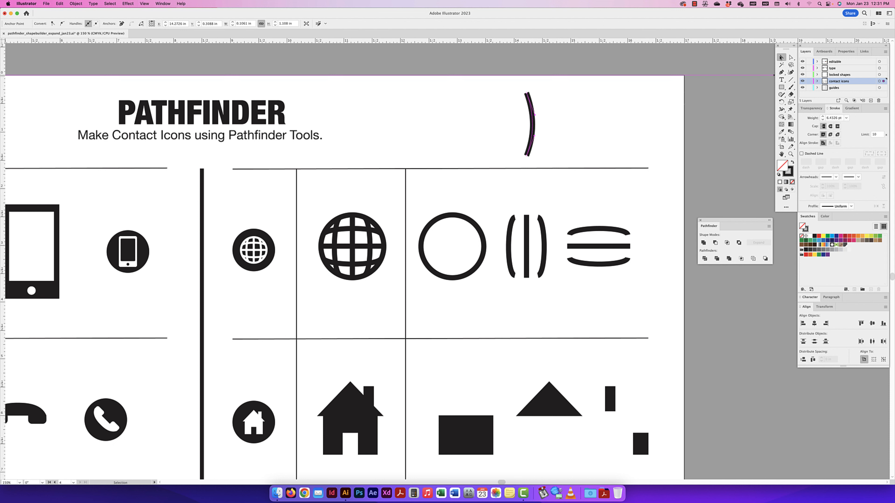
pyautogui.click(556, 130)
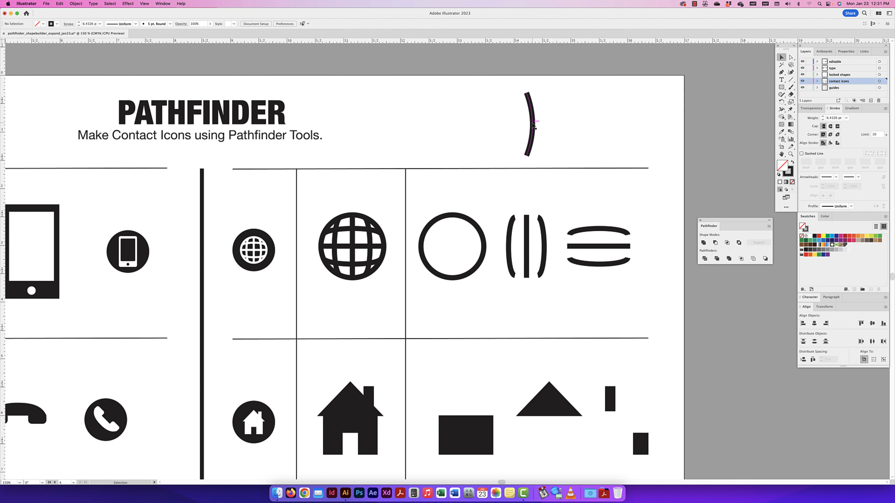
# - Duplicate the curved line to its left and reflect the duplicate across the vertical axis
pyautogui.moveTo(533, 126); pyautogui.dragTo(514, 124)
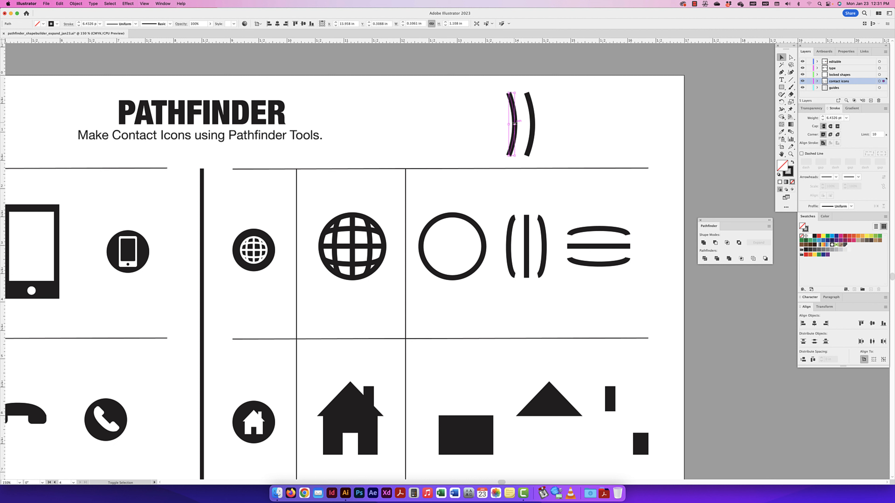
pyautogui.rightClick(514, 121)
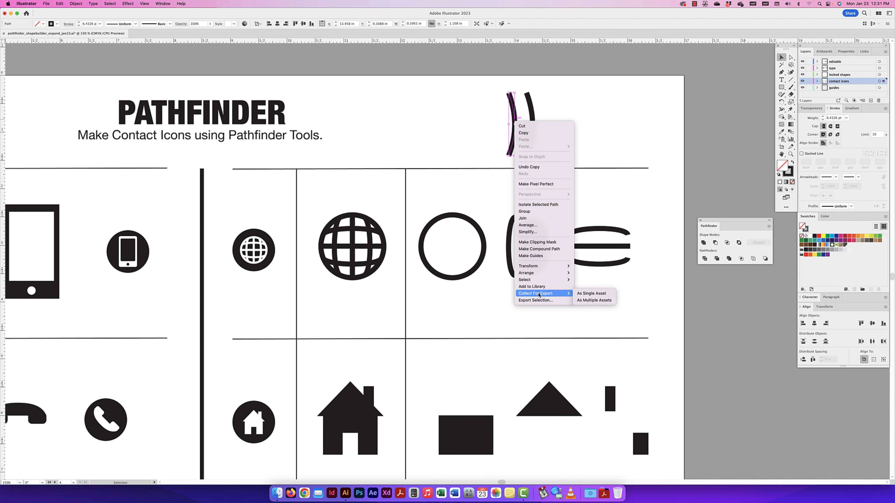
pyautogui.moveTo(542, 266)
pyautogui.click(585, 290)
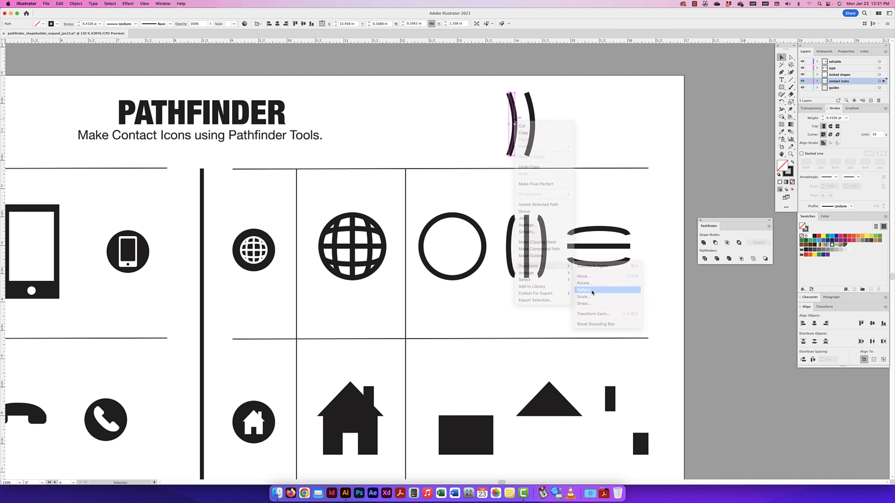
pyautogui.click(628, 285)
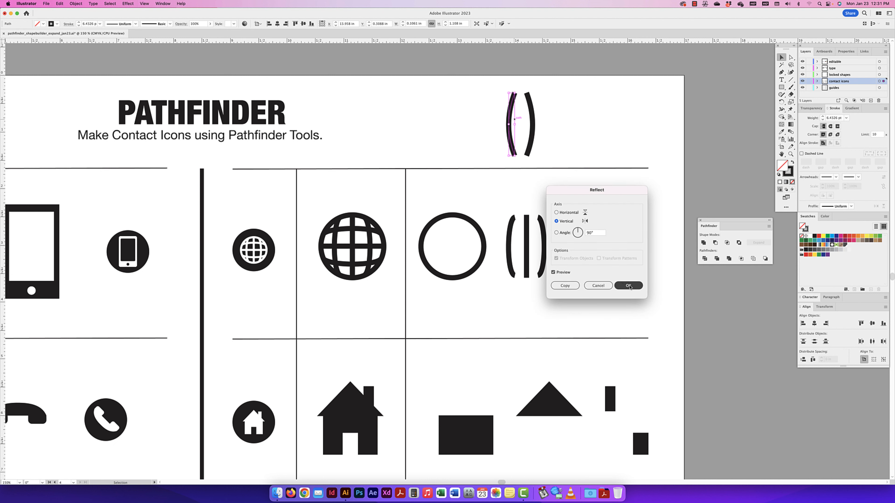
# - Undo the reflection of the left curved line and flip it horizontally with the Transform options instead
pyautogui.press('super+z')
pyautogui.press('v')
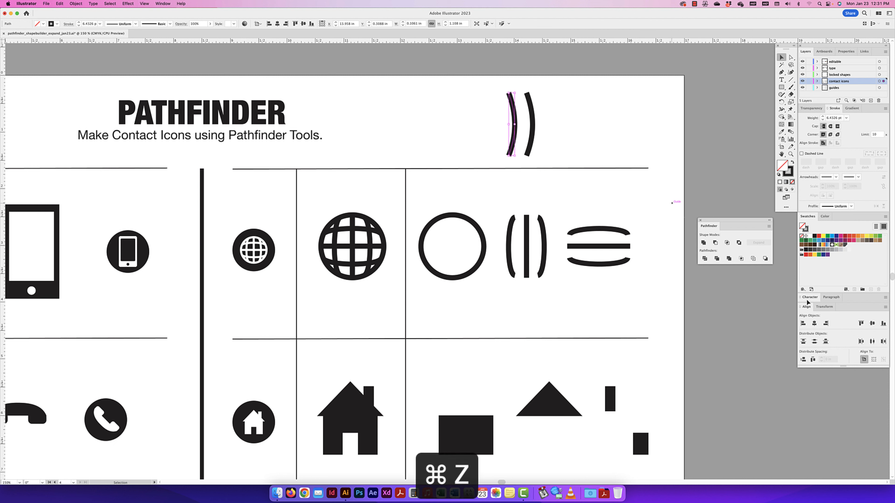
pyautogui.click(824, 307)
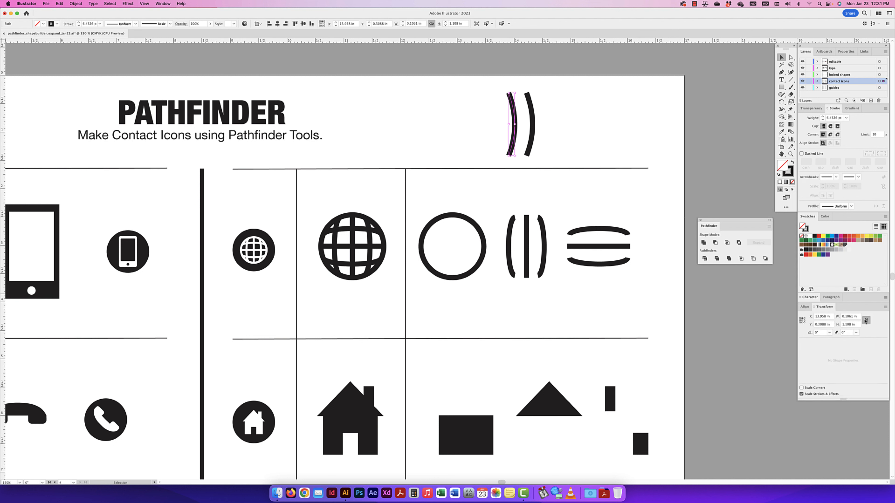
pyautogui.click(885, 307)
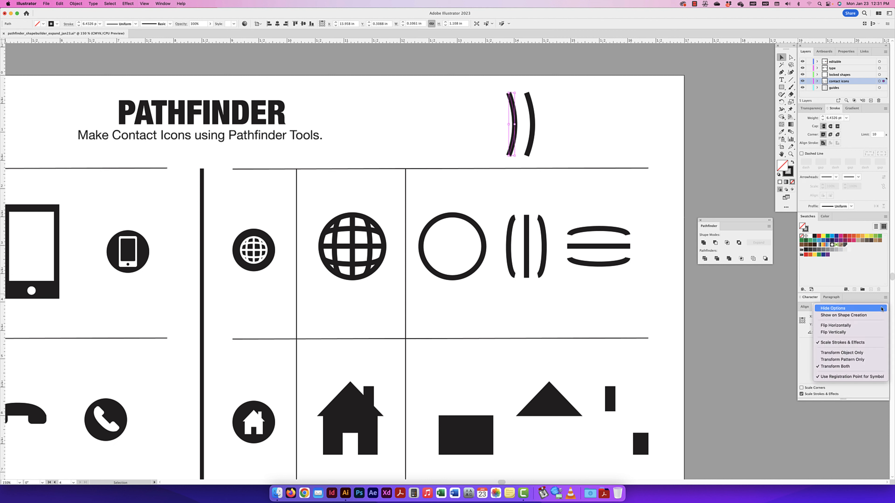
pyautogui.click(837, 326)
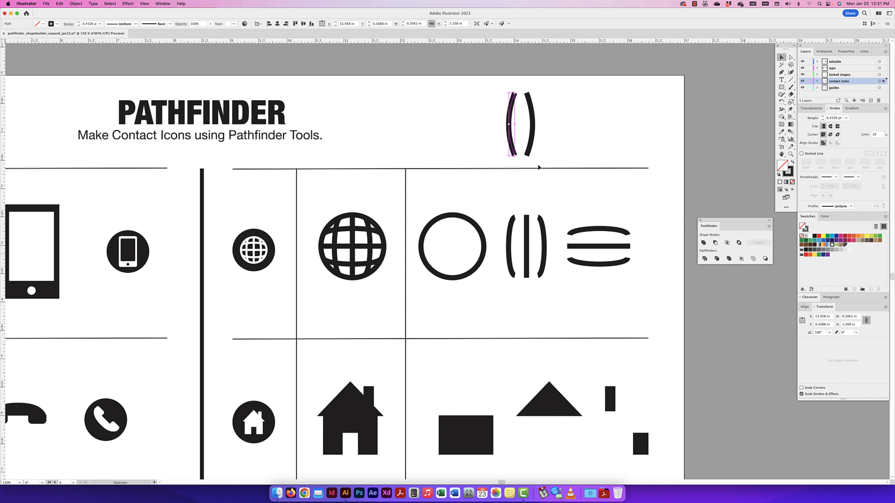
pyautogui.click(519, 221)
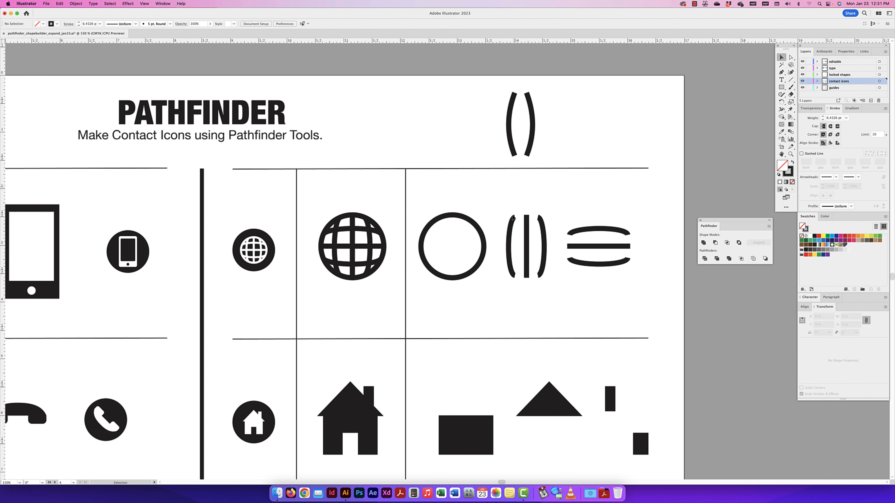
# - Move the globe's vertical line set onto the ring and centre the two on each other horizontally and vertically
pyautogui.hscroll(1, 573, 238)
pyautogui.moveTo(526, 246); pyautogui.dragTo(452, 246)
pyautogui.moveTo(416, 208); pyautogui.dragTo(493, 285)
pyautogui.click(277, 23)
pyautogui.click(303, 24)
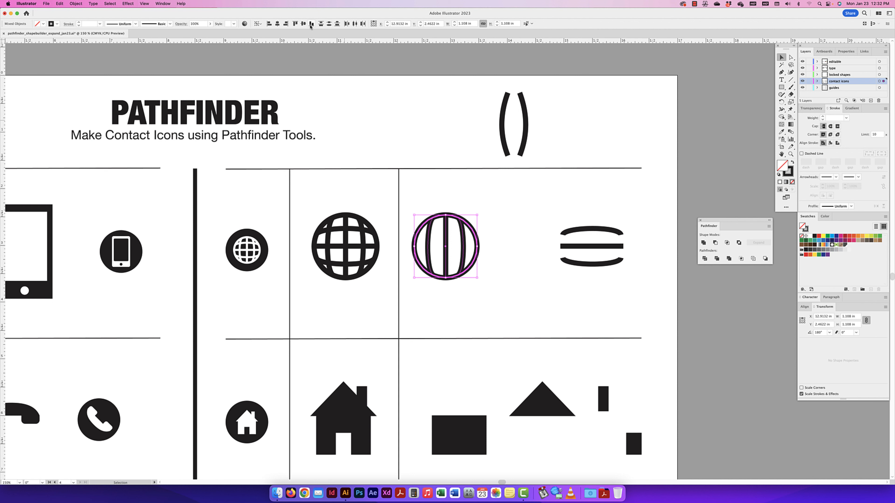
# - Place the globe's horizontal line set over the ring as one group and centre it horizontally with the ring
pyautogui.click(538, 251)
pyautogui.click(582, 246)
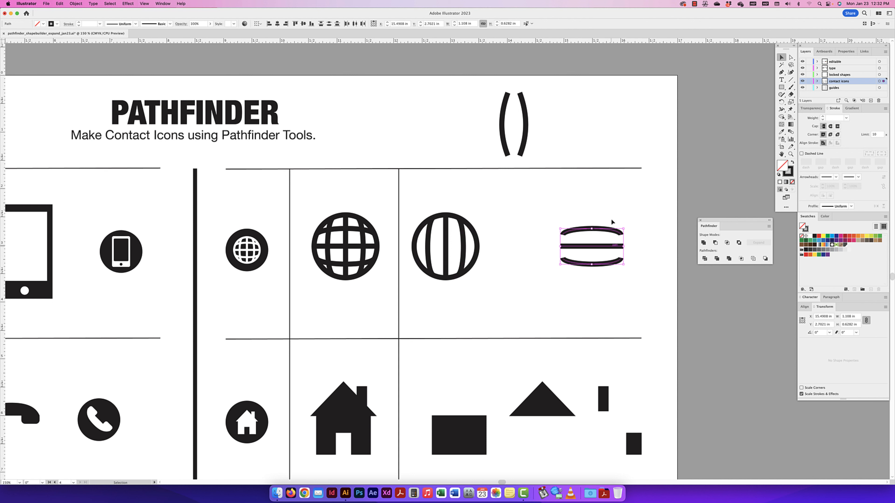
pyautogui.moveTo(625, 227); pyautogui.dragTo(610, 292)
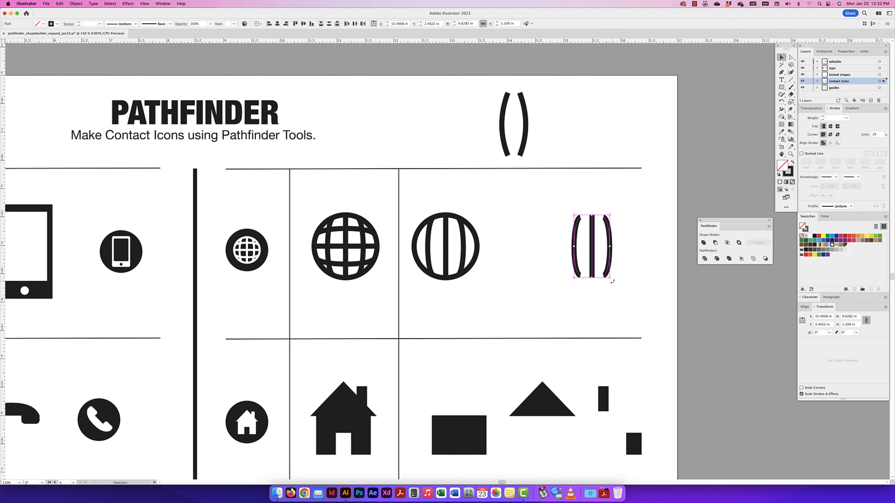
pyautogui.moveTo(612, 282); pyautogui.dragTo(466, 249)
pyautogui.press('super+g')
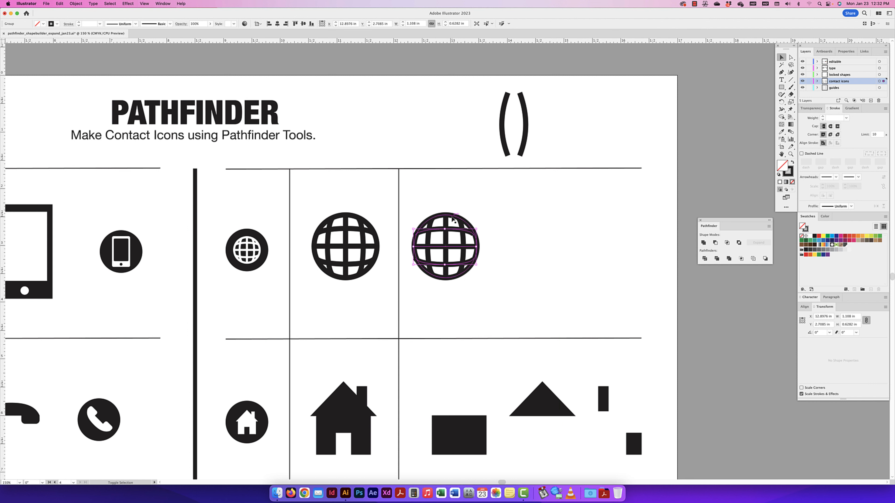
pyautogui.keyDown('shift'); pyautogui.click(453, 220); pyautogui.keyUp('shift')
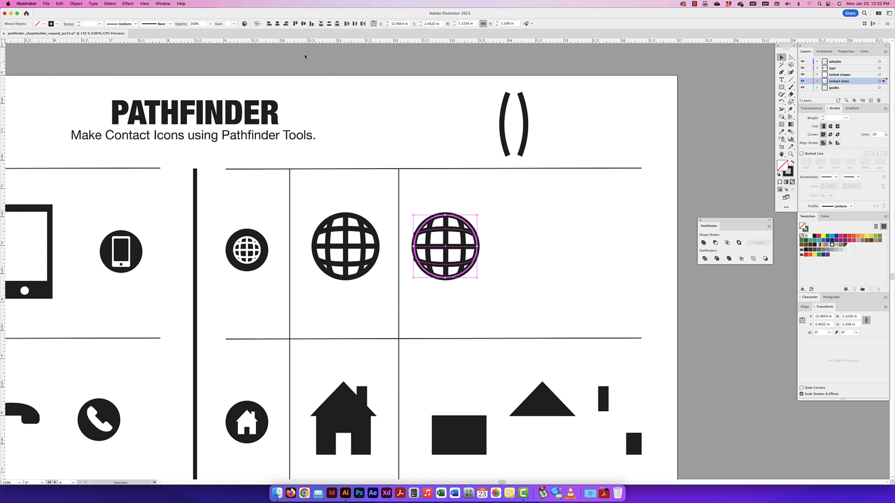
pyautogui.click(277, 23)
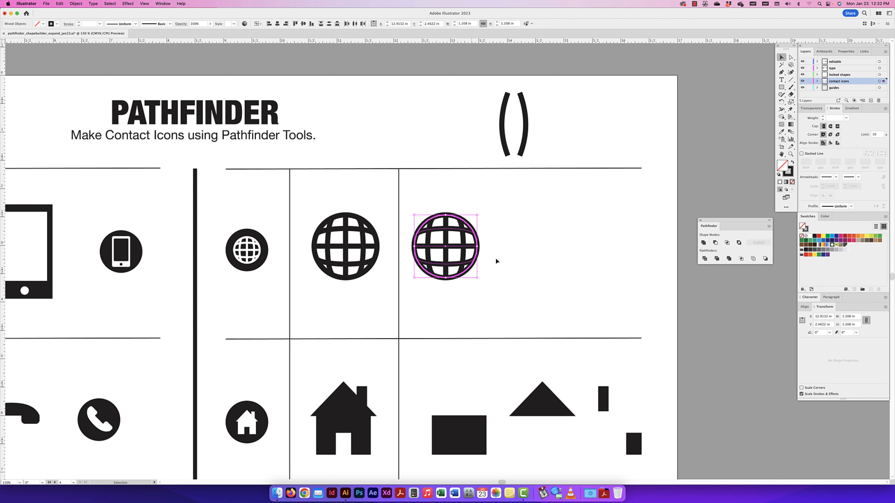
pyautogui.click(501, 244)
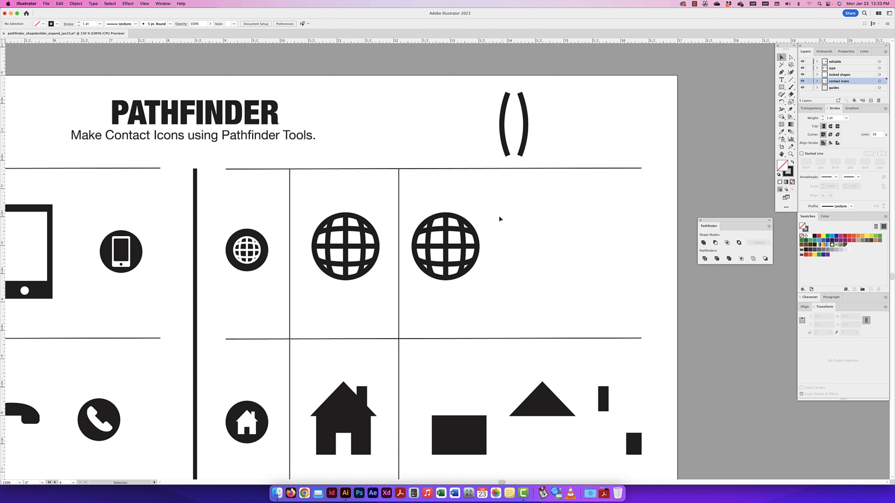
# - Expand the fills and strokes of all the assembled globe's parts
pyautogui.moveTo(487, 206); pyautogui.dragTo(426, 284)
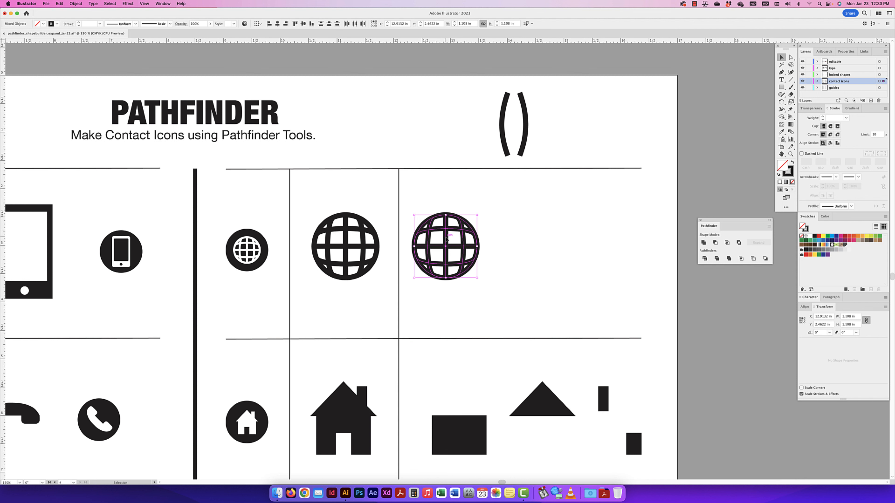
pyautogui.click(75, 4)
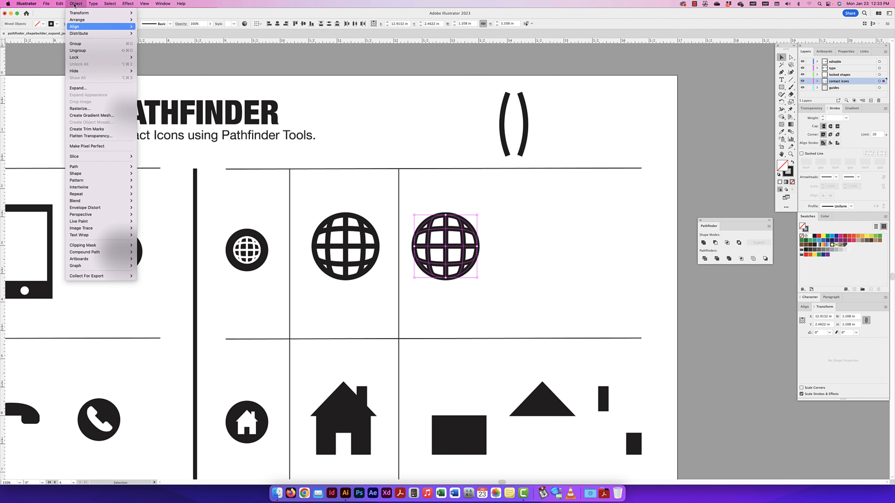
pyautogui.click(83, 87)
pyautogui.moveTo(414, 178); pyautogui.dragTo(366, 169)
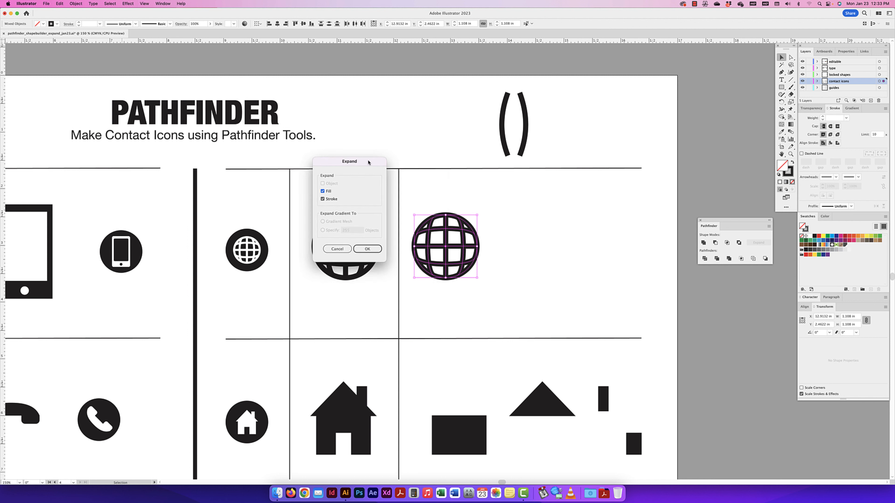
pyautogui.click(361, 249)
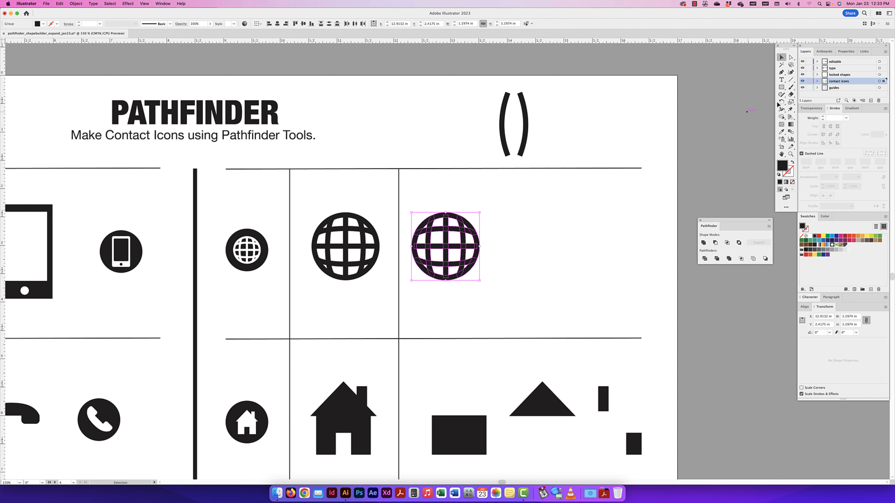
# - Merge pieces of the expanded globe with the Shape Builder and unite all of it into a single shape
pyautogui.click(778, 118)
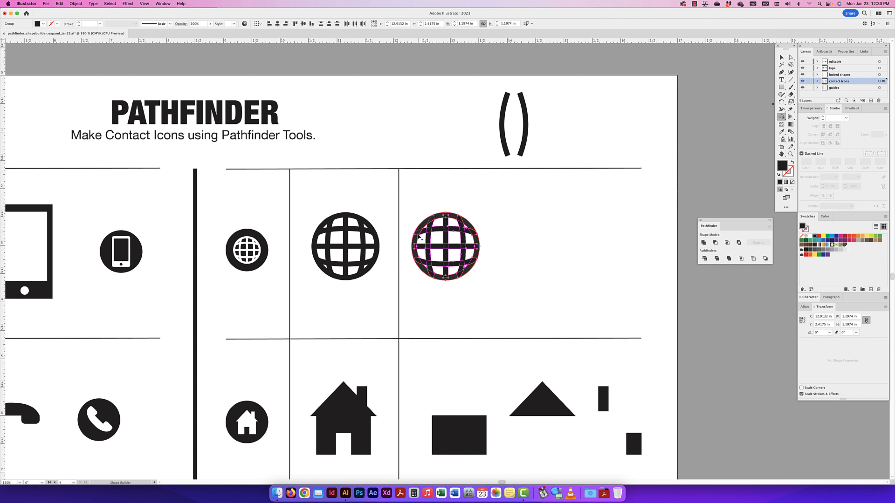
pyautogui.click(415, 248)
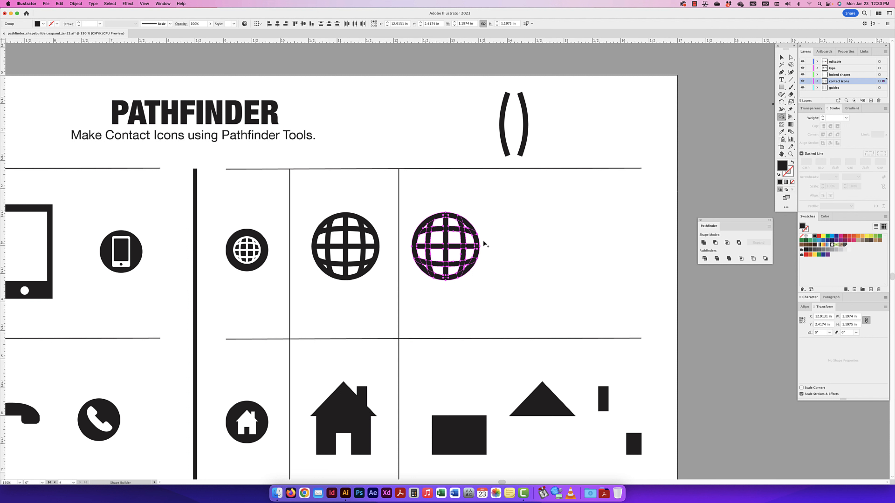
pyautogui.click(703, 243)
pyautogui.click(781, 57)
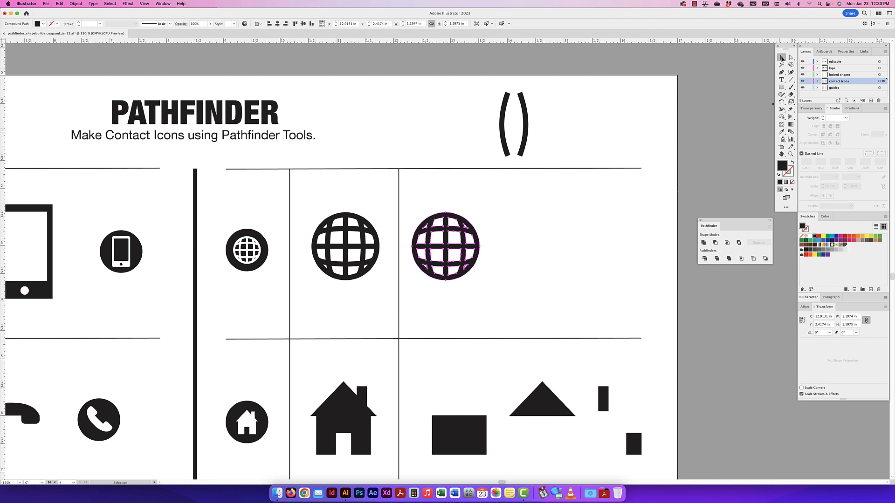
# - Copy the row's black circle to the row's right end and fit the globe, scaled to about 0.55 in, over it
pyautogui.moveTo(256, 235); pyautogui.dragTo(572, 249)
pyautogui.click(443, 232)
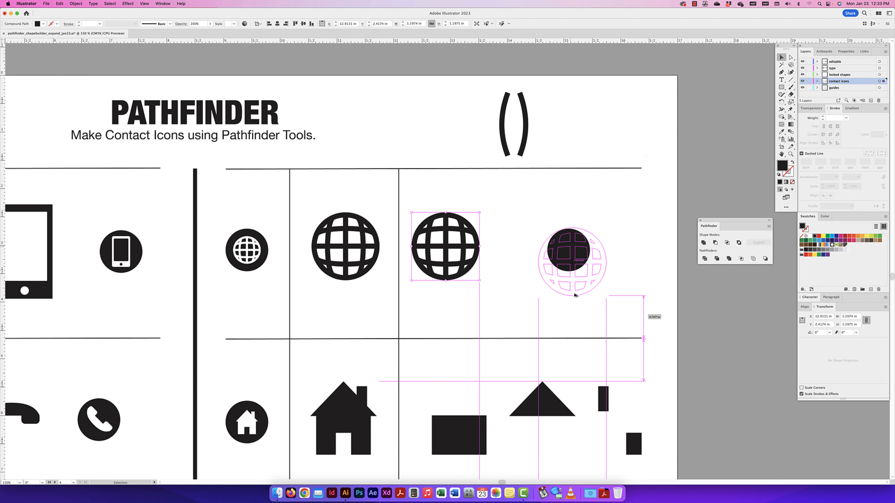
pyautogui.moveTo(574, 295); pyautogui.dragTo(566, 261)
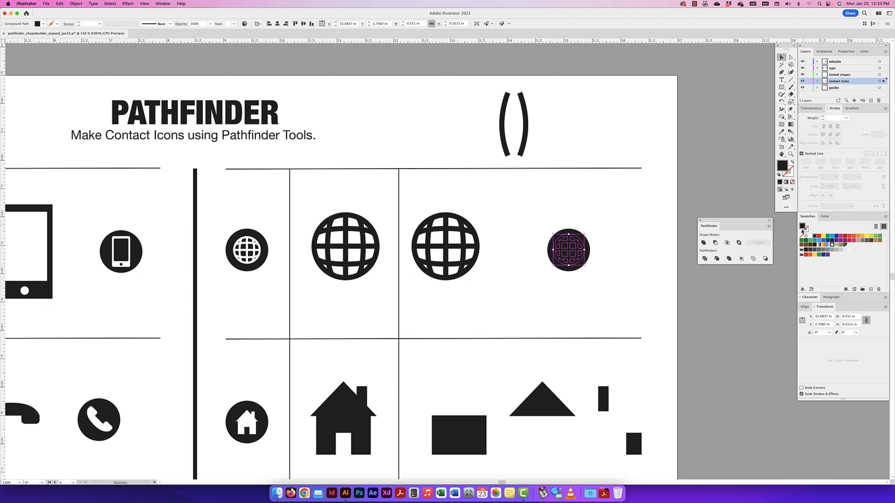
# - Fill the small globe white and align its centre vertically with the black circle
pyautogui.click(810, 236)
pyautogui.keyDown('shift'); pyautogui.click(584, 248); pyautogui.keyUp('shift')
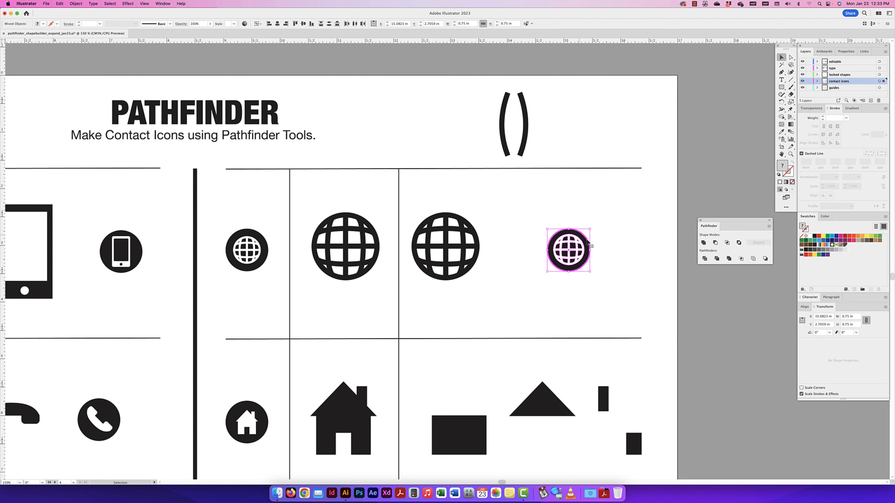
pyautogui.click(304, 24)
pyautogui.click(523, 282)
# - Draw a three-sided polygon about 1.22 in wide and 1.05 in tall above the house row's large rectangle
pyautogui.scroll(-5, 507, 279)
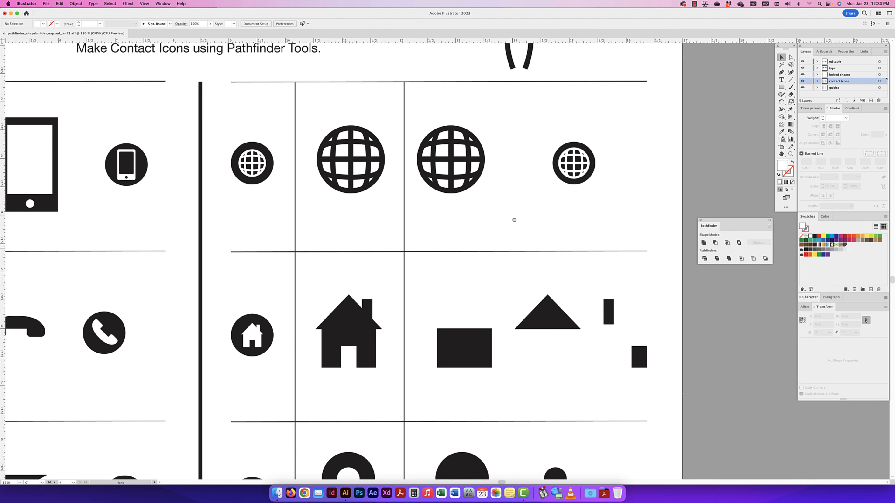
pyautogui.click(490, 314)
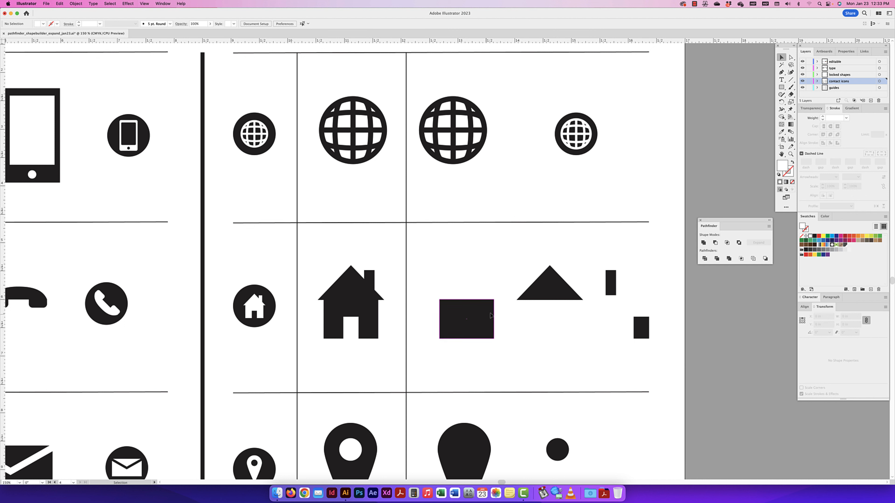
pyautogui.click(549, 288)
pyautogui.moveTo(781, 90); pyautogui.dragTo(810, 116)
pyautogui.moveTo(472, 232); pyautogui.dragTo(508, 252)
pyautogui.press('Down')
pyautogui.press('Down')
pyautogui.press('Up')
pyautogui.press('Up')
pyautogui.press('Up')
pyautogui.press('Up')
pyautogui.press('Up')
pyautogui.press('Down')
pyautogui.press('Down')
pyautogui.press('Down')
pyautogui.press('Down')
pyautogui.press('Down')
# - Flatten the new triangle by lowering its apex to a roof shape and delete it
pyautogui.press('v')
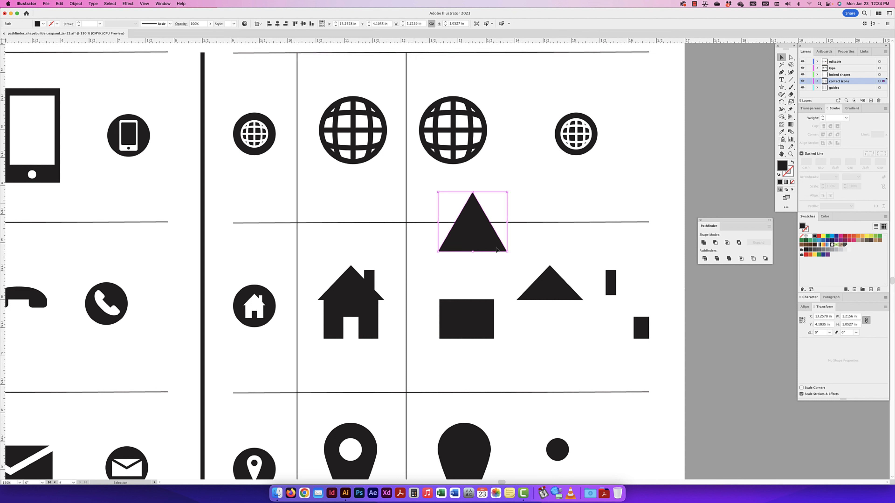
pyautogui.moveTo(472, 192); pyautogui.dragTo(472, 224)
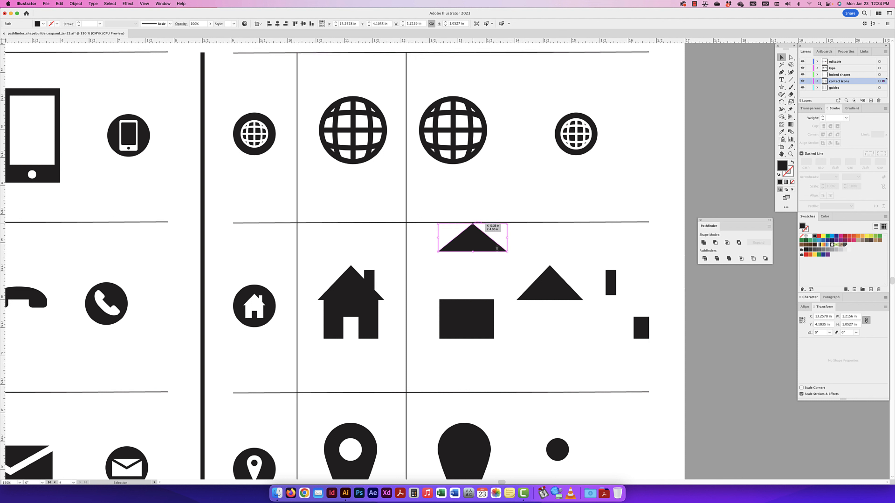
pyautogui.press('Delete')
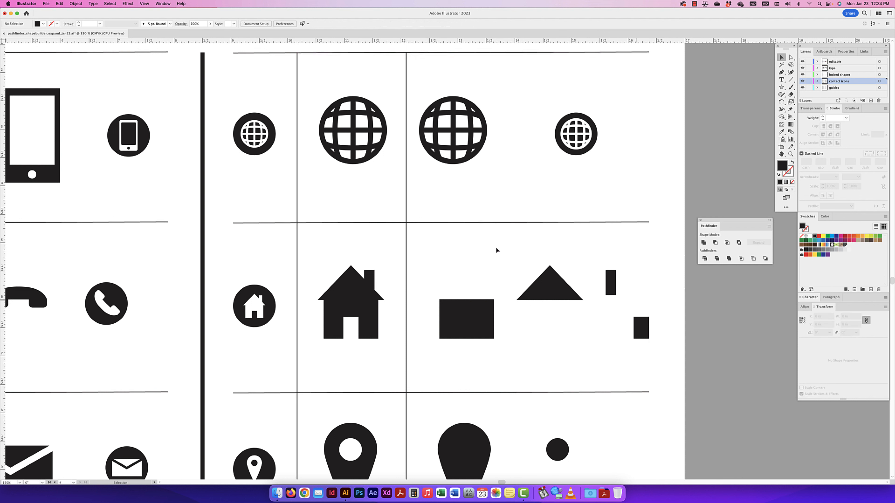
# - Centre the roof triangle horizontally on the house's large rectangle
pyautogui.click(466, 319)
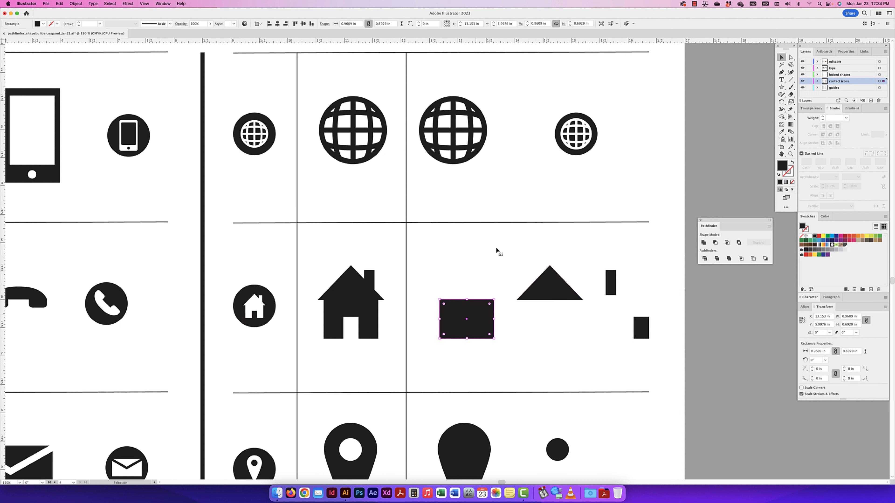
pyautogui.keyDown('shift'); pyautogui.click(550, 285); pyautogui.keyUp('shift')
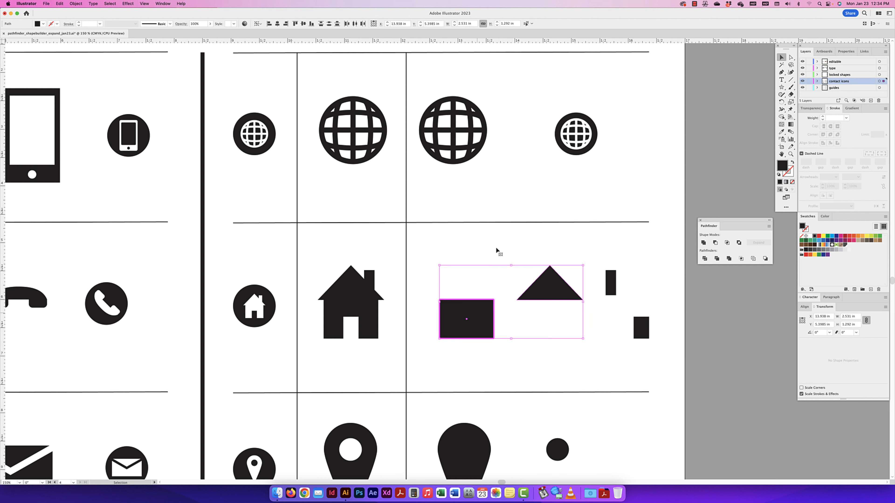
pyautogui.click(277, 24)
pyautogui.click(659, 335)
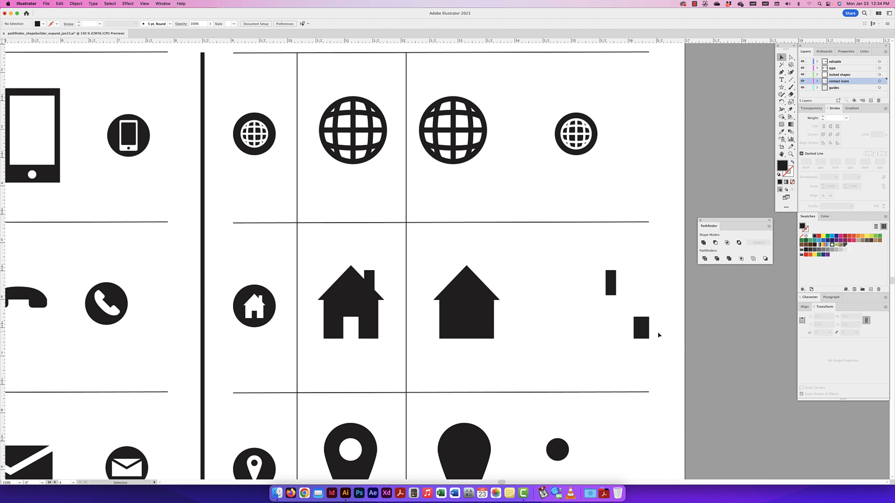
# - Centre the small door rectangle horizontally on the house's body
pyautogui.click(642, 334)
pyautogui.keyDown('shift'); pyautogui.click(467, 327); pyautogui.keyUp('shift')
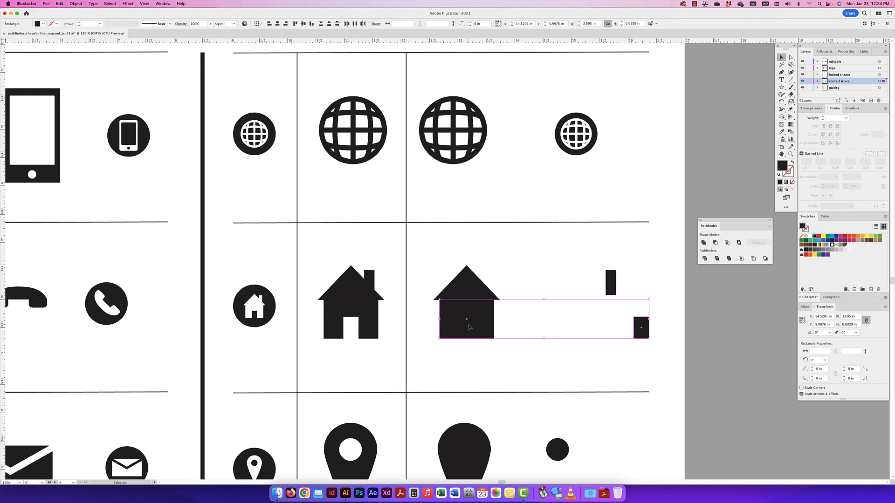
pyautogui.click(277, 23)
pyautogui.click(523, 299)
# - Fill the house's door rectangle with white
pyautogui.click(467, 331)
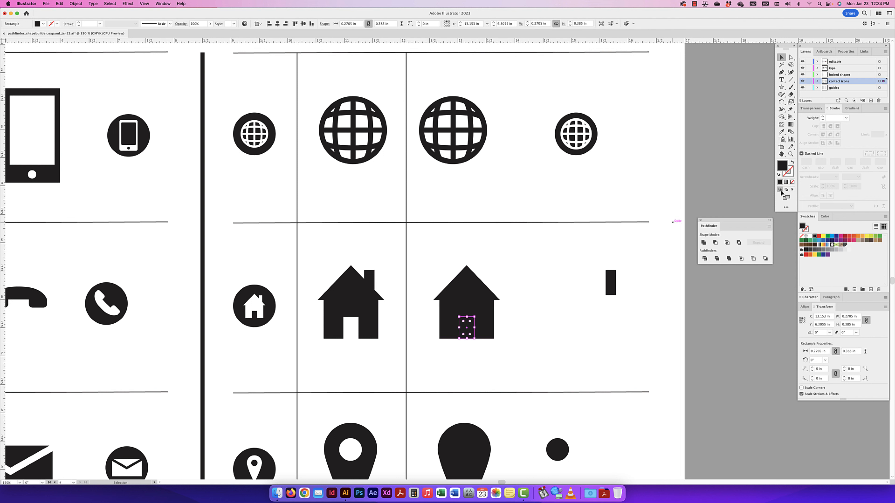
pyautogui.click(810, 236)
pyautogui.click(577, 326)
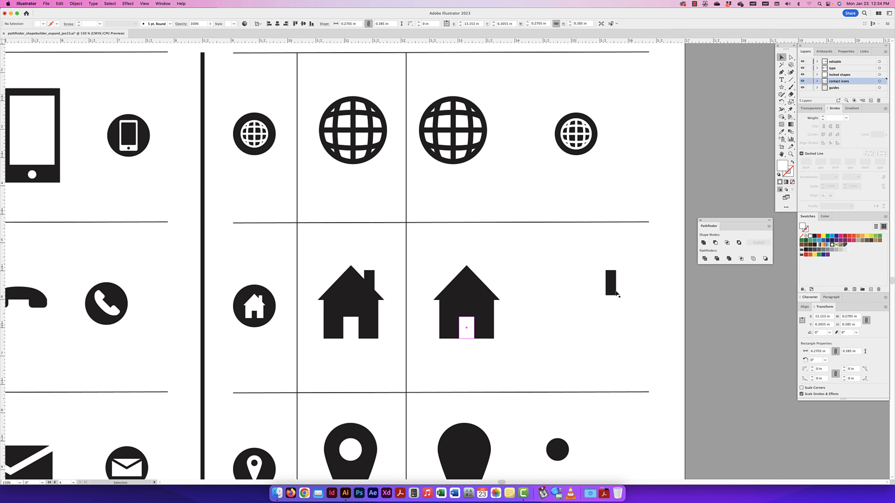
# - Move the narrow chimney rectangle onto the right slope of the house's roof
pyautogui.moveTo(611, 292); pyautogui.dragTo(494, 292)
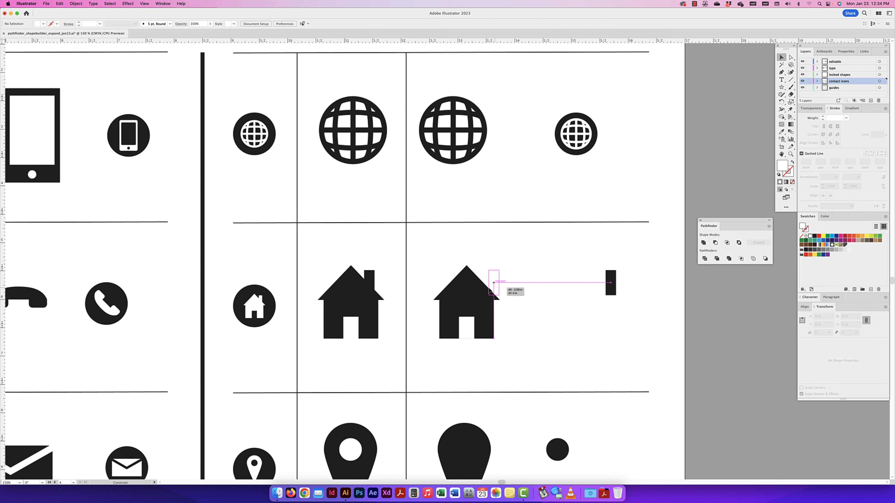
pyautogui.moveTo(488, 288)
pyautogui.mouseDown()
pyautogui.moveTo(477, 299)
pyautogui.moveTo(482, 278)
pyautogui.mouseUp()
pyautogui.click(512, 275)
pyautogui.click(510, 269)
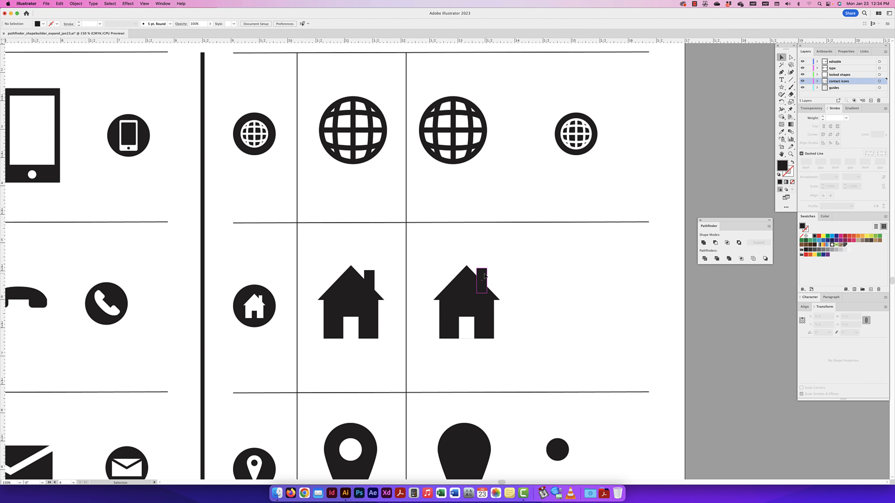
# - Nudge the narrow chimney rectangle slightly to the right on the house's roof
pyautogui.click(484, 275)
pyautogui.press('Right')
pyautogui.press('Right')
pyautogui.press('Right')
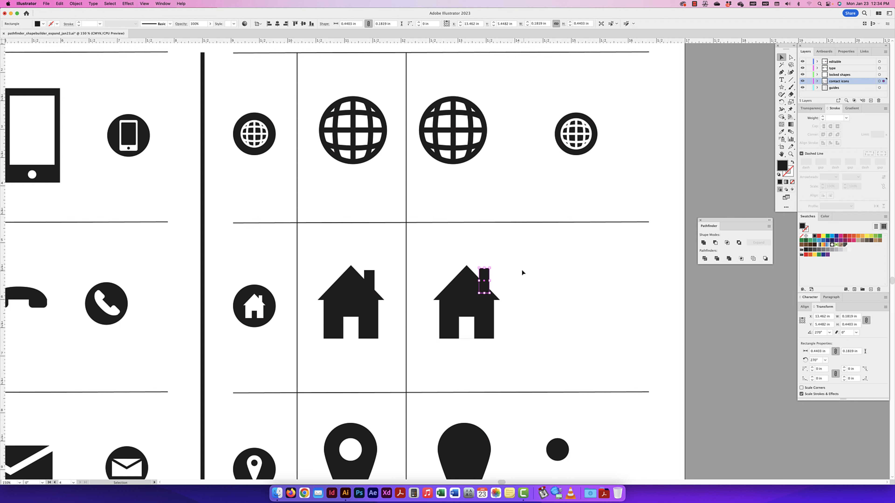
# - Merge the house's roof, body and chimney into one shape with Shape Builder, keeping the white door separate
pyautogui.moveTo(519, 261); pyautogui.dragTo(441, 344)
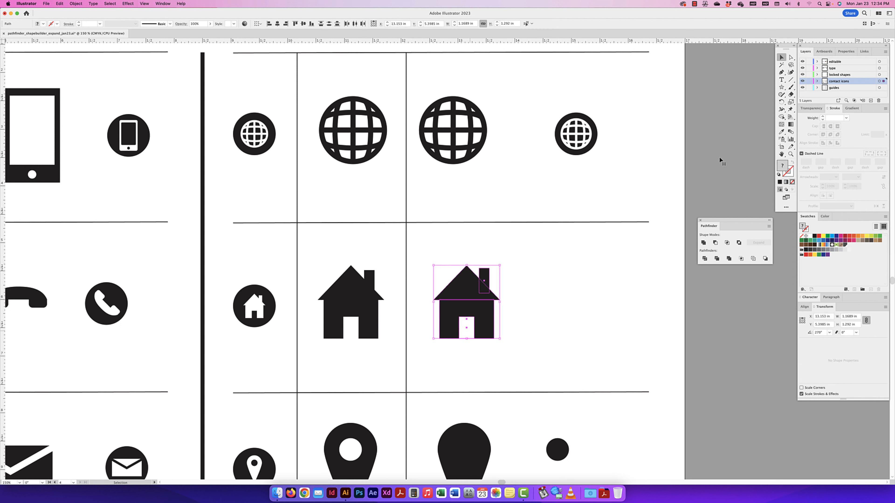
pyautogui.click(781, 116)
pyautogui.moveTo(482, 276)
pyautogui.mouseDown()
pyautogui.moveTo(455, 301)
pyautogui.moveTo(486, 310)
pyautogui.mouseUp()
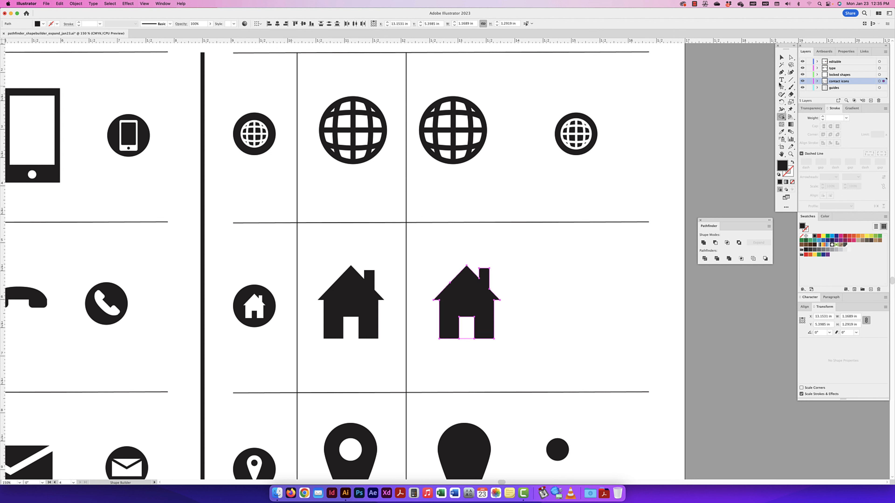
pyautogui.press('v')
pyautogui.click(605, 292)
# - Extend the white door rectangle slightly below the house's base and select it together with the house
pyautogui.click(466, 328)
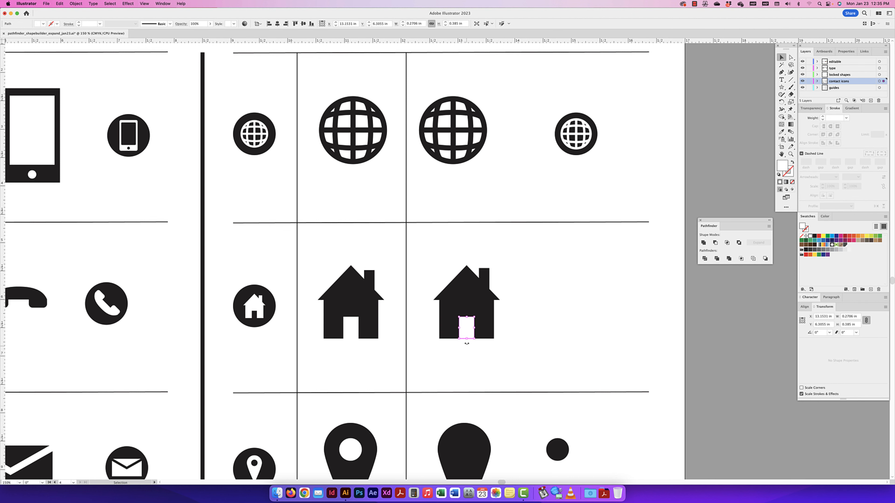
pyautogui.press('super+equal')
pyautogui.press('super+equal')
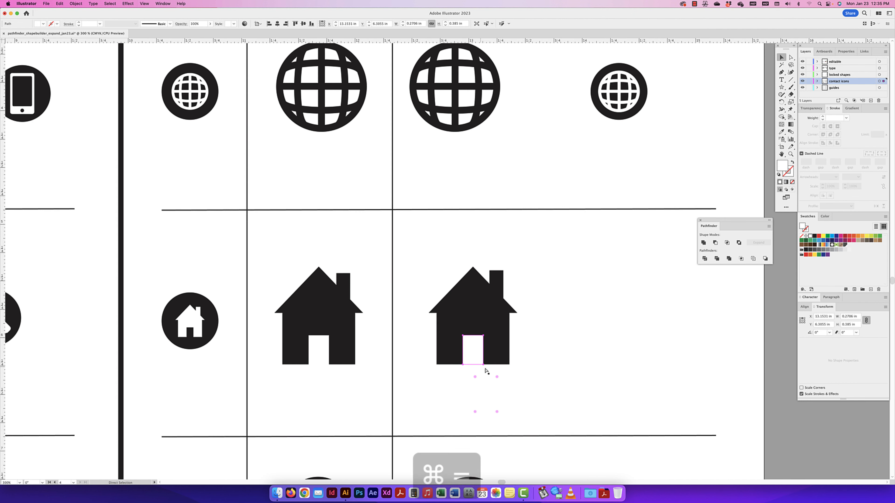
pyautogui.press('super+equal')
pyautogui.press('super+equal')
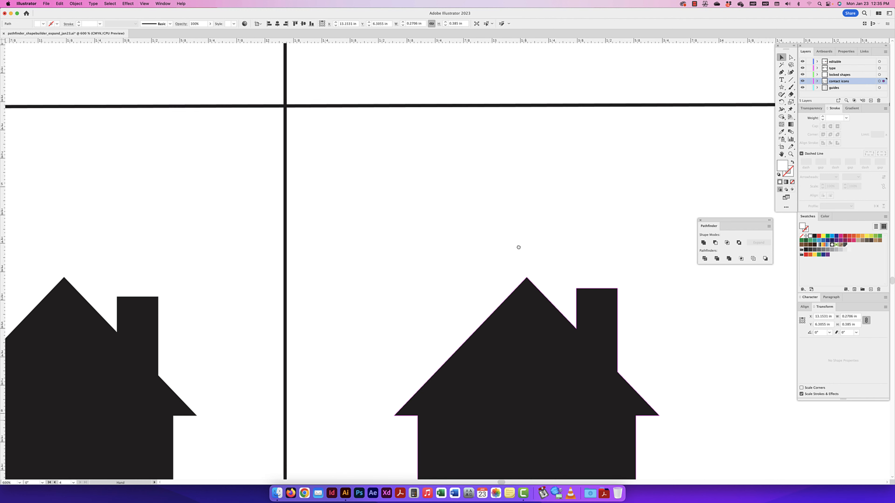
pyautogui.scroll(-10, 518, 247)
pyautogui.click(479, 371)
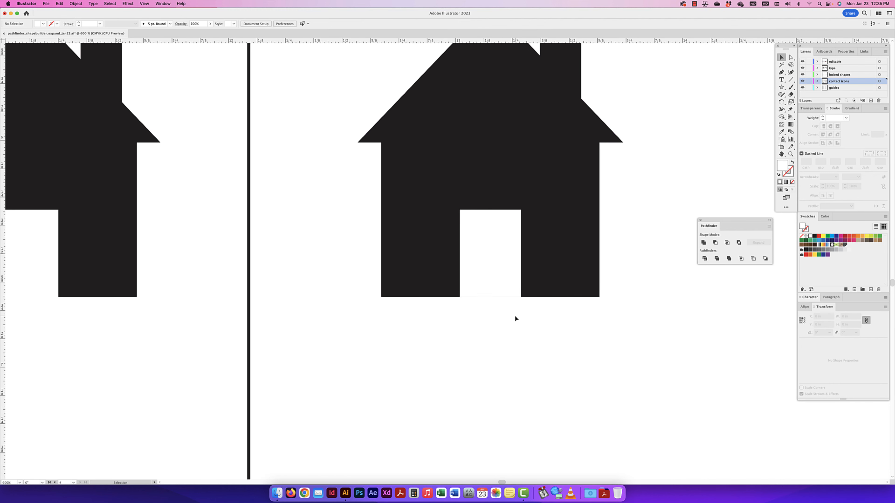
pyautogui.moveTo(640, 323); pyautogui.dragTo(474, 298)
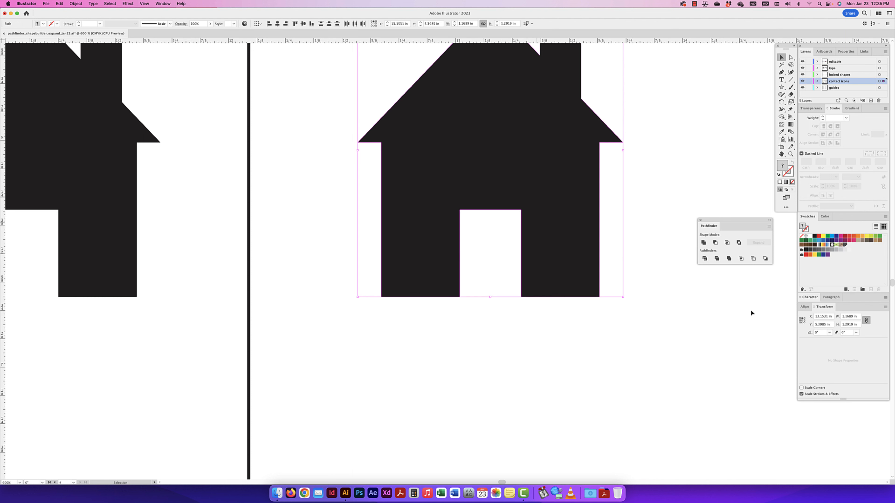
pyautogui.click(703, 259)
pyautogui.click(594, 318)
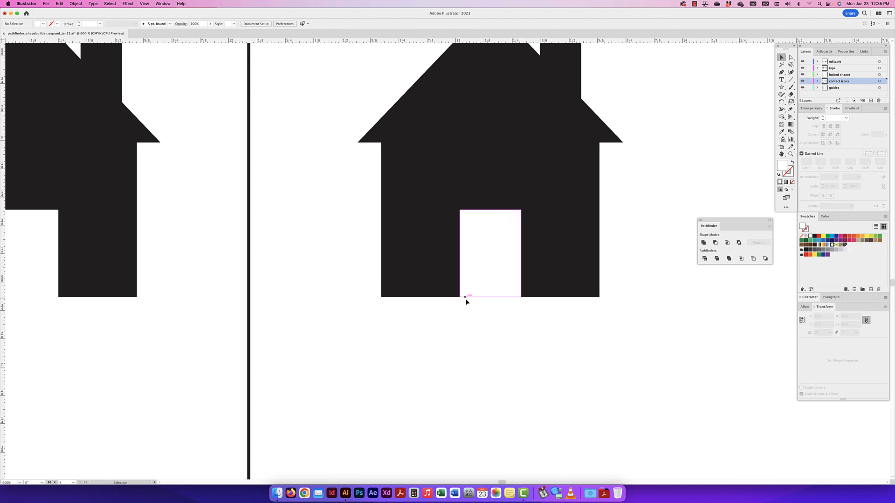
pyautogui.click(503, 277)
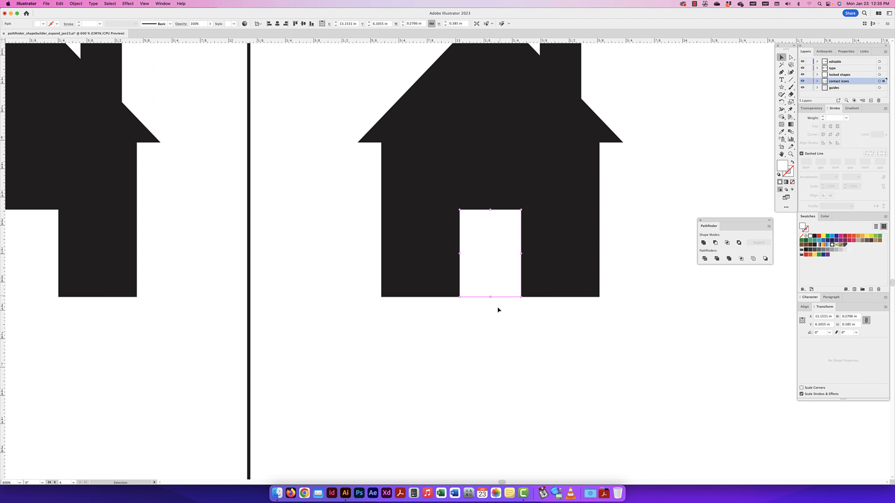
pyautogui.moveTo(491, 297); pyautogui.dragTo(422, 150)
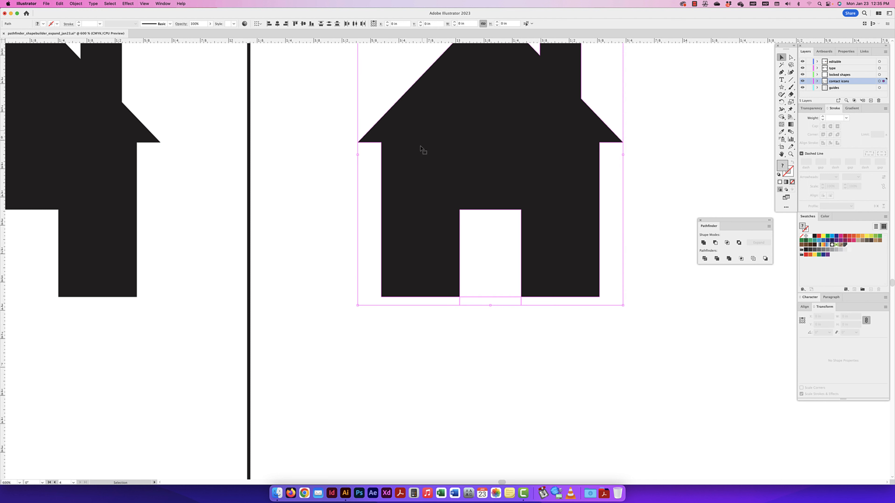
# - Divide the house and door with Pathfinder and ungroup the resulting pieces
pyautogui.click(704, 258)
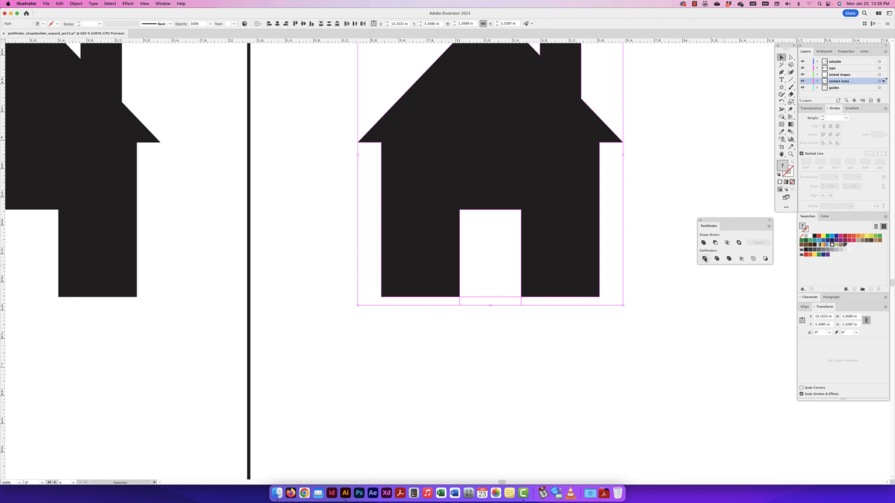
pyautogui.click(652, 236)
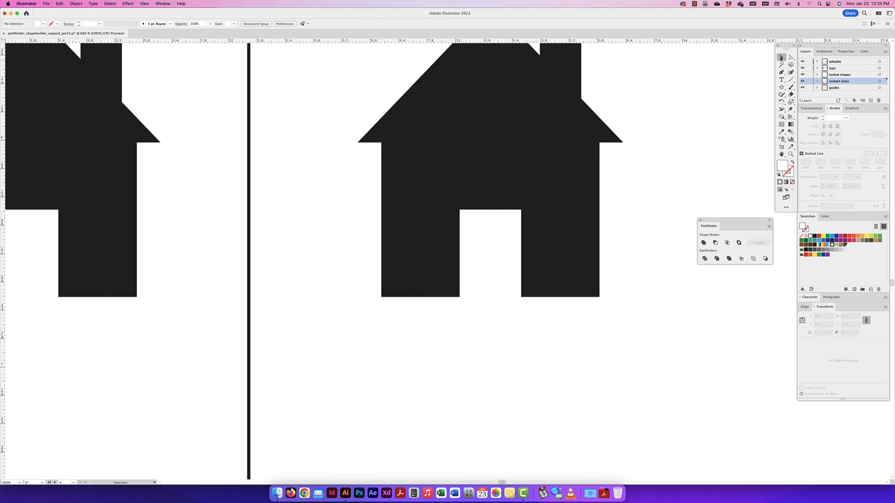
pyautogui.click(568, 159)
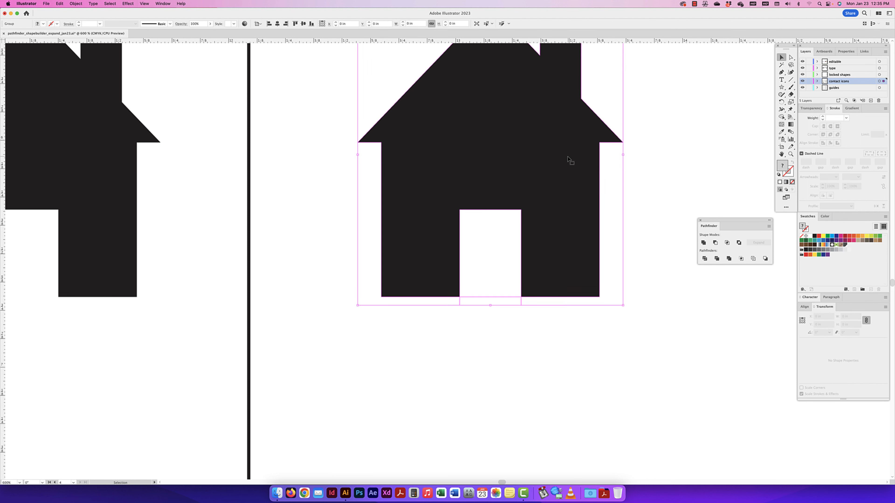
pyautogui.click(66, 3)
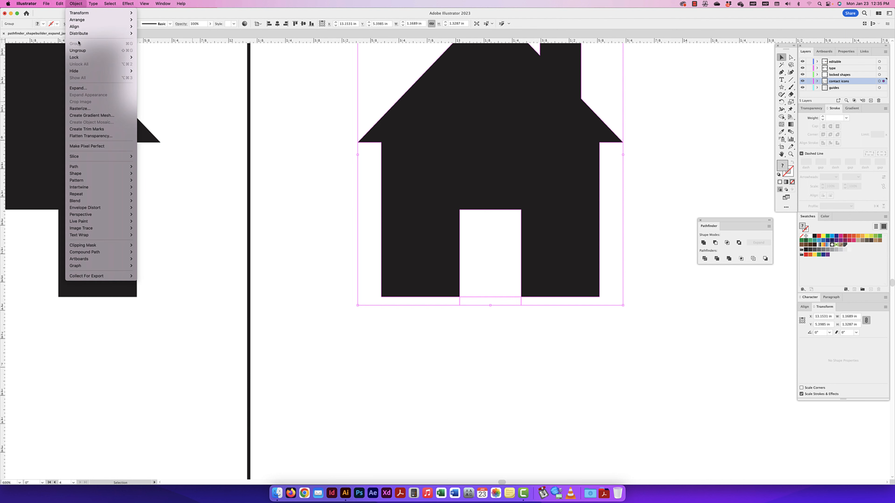
pyautogui.click(85, 50)
pyautogui.click(306, 88)
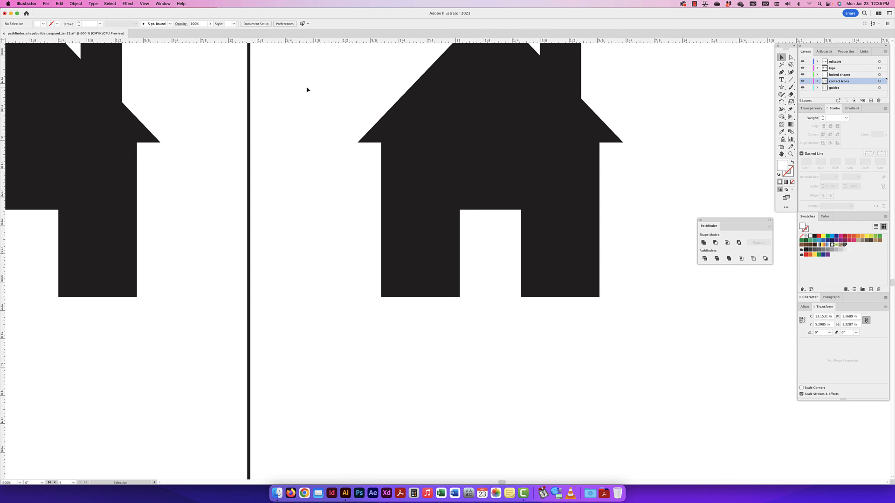
# - Delete the white door piece and the leftover strip below the house's base
pyautogui.click(477, 247)
pyautogui.press('Delete')
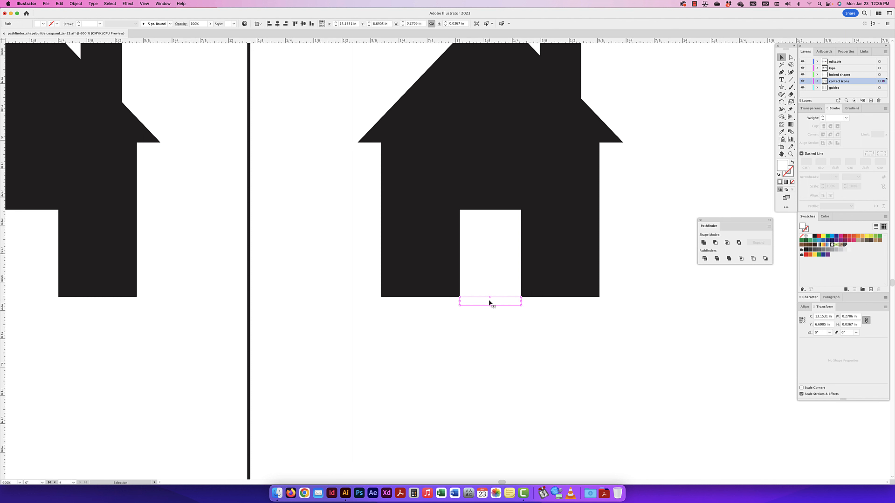
pyautogui.moveTo(636, 71); pyautogui.dragTo(497, 167)
# - Copy the 0.75 in black circle from behind the small house icon to the empty space beside the new house
pyautogui.press('super+minus')
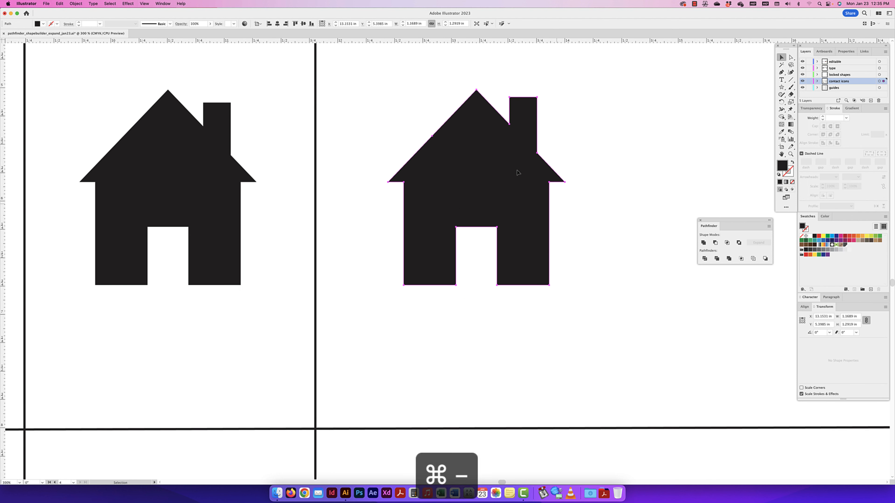
pyautogui.press('super+minus')
pyautogui.press('super+minus')
pyautogui.press('super+minus')
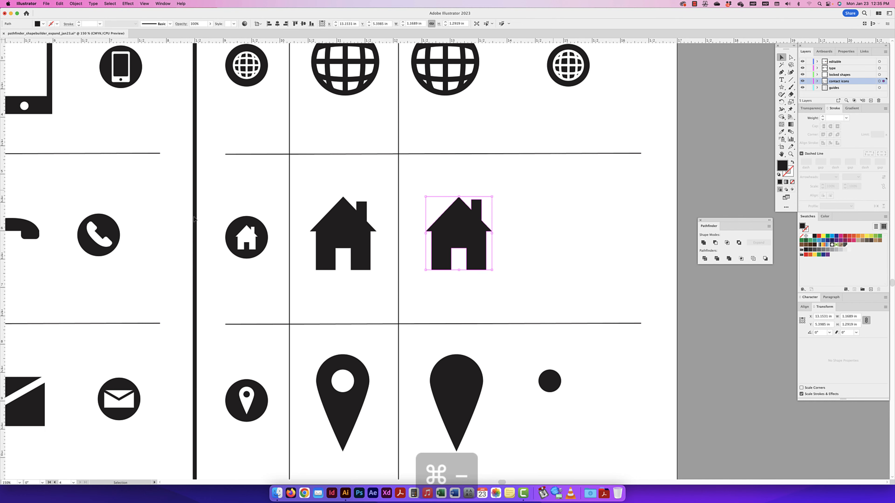
pyautogui.moveTo(246, 222); pyautogui.dragTo(577, 229)
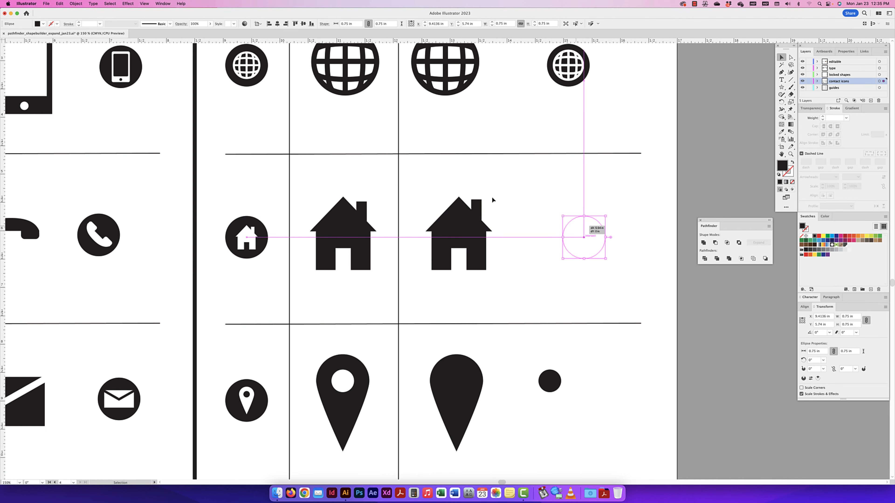
# - Scale the new house down, place it on the copied black circle and fill it with white
pyautogui.click(429, 272)
pyautogui.moveTo(425, 271); pyautogui.dragTo(582, 226)
pyautogui.click(810, 236)
# - Centre the small white house horizontally on its black circle
pyautogui.keyDown('shift'); pyautogui.click(599, 247); pyautogui.keyUp('shift')
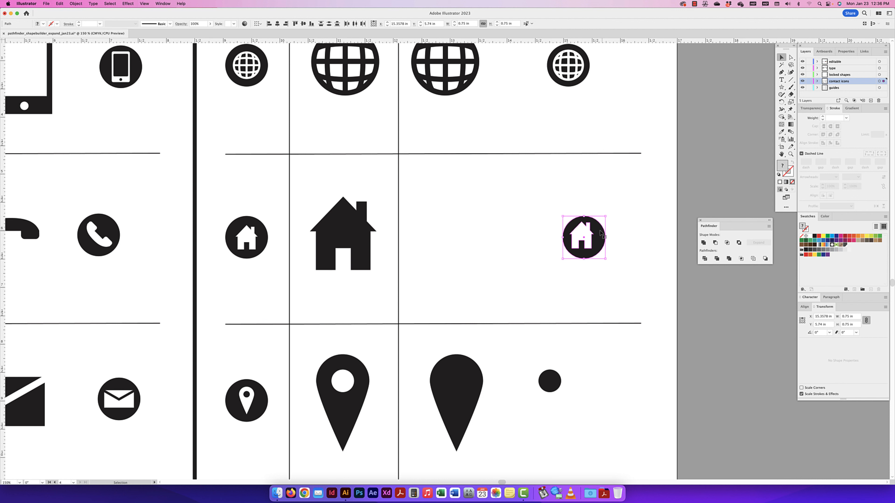
pyautogui.click(277, 26)
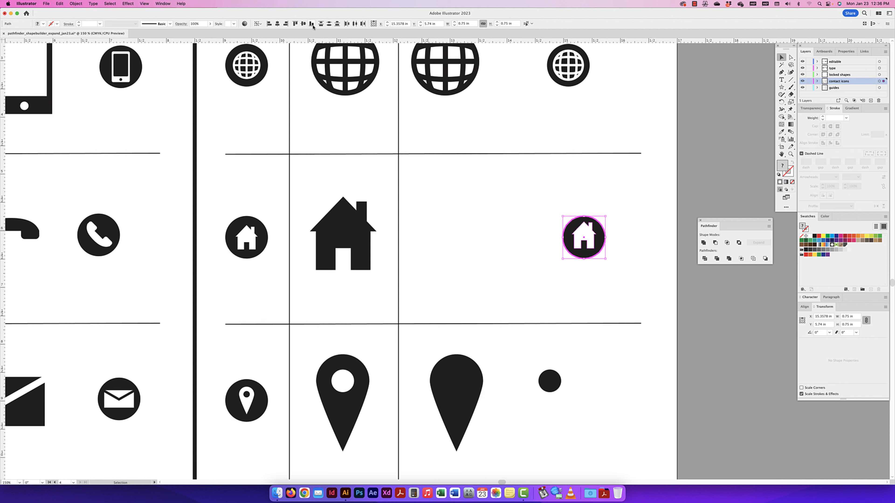
pyautogui.click(531, 207)
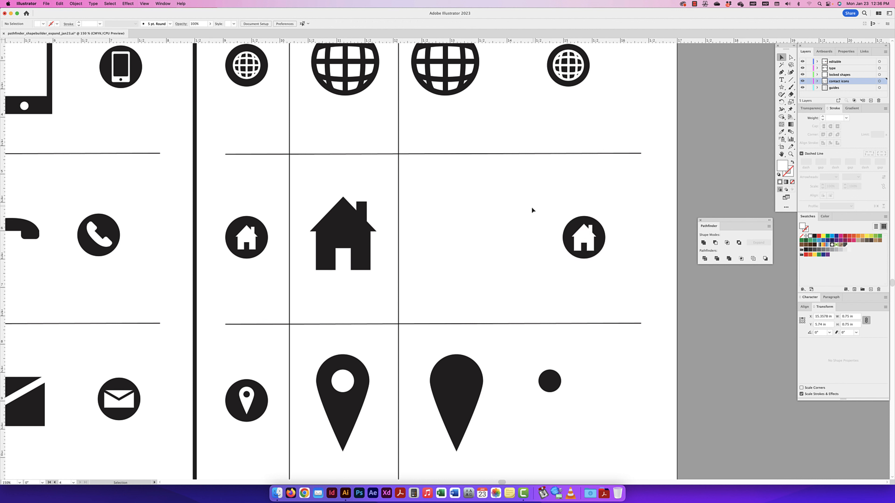
# - Draw a circle about 0.76 in across beside the small black dot in the location pin row and fill it black
pyautogui.moveTo(525, 322); pyautogui.dragTo(528, 206)
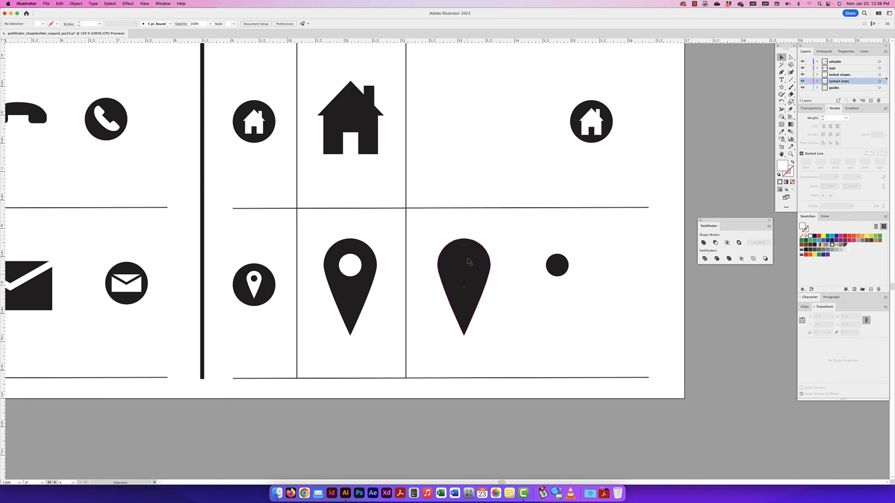
pyautogui.hscroll(1, 546, 218)
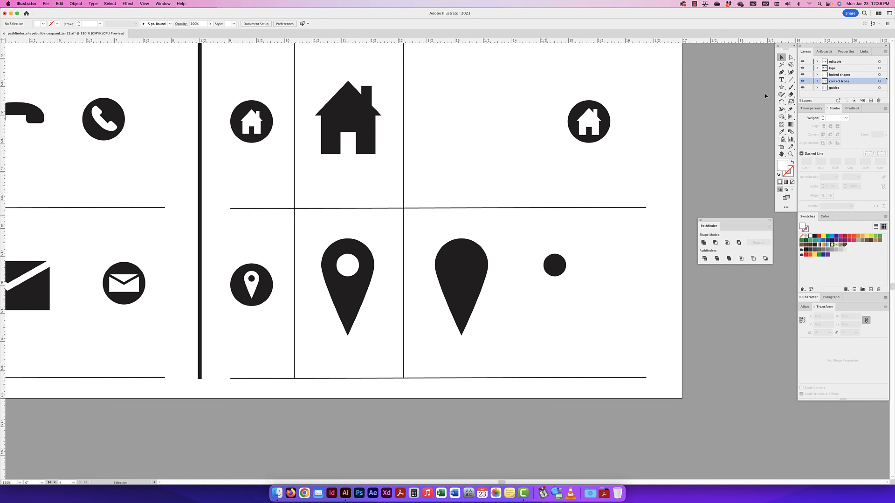
pyautogui.click(781, 88)
pyautogui.click(808, 102)
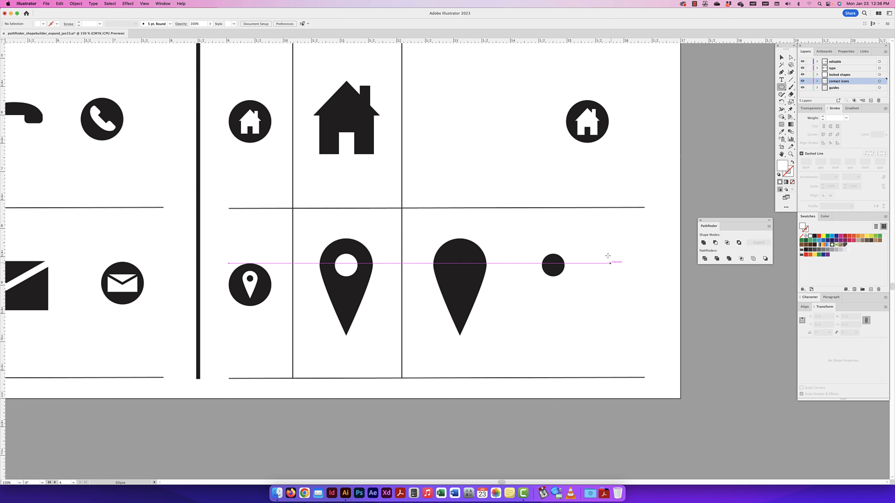
pyautogui.moveTo(615, 265); pyautogui.dragTo(638, 244)
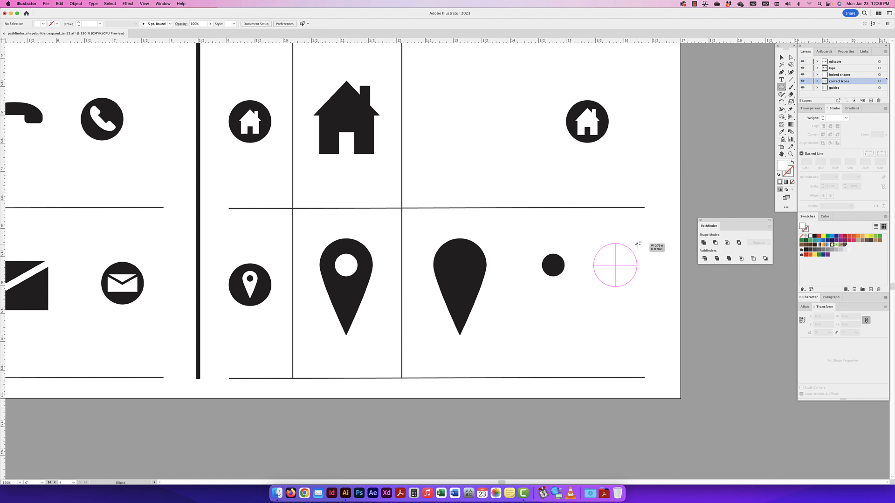
pyautogui.moveTo(638, 244); pyautogui.dragTo(637, 244)
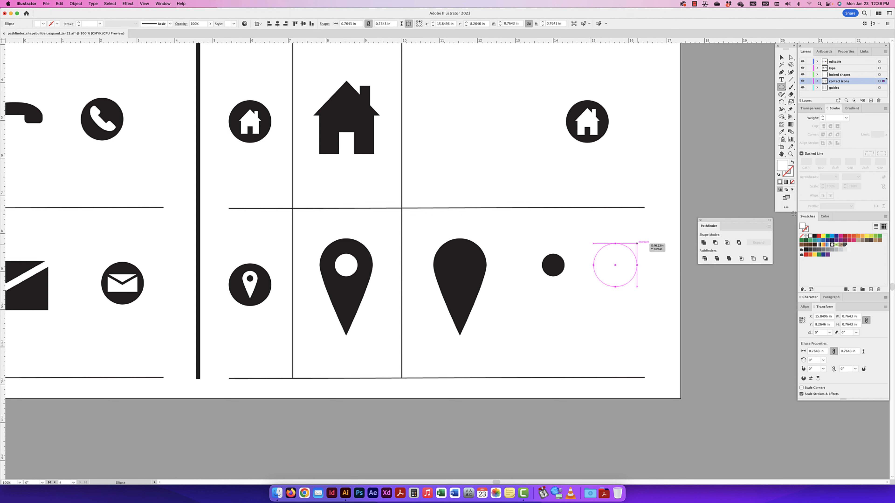
pyautogui.press('super+minus')
pyautogui.click(813, 236)
pyautogui.press('v')
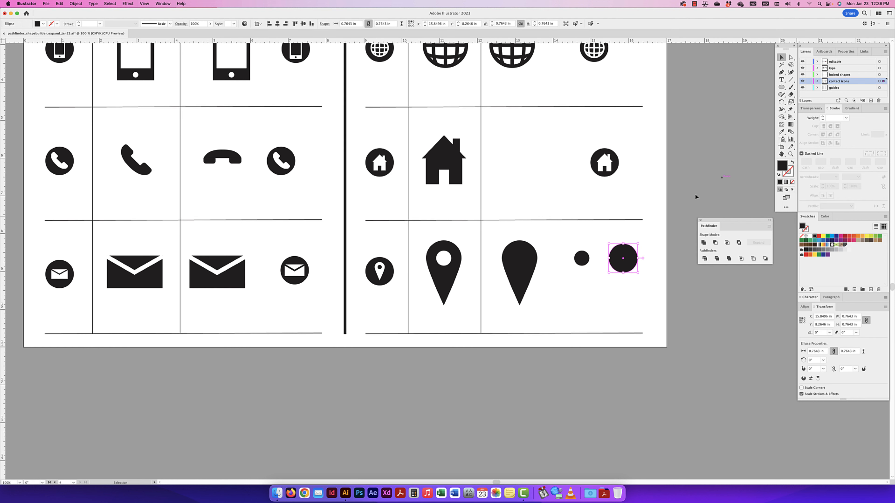
# - Pull the new circle's bottom anchor point straight down to about the depth of the neighbouring pin's tip
pyautogui.click(791, 57)
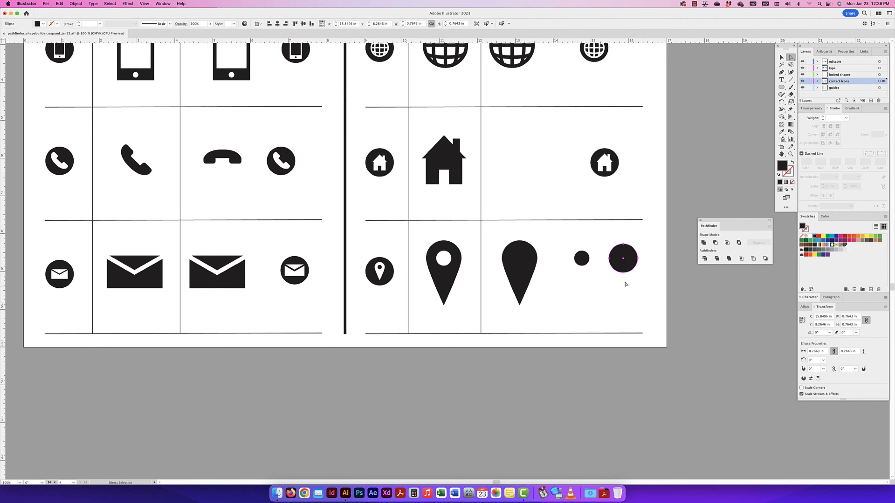
pyautogui.moveTo(615, 268); pyautogui.dragTo(628, 307)
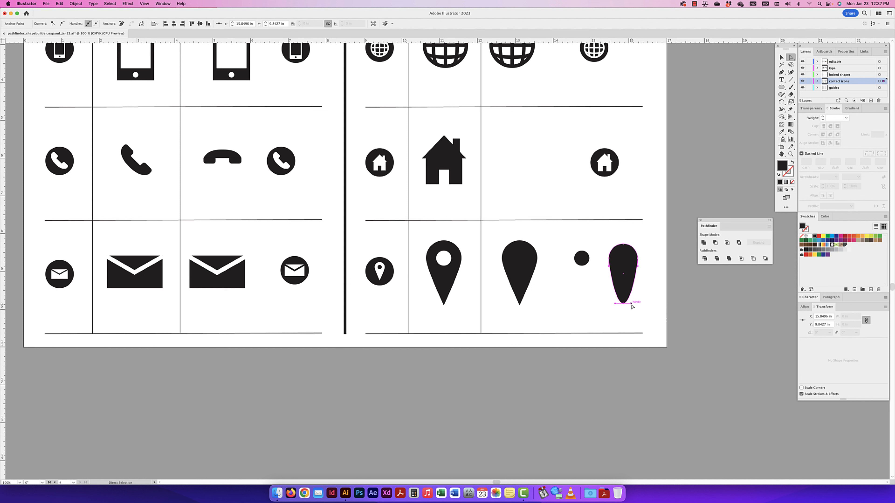
pyautogui.moveTo(631, 304); pyautogui.dragTo(623, 304)
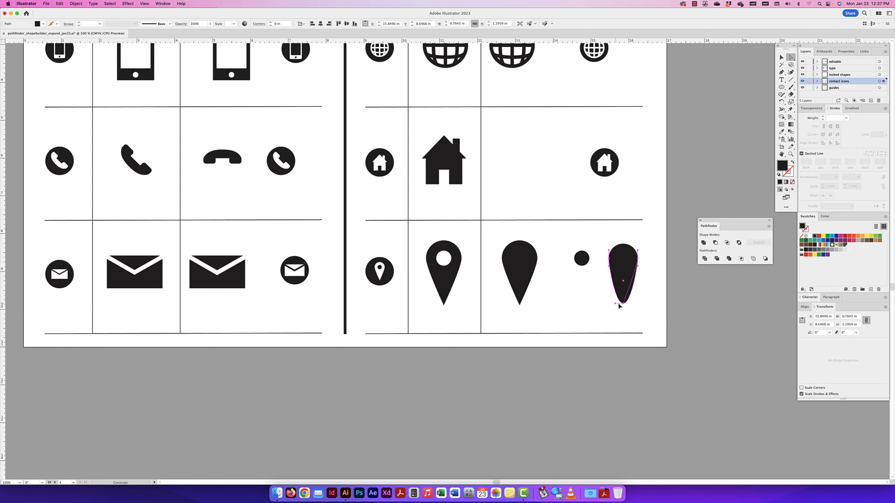
pyautogui.press('super+z')
pyautogui.press('super+z')
pyautogui.press('super+z')
pyautogui.press('super+z')
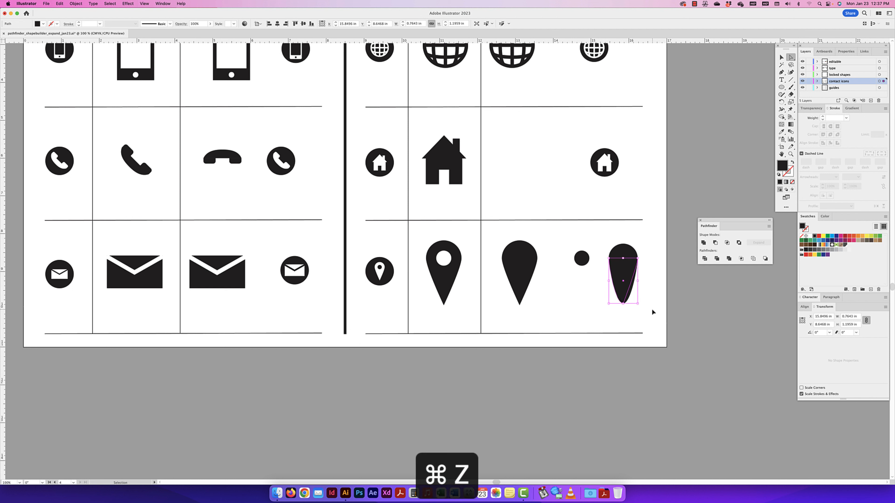
# - Convert the stretched circle's bottom anchor to a corner point to give the pin a sharp tip
pyautogui.click(623, 303)
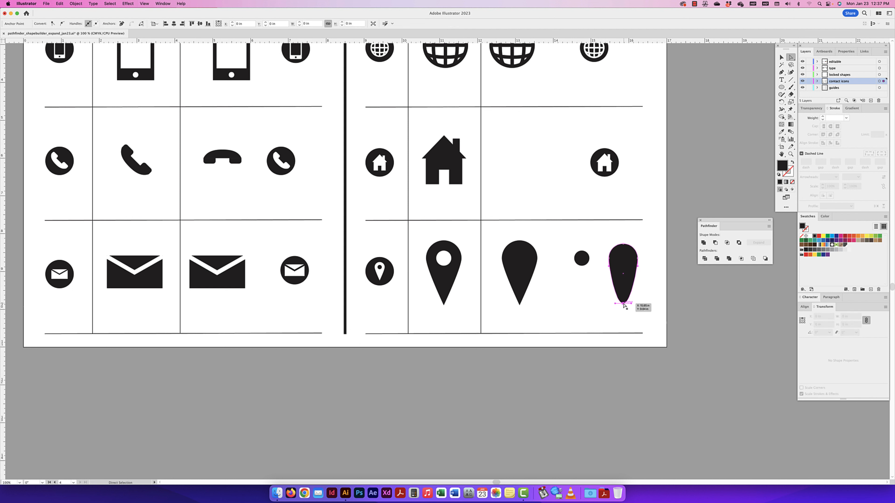
pyautogui.click(52, 23)
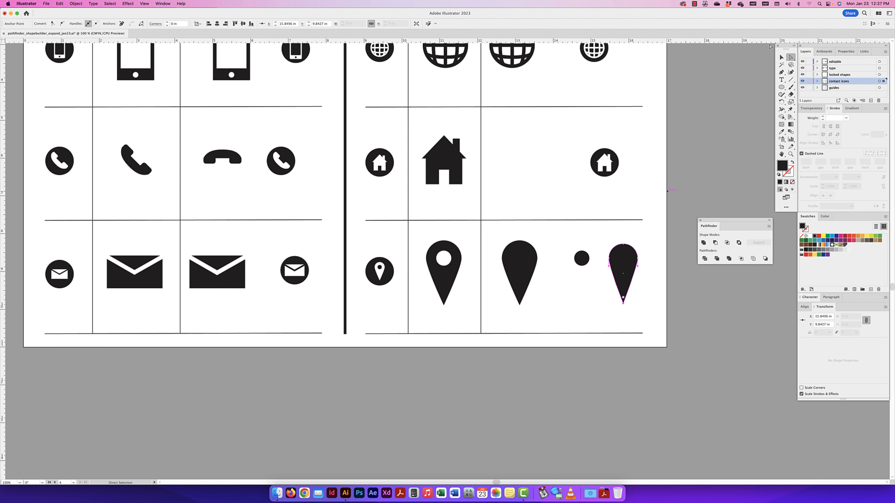
# - Move the small black dot onto the head of the black location pin and centre it horizontally on the pin
pyautogui.click(781, 57)
pyautogui.click(560, 253)
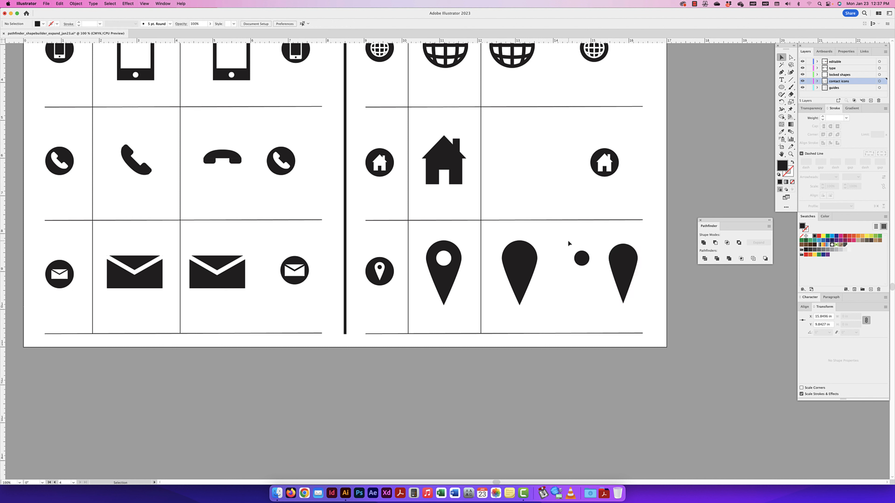
pyautogui.click(582, 258)
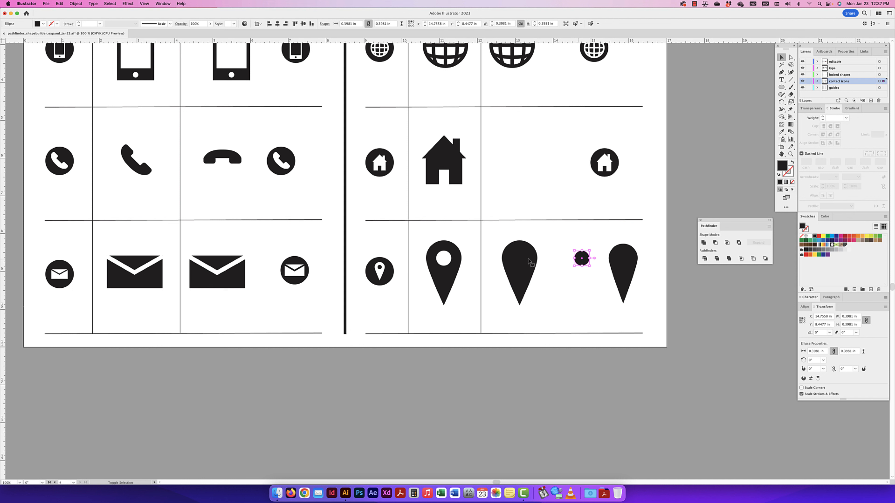
pyautogui.moveTo(519, 261); pyautogui.dragTo(524, 253)
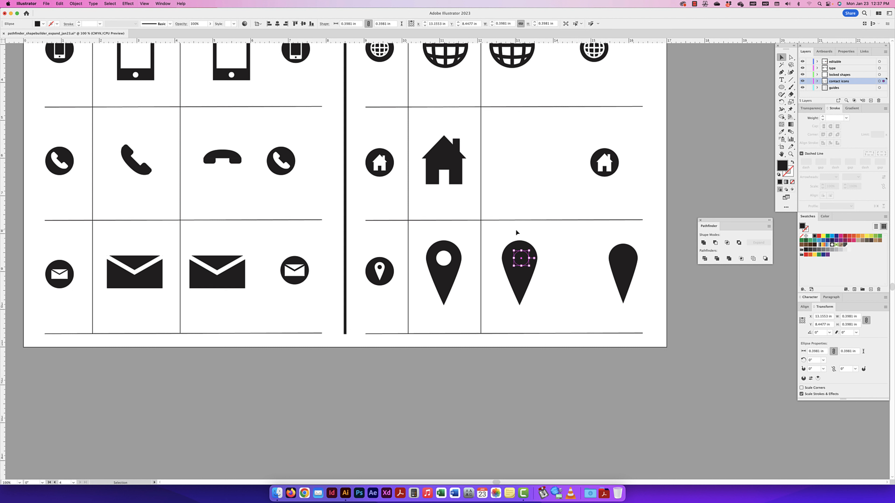
pyautogui.keyDown('shift'); pyautogui.click(523, 289); pyautogui.keyUp('shift')
pyautogui.hotkey('shift', 'm')
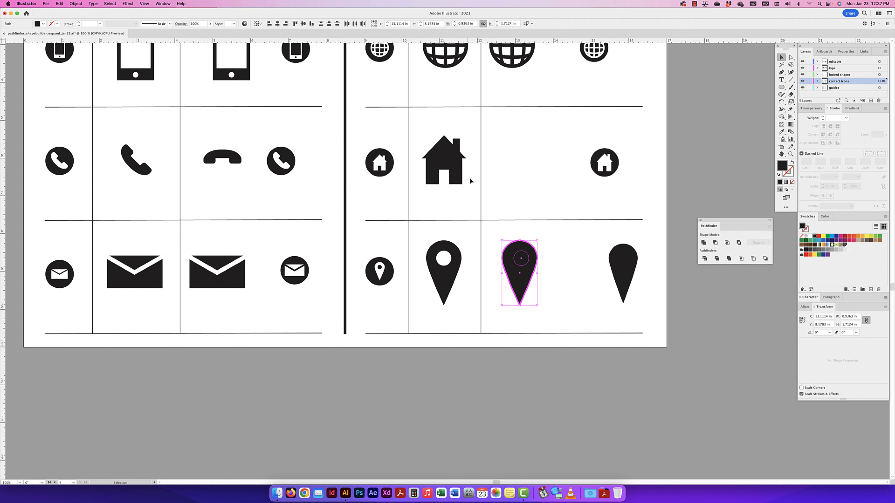
pyautogui.click(277, 24)
# - Fill the dot on the location pin's head with white
pyautogui.click(542, 259)
pyautogui.click(519, 258)
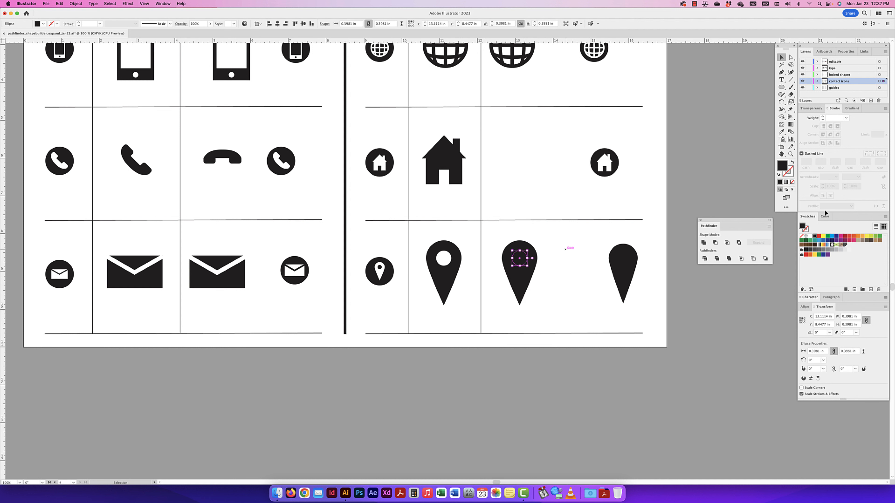
pyautogui.click(810, 235)
# - Cut the white dot out of the location pin with Minus Front and shift the finished pin slightly down
pyautogui.moveTo(556, 236); pyautogui.dragTo(514, 273)
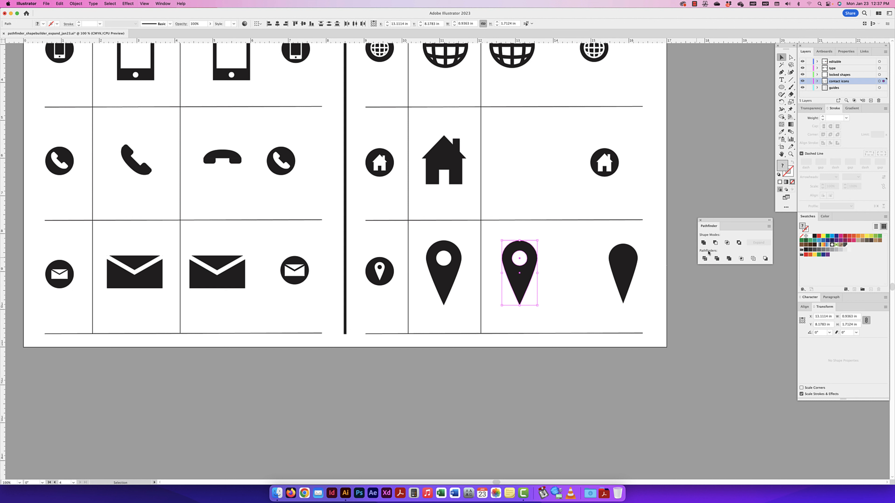
pyautogui.click(539, 250)
pyautogui.click(520, 259)
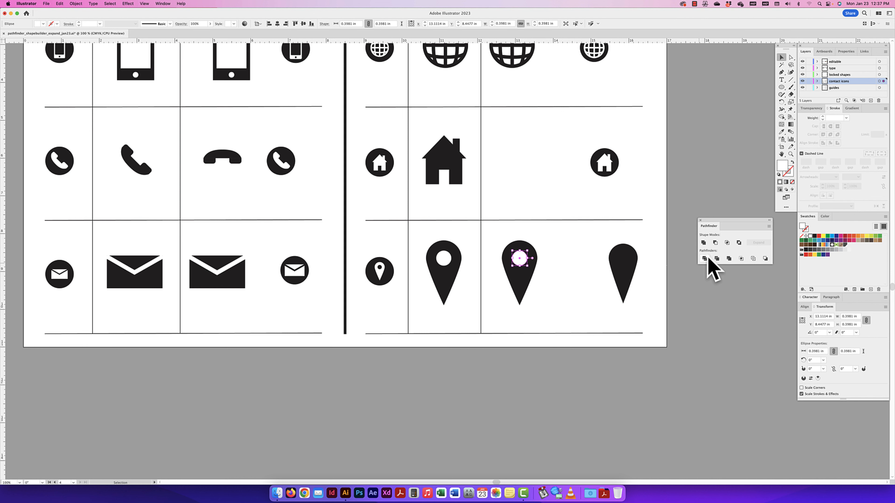
pyautogui.click(704, 243)
pyautogui.keyDown('shift'); pyautogui.click(521, 275); pyautogui.keyUp('shift')
pyautogui.click(715, 243)
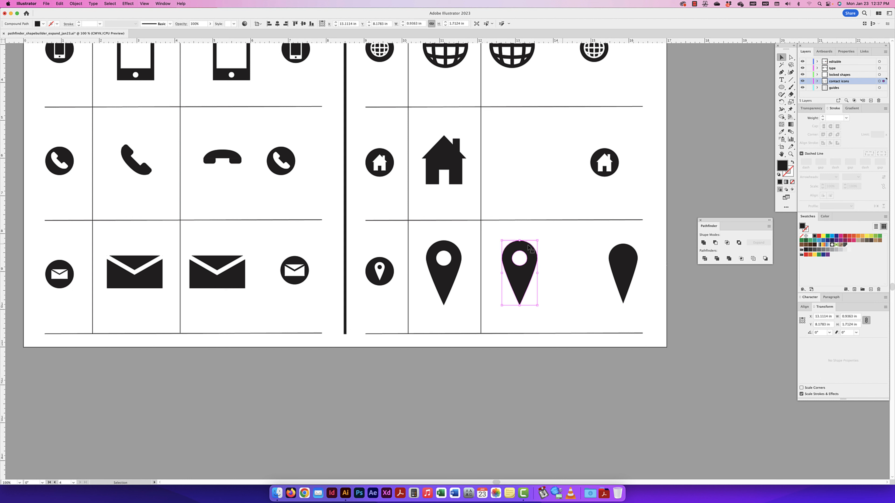
pyautogui.moveTo(534, 259)
pyautogui.mouseDown()
pyautogui.moveTo(530, 225)
pyautogui.moveTo(544, 234)
pyautogui.moveTo(524, 229)
pyautogui.moveTo(523, 261)
pyautogui.moveTo(522, 251)
pyautogui.mouseUp()
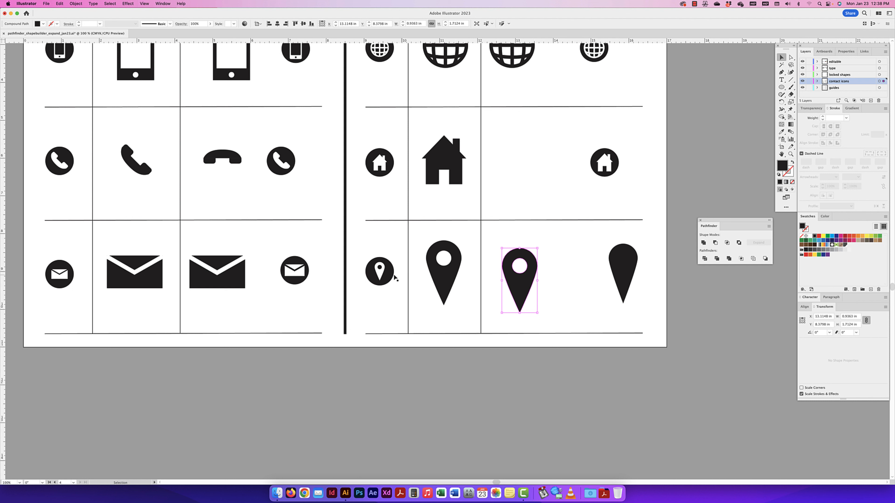
# - Place a copy of the sample pin icon's 0.75 in black circle beside the finished pin and delete the spare stretched pin
pyautogui.moveTo(478, 278); pyautogui.dragTo(590, 277)
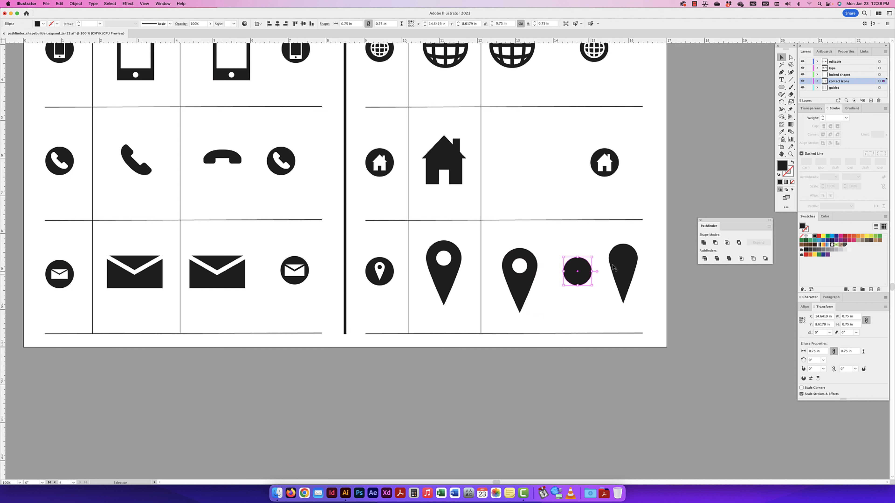
pyautogui.click(611, 266)
pyautogui.press('Delete')
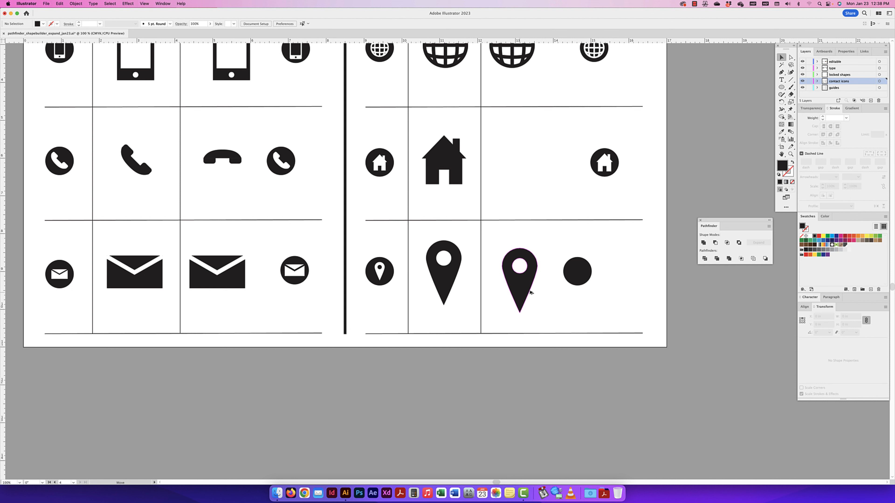
# - Place a white-filled copy of the finished pin over the black circle and bring it to the front
pyautogui.moveTo(531, 292); pyautogui.dragTo(589, 278)
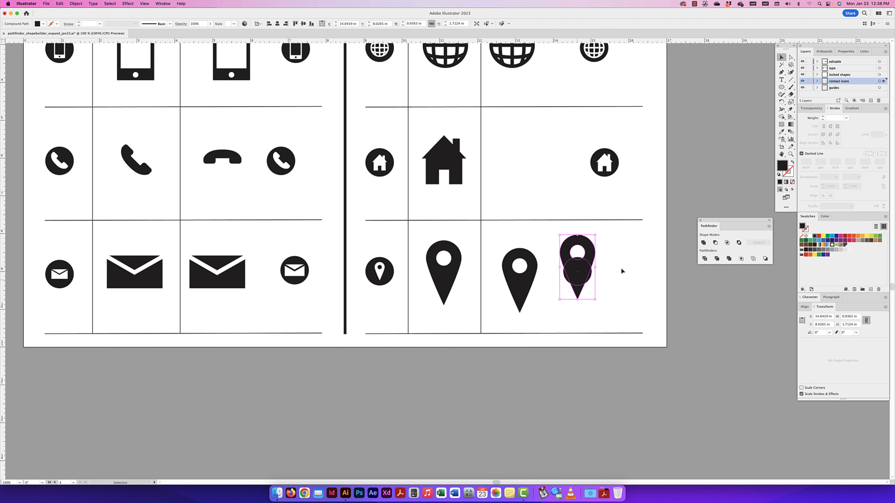
pyautogui.click(810, 236)
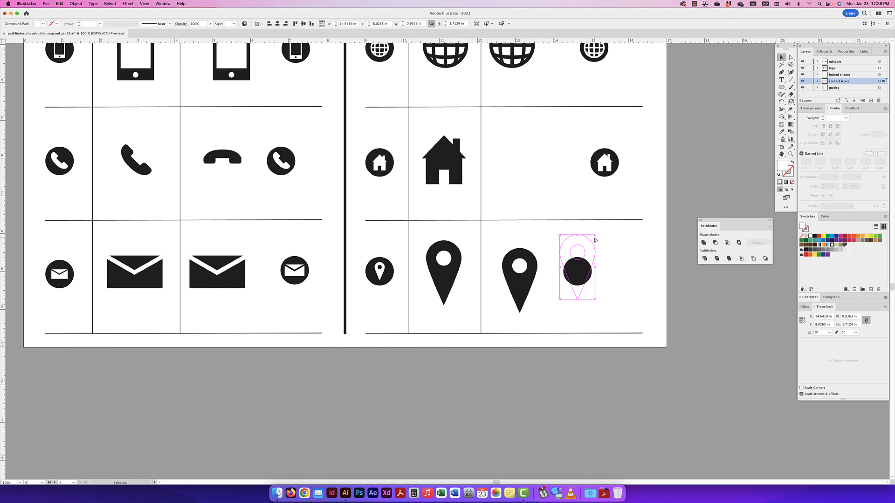
pyautogui.press('super+shift+bracketright')
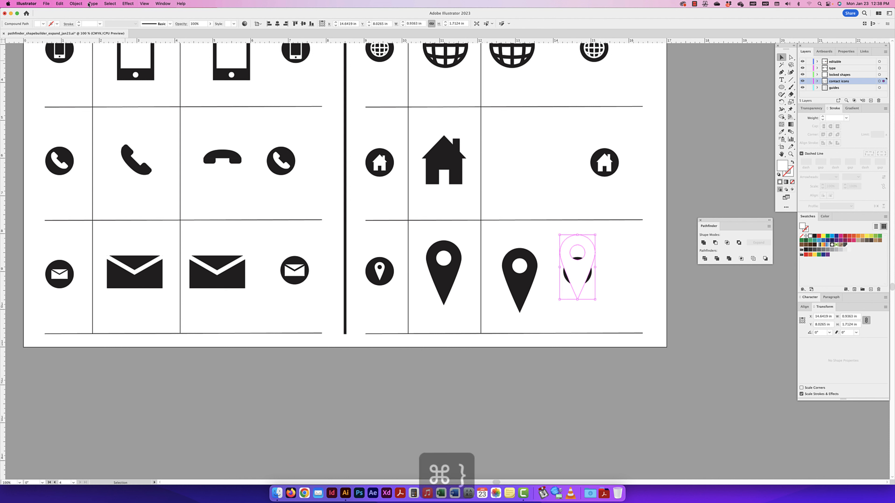
pyautogui.click(76, 4)
pyautogui.moveTo(99, 20)
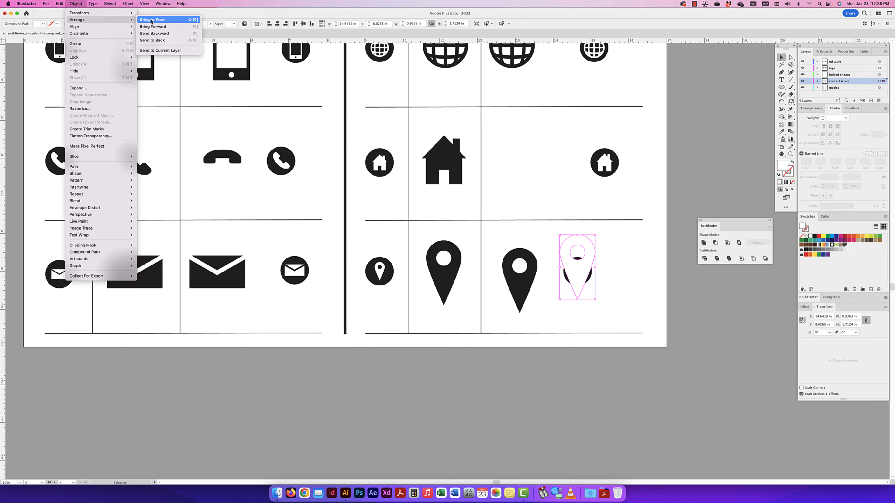
pyautogui.click(577, 236)
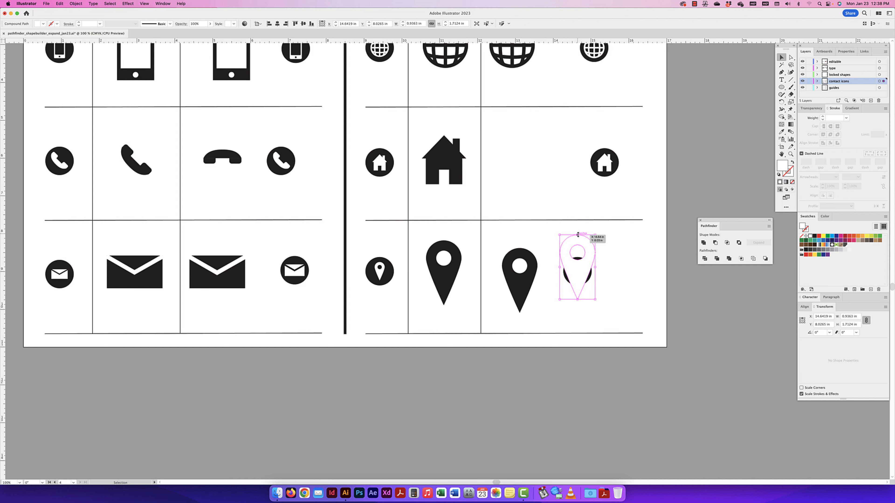
# - Scale the white pin proportionally to about 0.29 by 0.53 in and centre it vertically on its black circle
pyautogui.moveTo(577, 234); pyautogui.dragTo(576, 275)
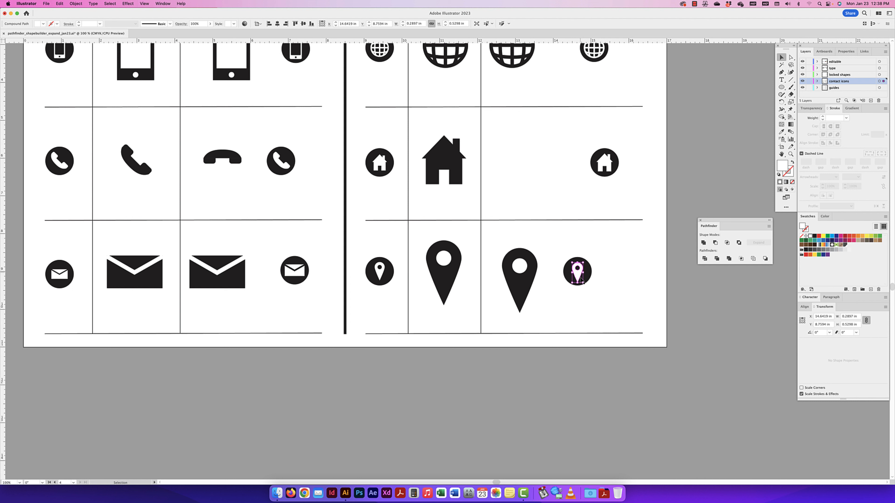
pyautogui.moveTo(565, 249); pyautogui.dragTo(588, 297)
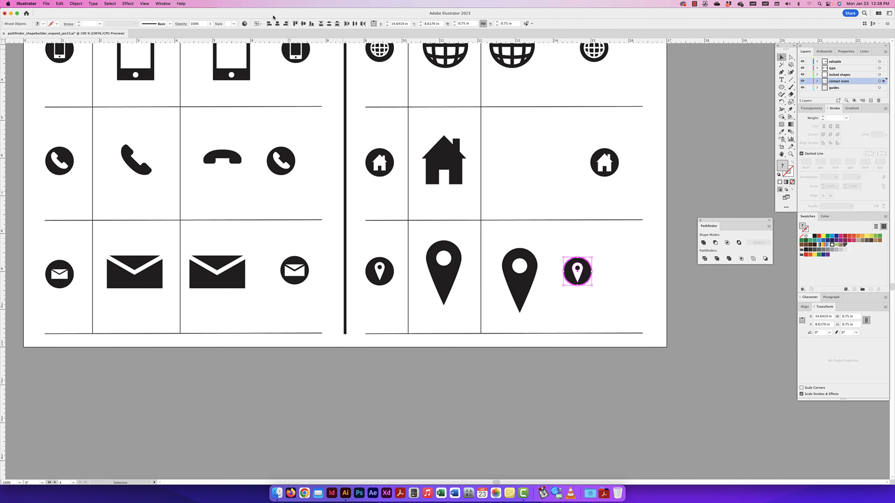
pyautogui.click(303, 23)
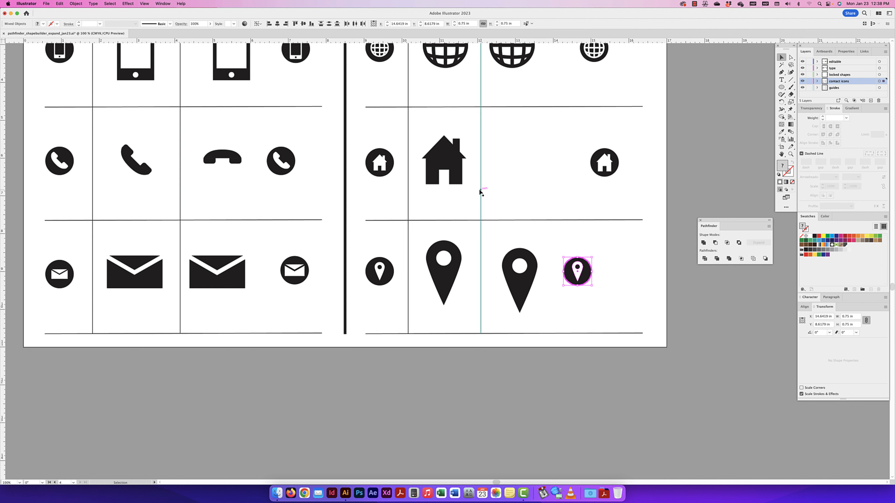
pyautogui.click(620, 233)
pyautogui.press('super+minus')
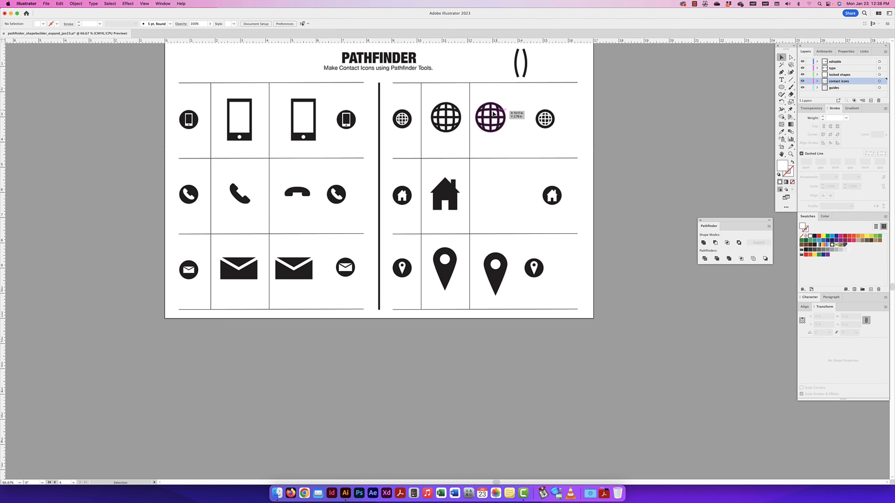
pyautogui.scroll(10, 493, 113)
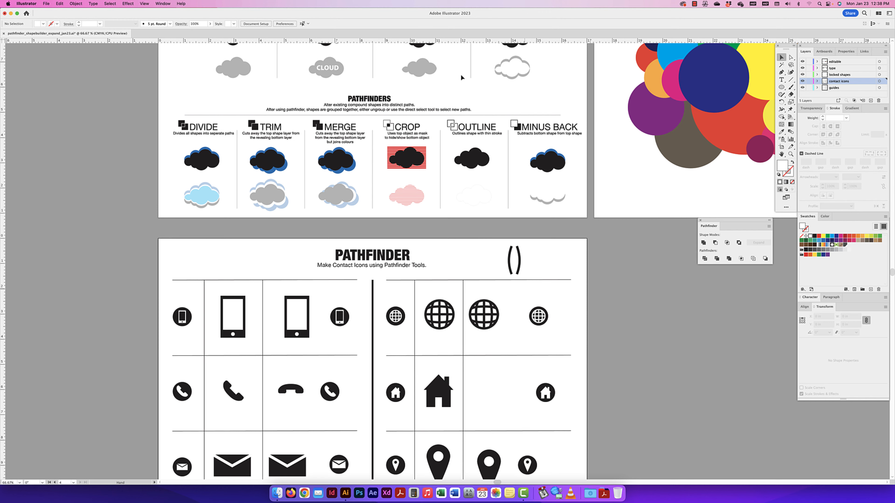
pyautogui.scroll(5, 428, 111)
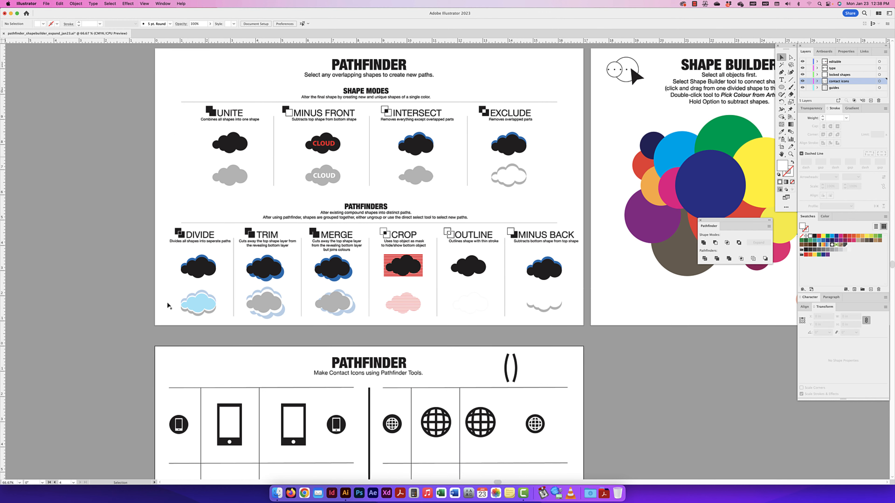
pyautogui.moveTo(610, 229); pyautogui.dragTo(388, 216)
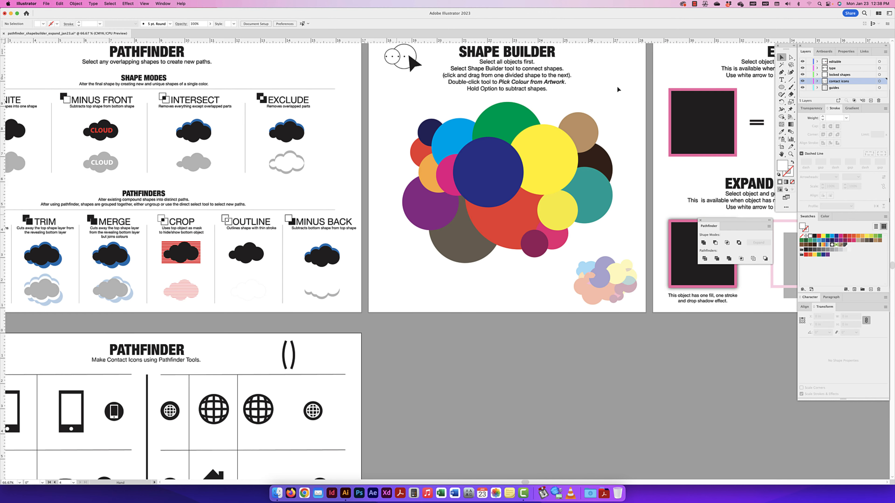
pyautogui.moveTo(533, 331); pyautogui.dragTo(570, 208)
pyautogui.moveTo(313, 396); pyautogui.dragTo(439, 291)
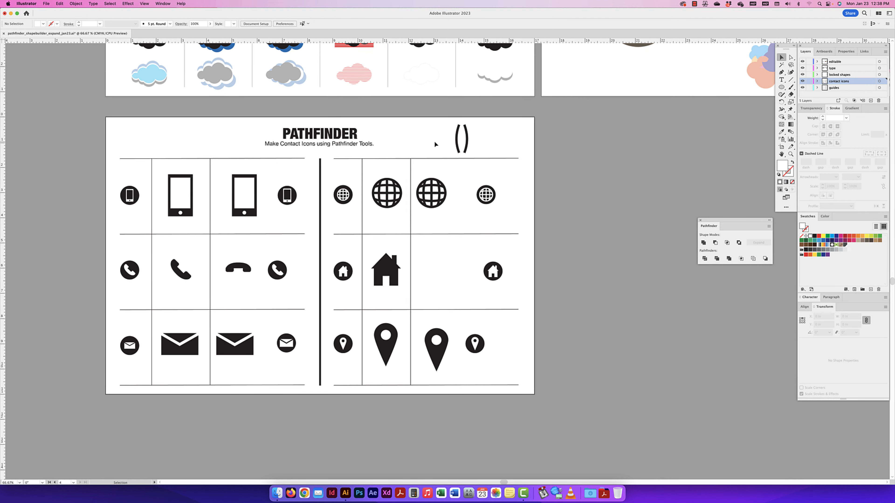
# - Select the pair of leftover curved strokes beside the contact icons page heading
pyautogui.moveTo(435, 140); pyautogui.dragTo(478, 144)
pyautogui.hscroll(-1, 476, 146)
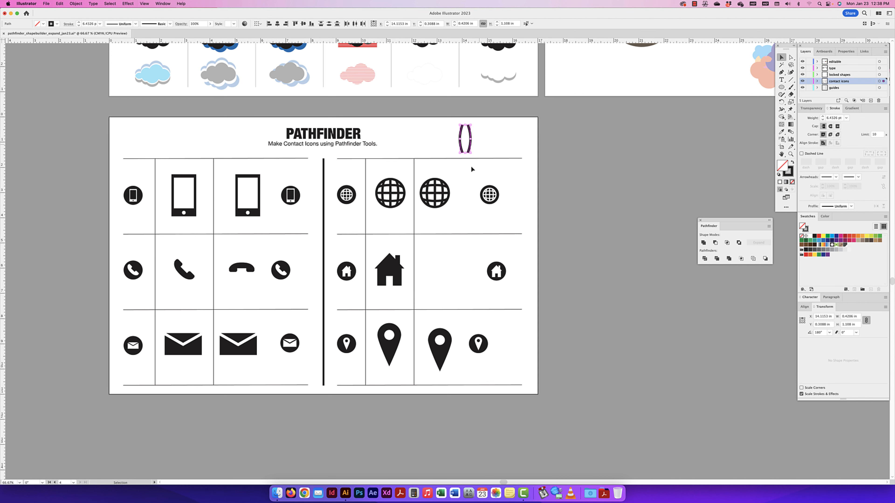